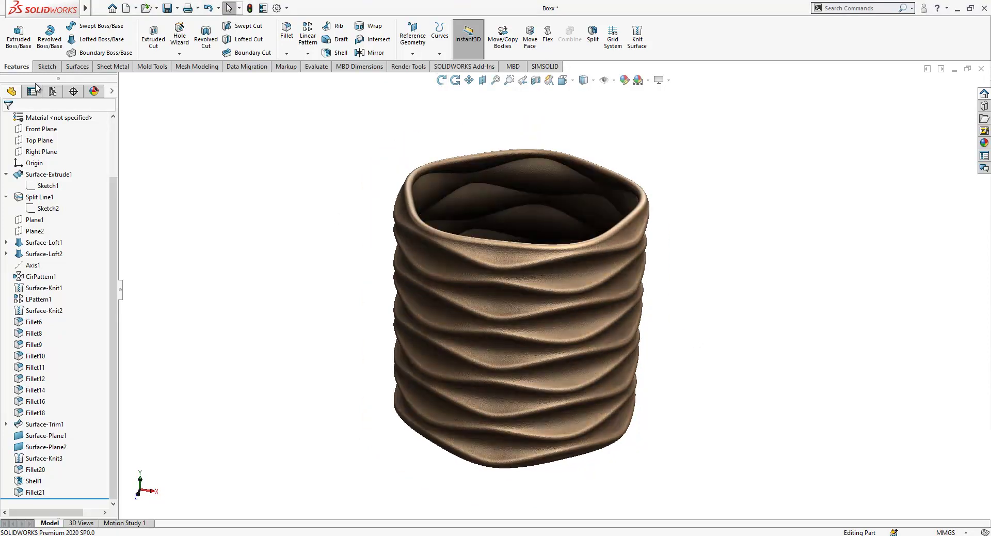
# Create a new part and start a sketch on the Top Plane
pyautogui.click(126, 8)
pyautogui.click(420, 399)
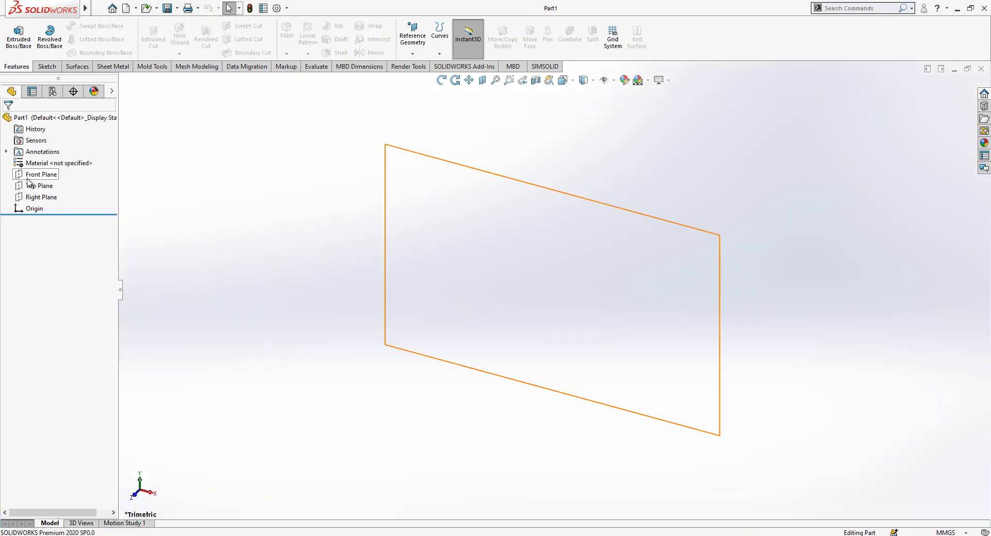
pyautogui.click(30, 186)
pyautogui.click(25, 168)
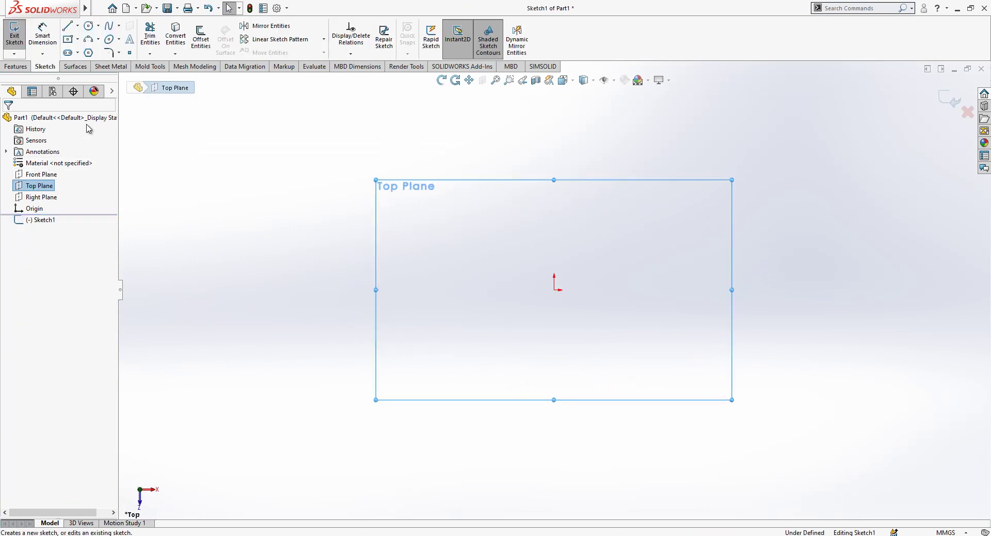
# Draw a circle centred on the origin with a radius of about 51 mm
pyautogui.click(87, 28)
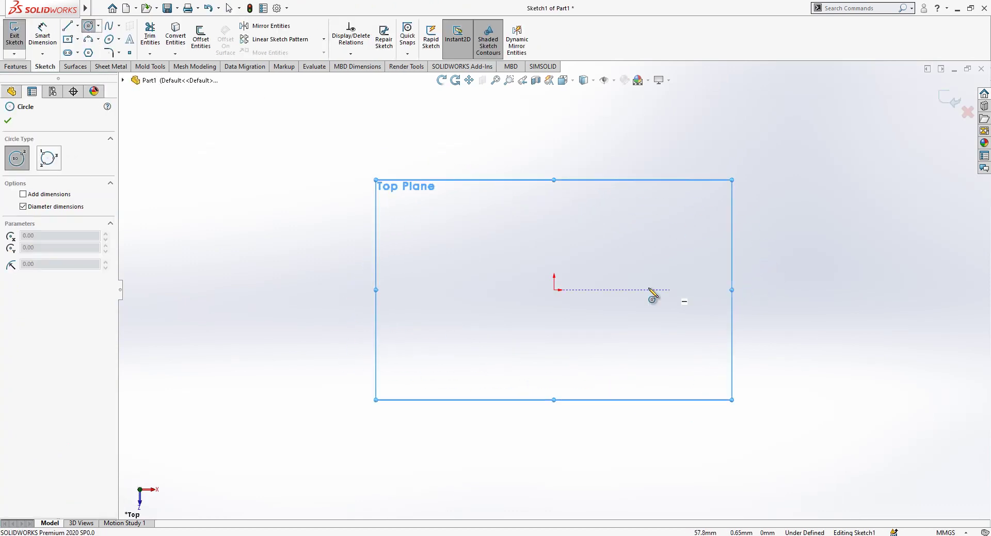
pyautogui.click(554, 290)
pyautogui.moveTo(566, 220); pyautogui.dragTo(564, 191)
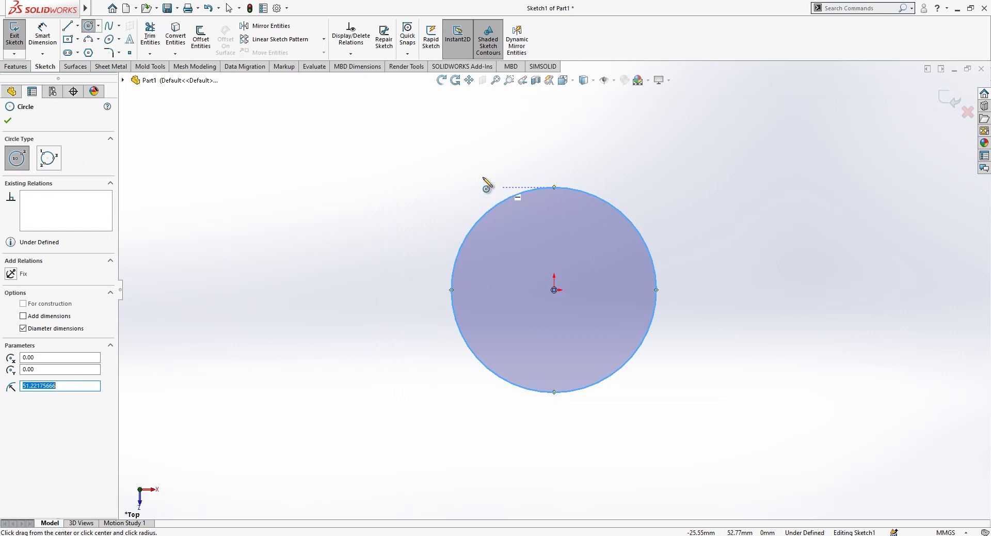
pyautogui.press('Escape')
# Draw three lines between the origin and the lower part of the circle, with the third one running between the other two
pyautogui.press('l')
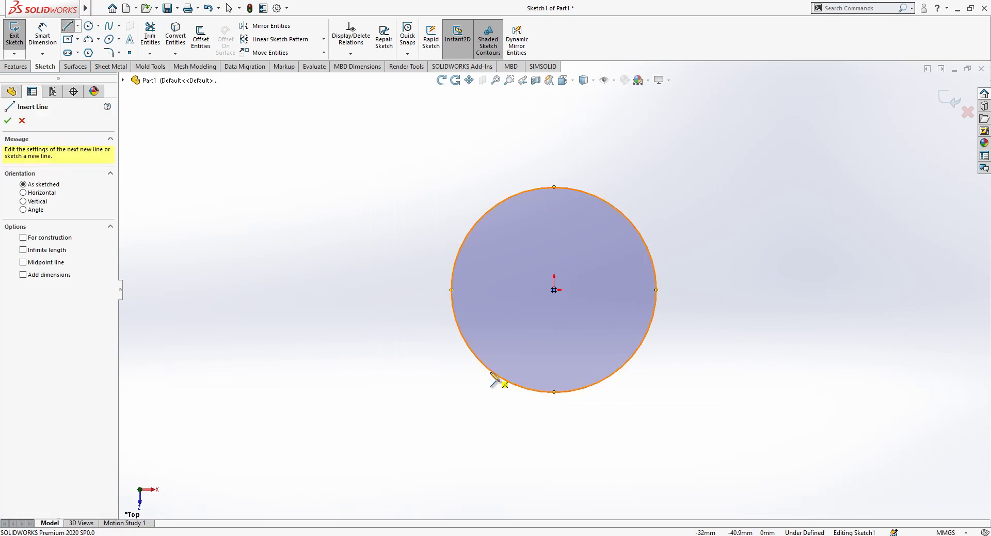
pyautogui.click(504, 380)
pyautogui.click(554, 290)
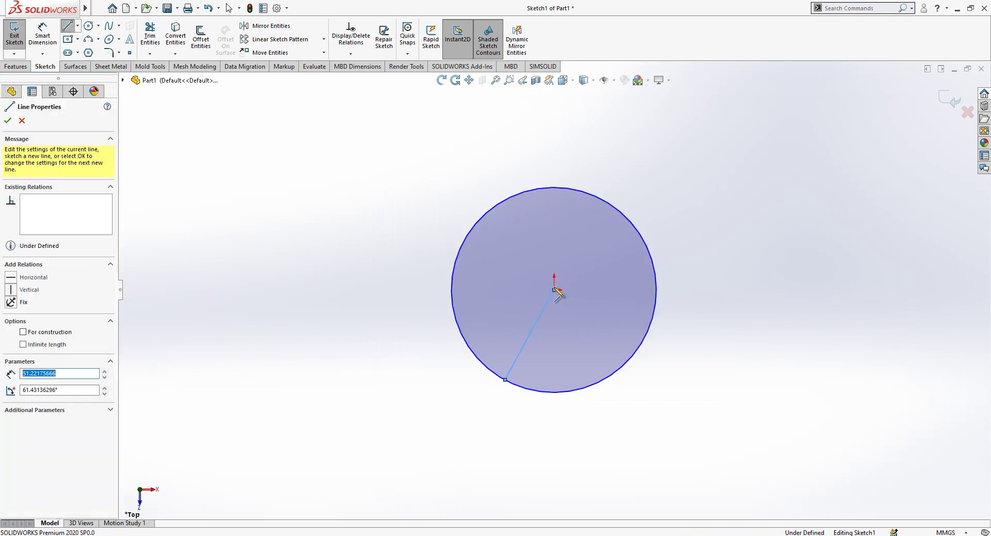
pyautogui.click(589, 386)
pyautogui.press('Escape')
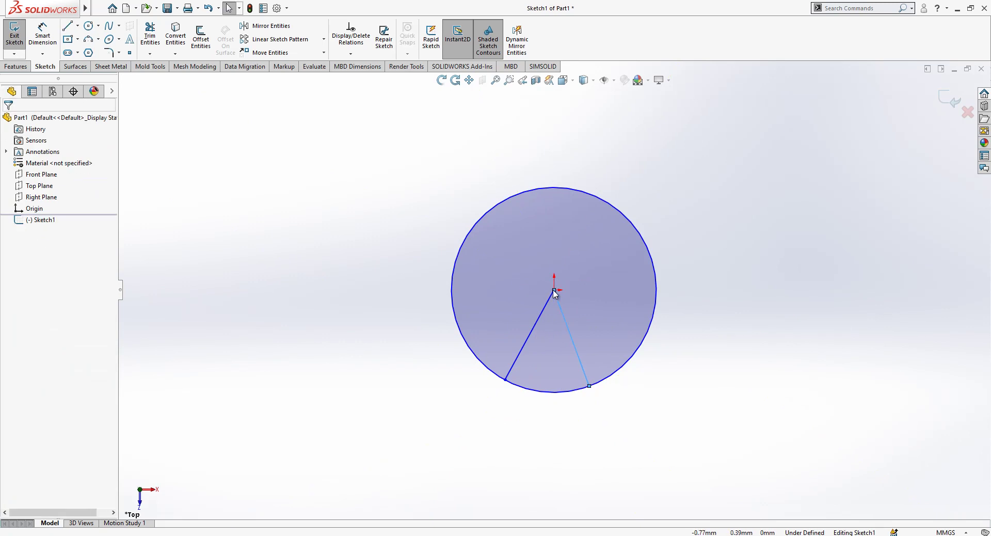
pyautogui.press('l')
pyautogui.click(554, 289)
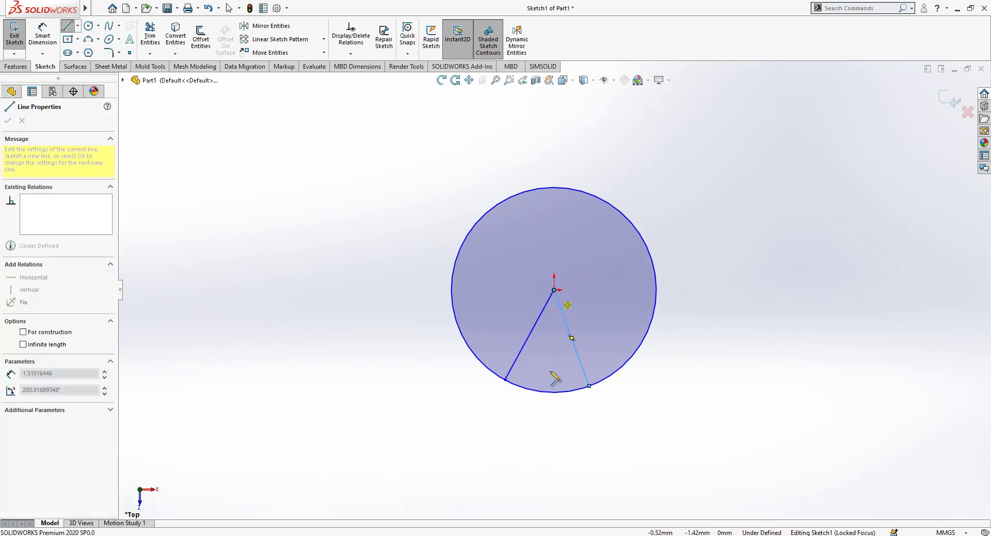
pyautogui.click(552, 391)
pyautogui.scroll(-2, 579, 334)
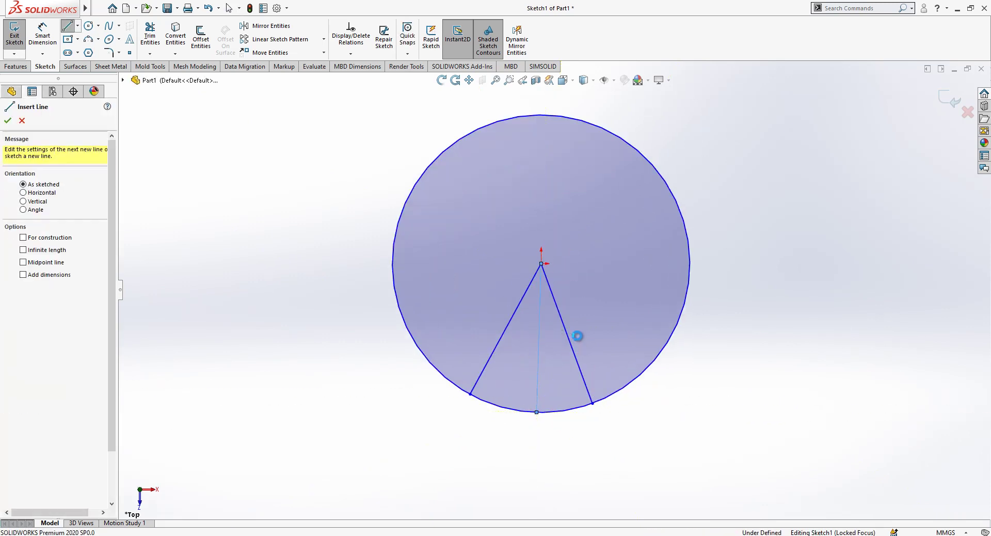
pyautogui.press('Escape')
pyautogui.click(613, 304)
pyautogui.press('Escape')
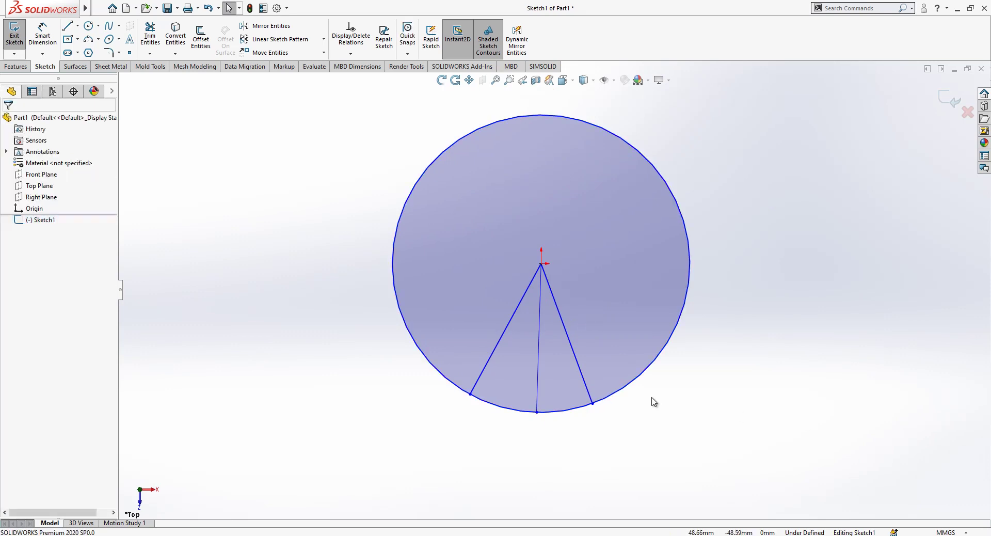
# Convert the three radial lines to construction geometry
pyautogui.scroll(2, 602, 299)
pyautogui.click(563, 315)
pyautogui.click(567, 348)
pyautogui.click(572, 345)
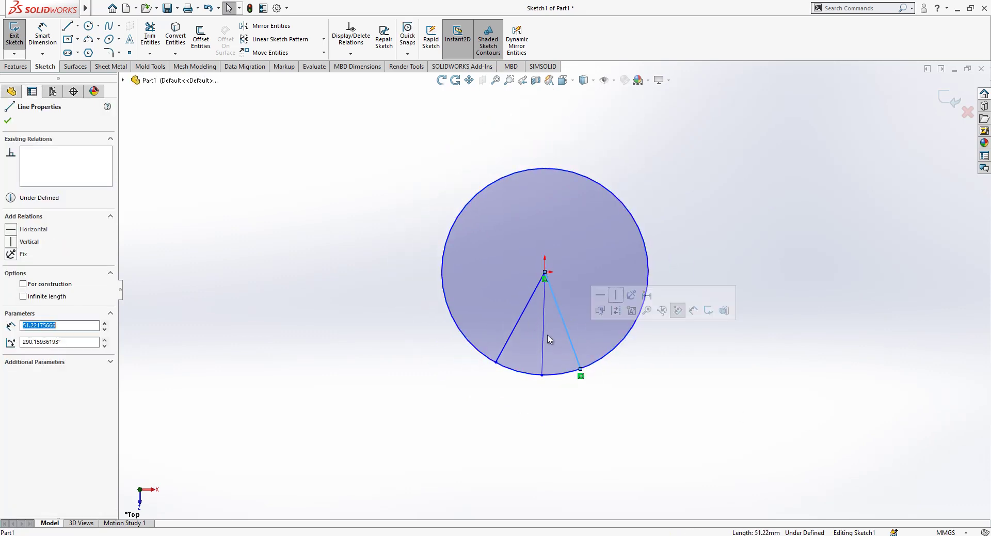
pyautogui.keyDown('ctrl'); pyautogui.click(543, 336); pyautogui.keyUp('ctrl')
pyautogui.keyDown('ctrl'); pyautogui.click(515, 329); pyautogui.keyUp('ctrl')
pyautogui.keyDown('ctrl'); pyautogui.click(517, 332); pyautogui.keyUp('ctrl')
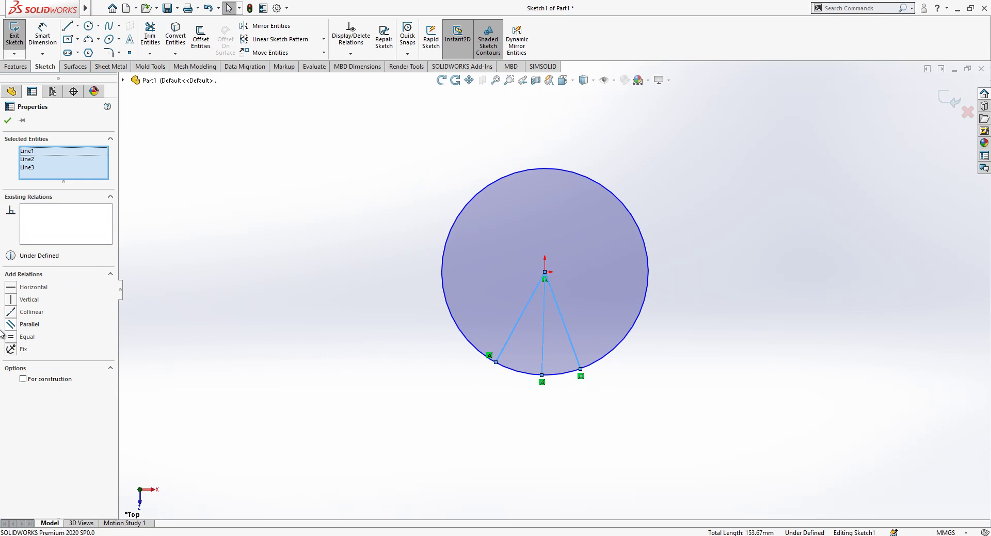
pyautogui.click(64, 382)
pyautogui.click(405, 389)
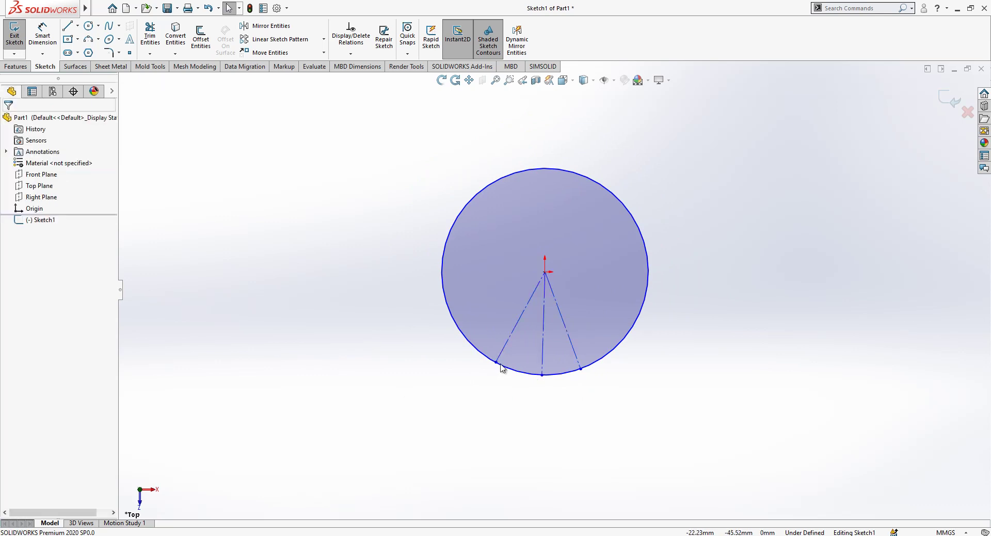
pyautogui.click(496, 363)
pyautogui.keyDown('ctrl'); pyautogui.click(581, 369); pyautogui.keyUp('ctrl')
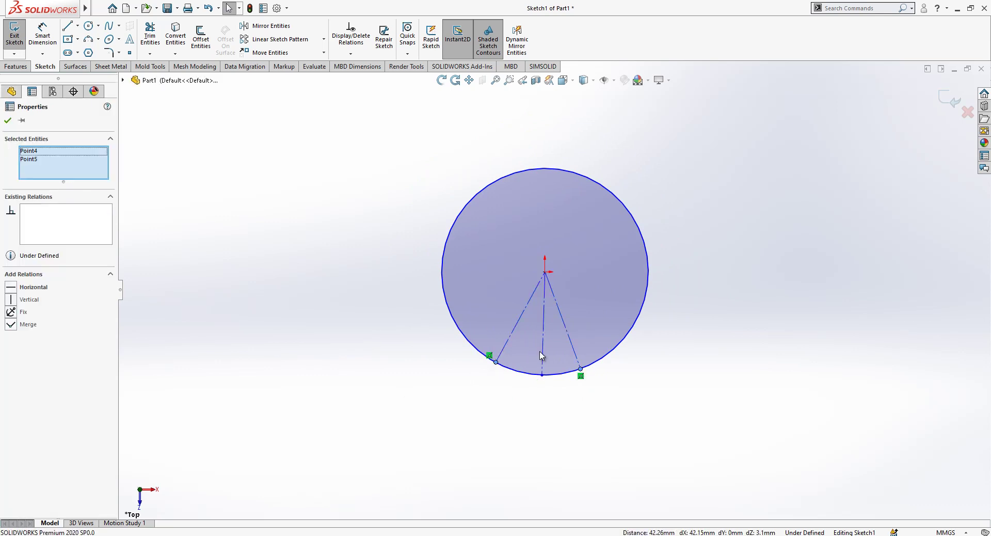
pyautogui.keyDown('ctrl'); pyautogui.click(542, 355); pyautogui.keyUp('ctrl')
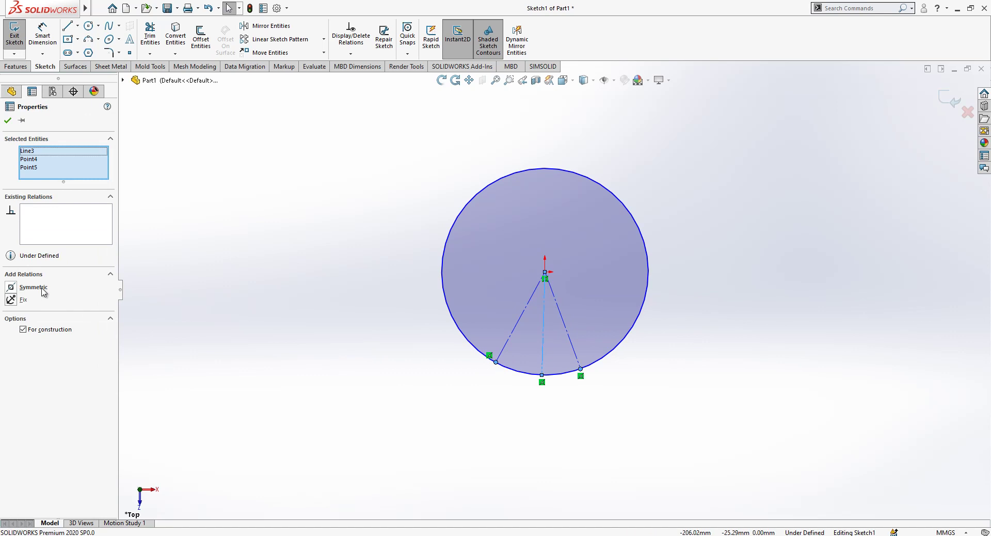
pyautogui.click(541, 421)
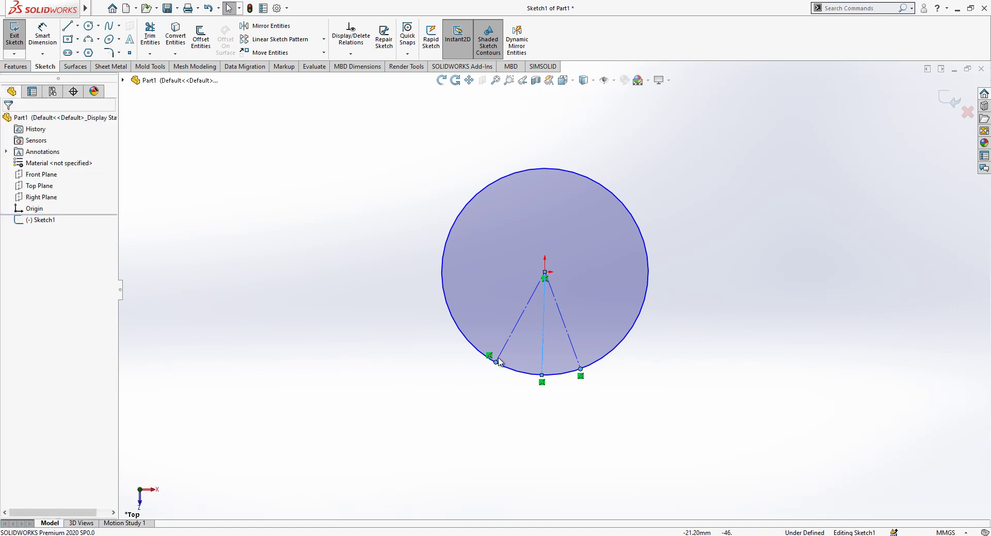
# Make the outer endpoints of the two side lines symmetric about the middle construction line
pyautogui.click(497, 363)
pyautogui.keyDown('ctrl'); pyautogui.click(543, 360); pyautogui.keyUp('ctrl')
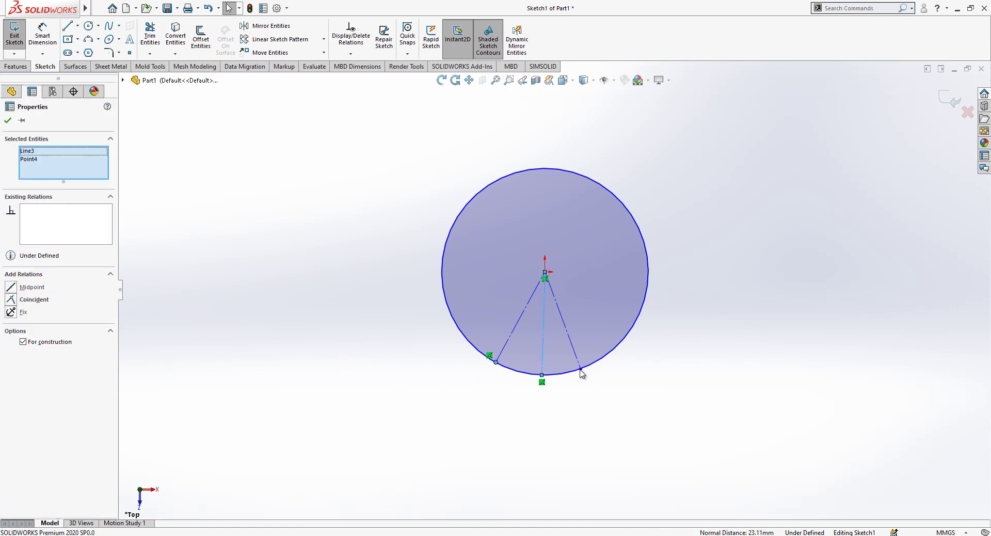
pyautogui.keyDown('ctrl'); pyautogui.click(581, 370); pyautogui.keyUp('ctrl')
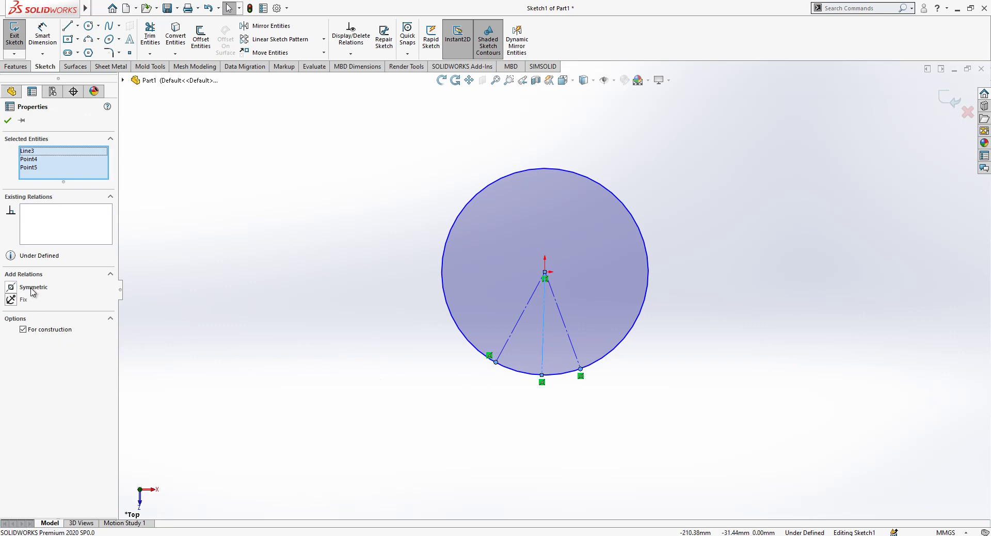
pyautogui.click(32, 288)
pyautogui.press('Escape')
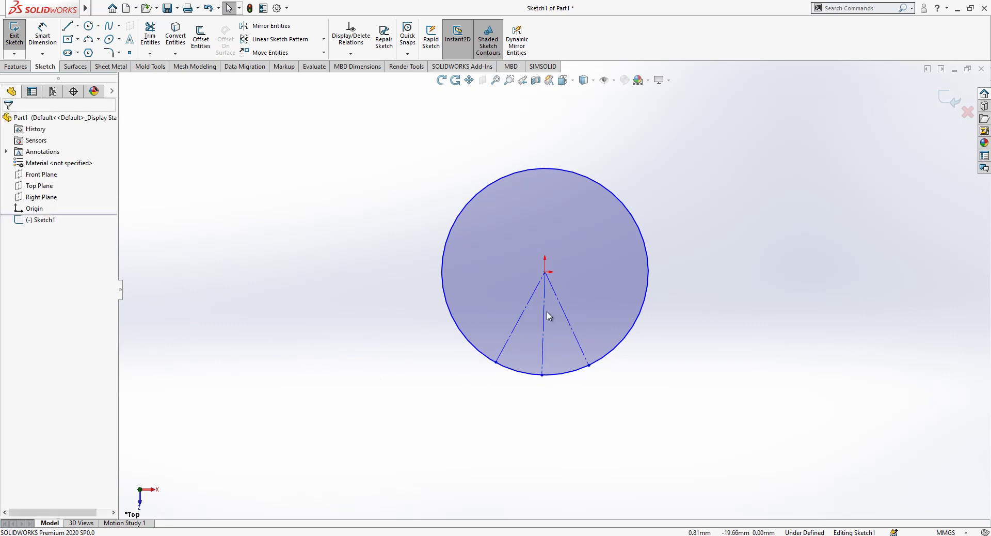
# Constrain the middle construction line to be vertical
pyautogui.click(549, 316)
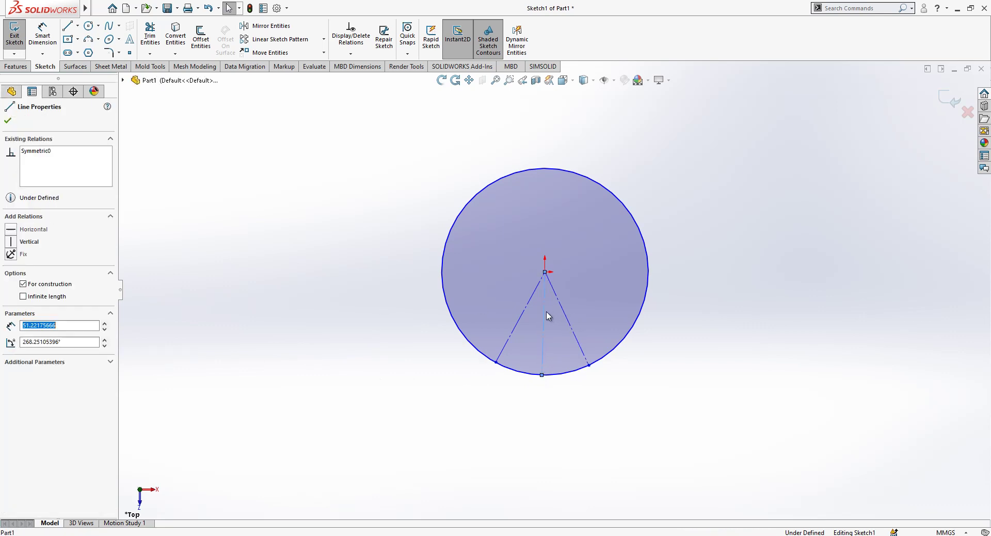
pyautogui.click(377, 306)
pyautogui.scroll(-1, 648, 298)
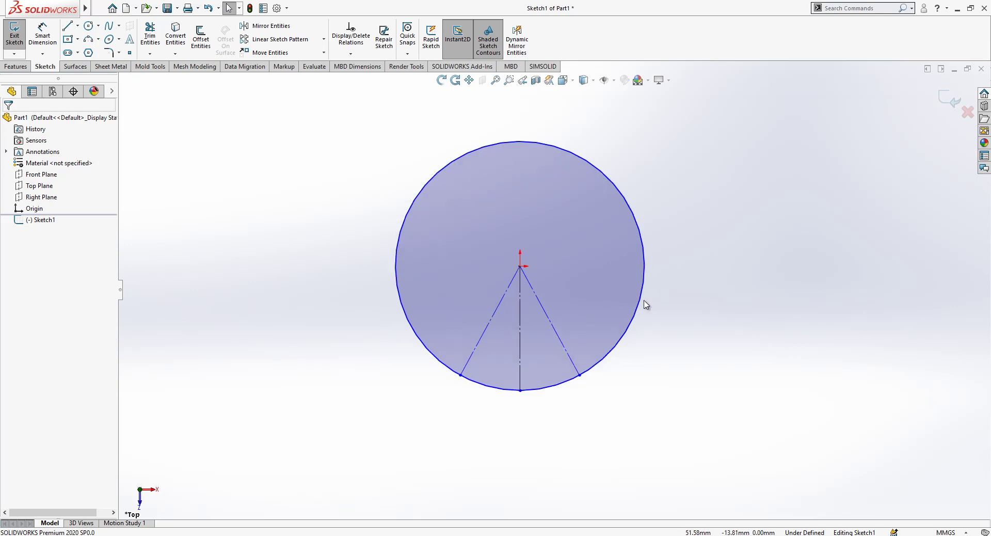
# Dimension the angle between the two outer construction lines as 72 degrees
pyautogui.click(52, 30)
pyautogui.click(553, 331)
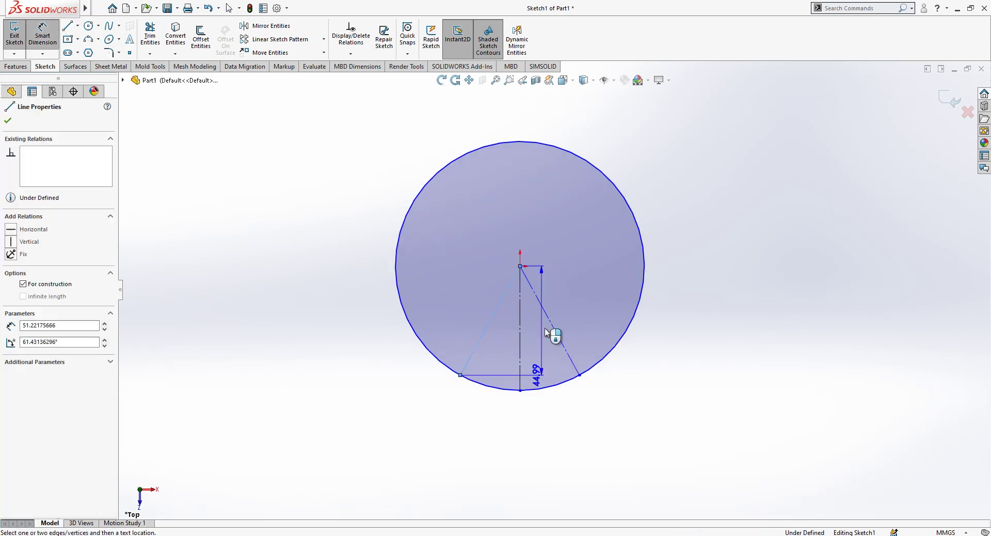
pyautogui.click(552, 333)
pyautogui.click(551, 347)
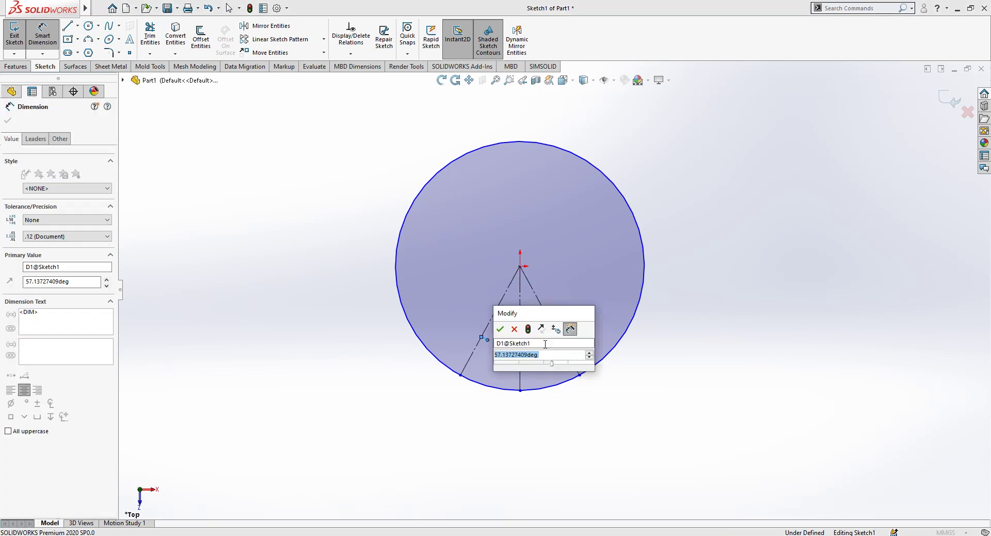
pyautogui.write('72')
pyautogui.press('Return')
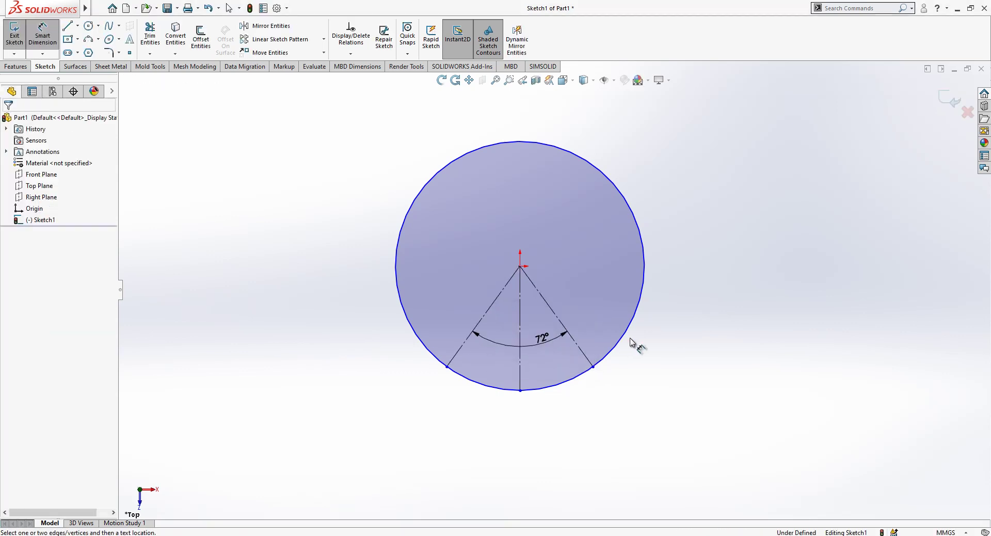
# Dimension the circle with a diameter of 60 mm
pyautogui.click(631, 317)
pyautogui.click(606, 256)
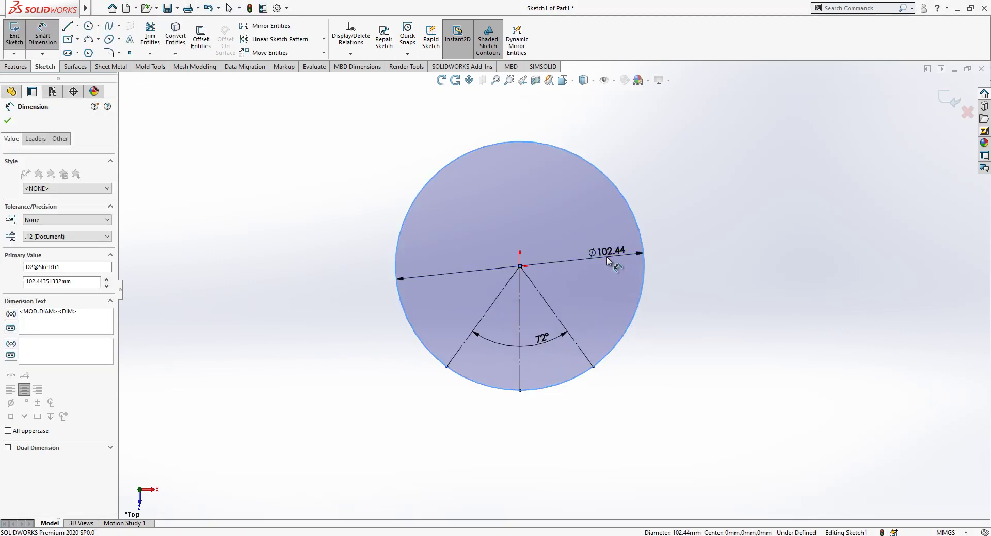
pyautogui.write('60')
pyautogui.press('Return')
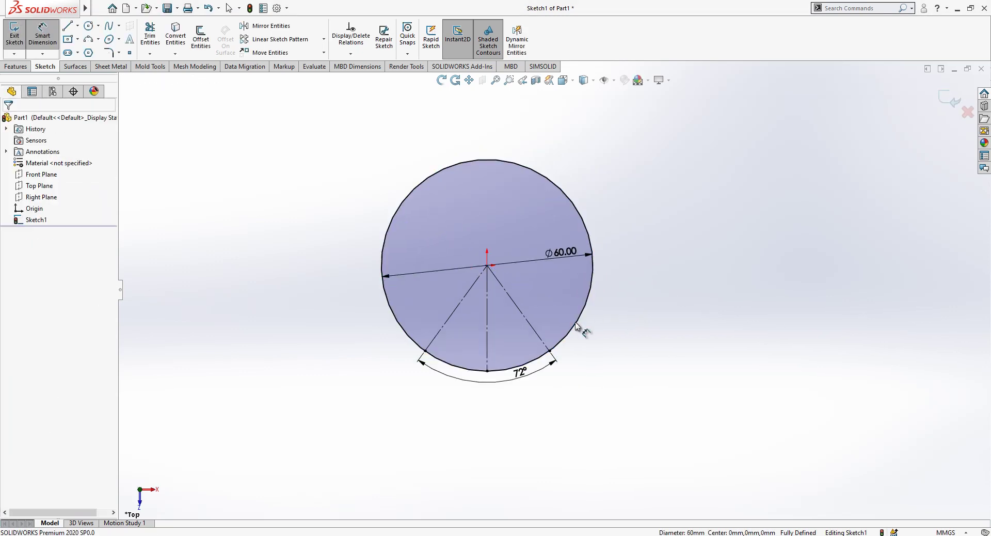
pyautogui.press('Escape')
pyautogui.click(569, 338)
pyautogui.rightClick(568, 339)
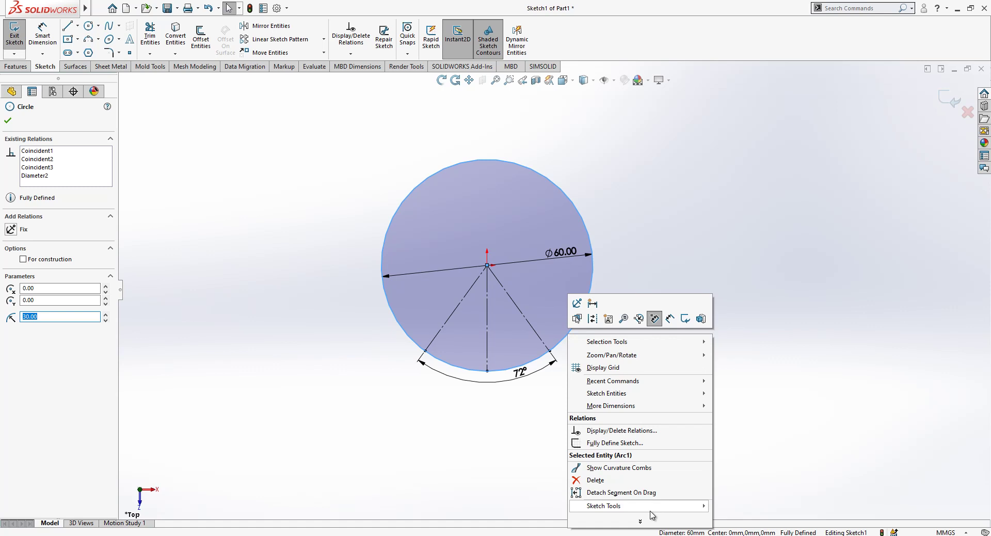
pyautogui.click(660, 419)
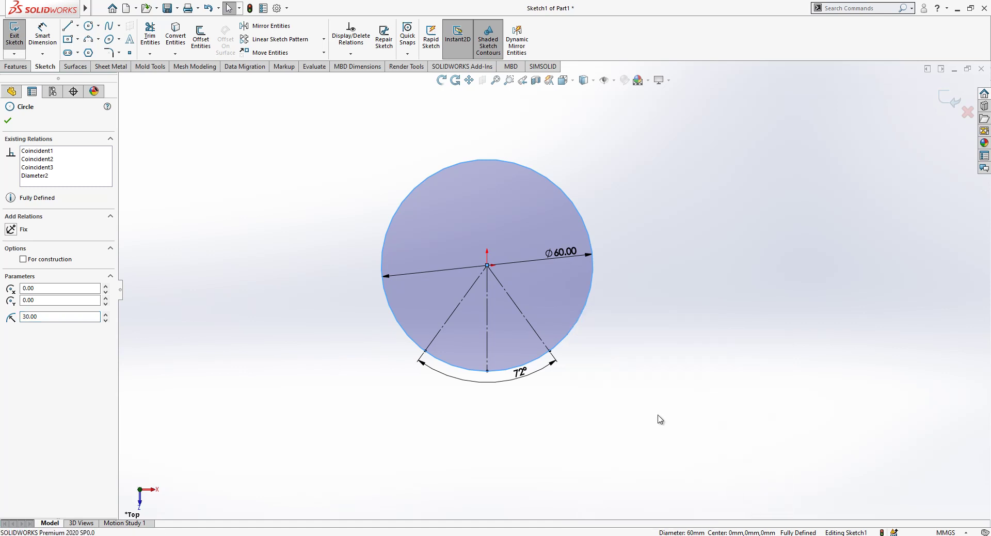
pyautogui.click(562, 340)
pyautogui.click(332, 335)
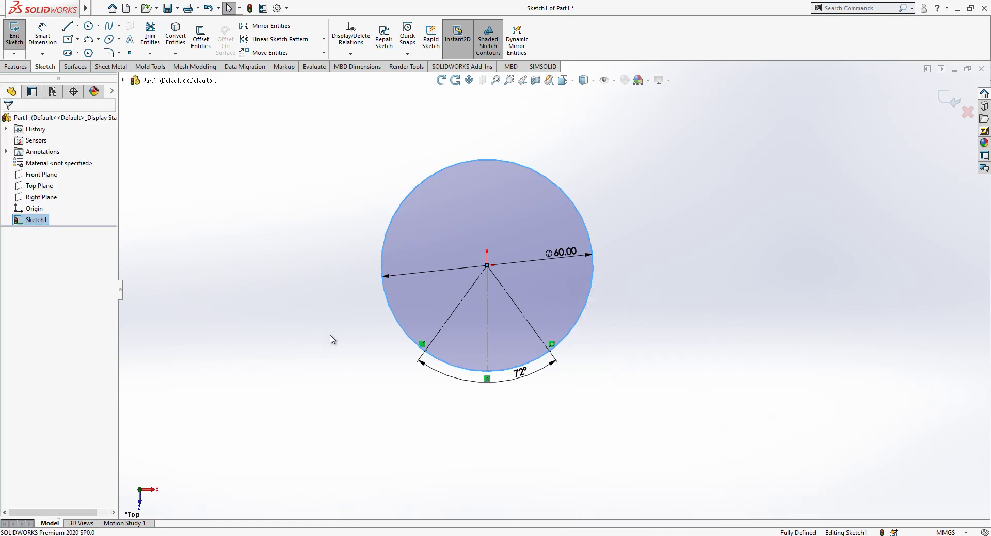
# Split the circle at two points, one near the outer end of each side construction line
pyautogui.click(409, 336)
pyautogui.rightClick(408, 334)
pyautogui.moveTo(525, 503)
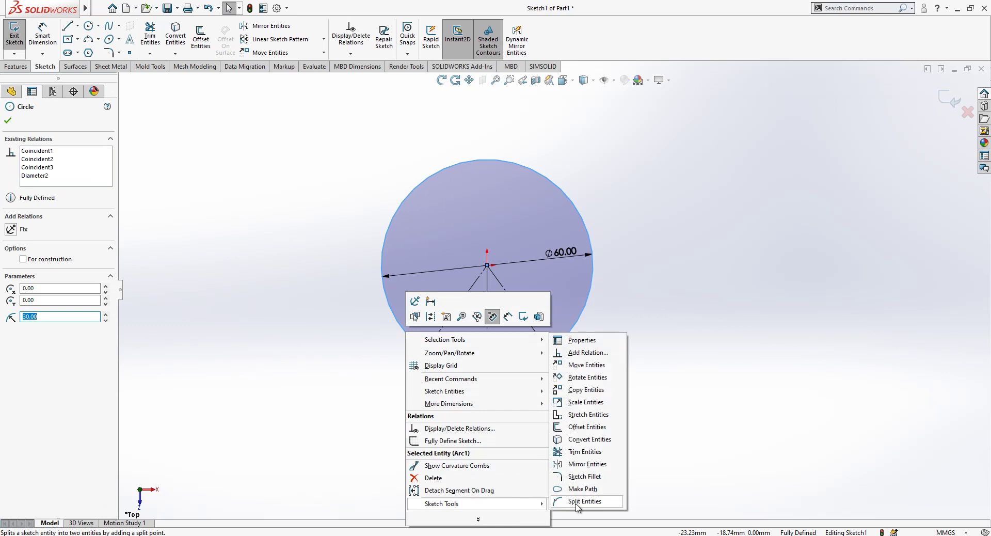
pyautogui.click(577, 504)
pyautogui.click(564, 338)
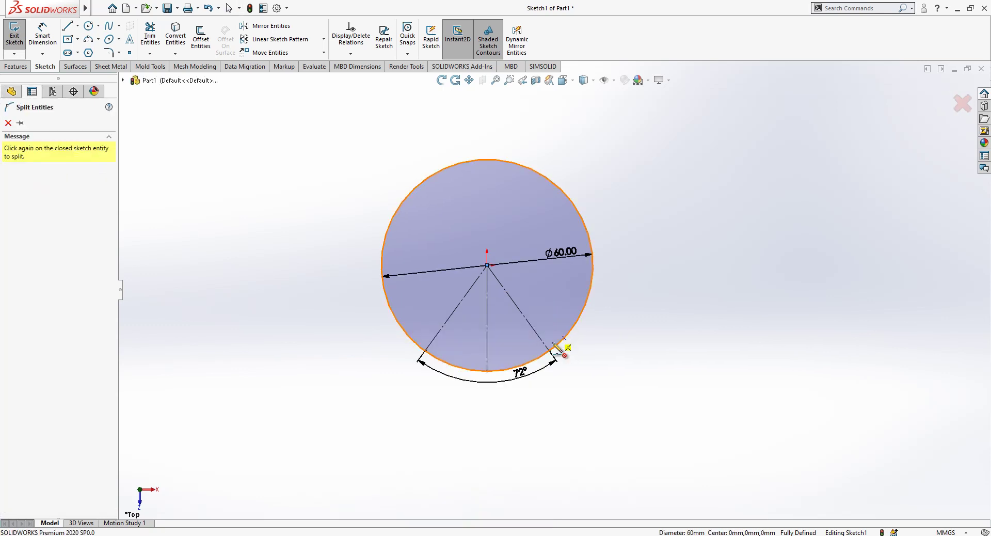
pyautogui.click(411, 339)
pyautogui.press('Escape')
# Move the two split points onto the endpoints of the outer construction lines
pyautogui.moveTo(412, 339); pyautogui.dragTo(427, 352)
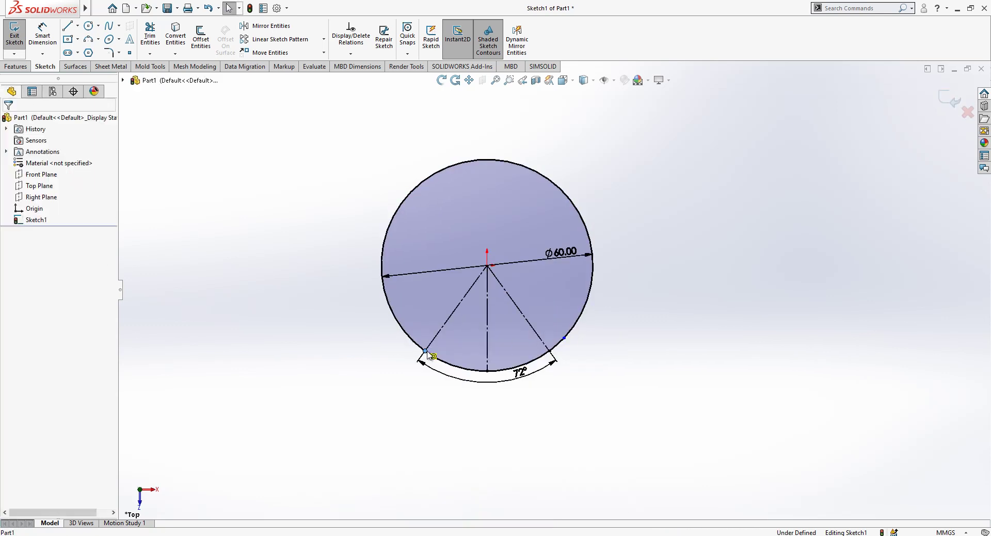
pyautogui.click(564, 339)
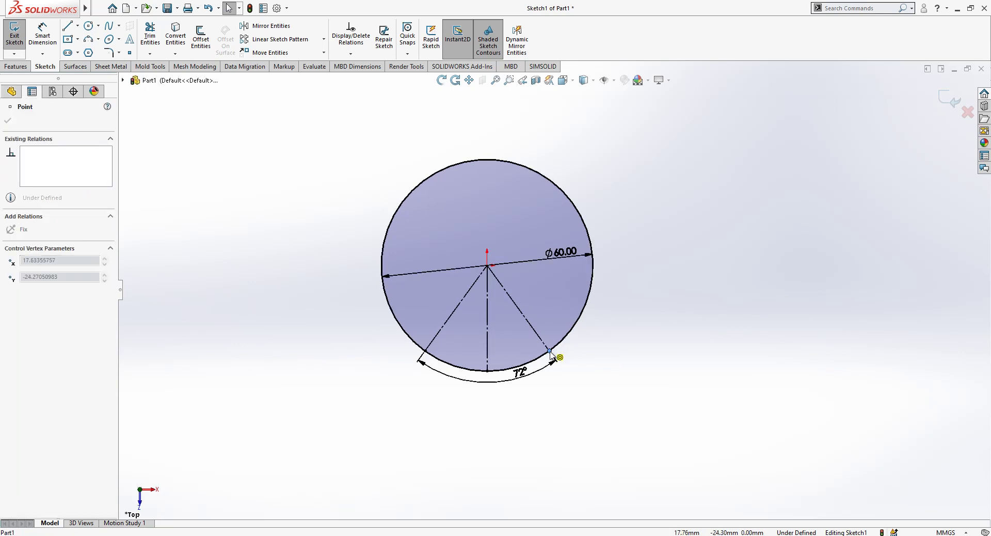
pyautogui.press('Escape')
# Convert the large arc outside the 72° sector to construction geometry, keeping the short lower arc solid
pyautogui.click(574, 328)
pyautogui.click(606, 313)
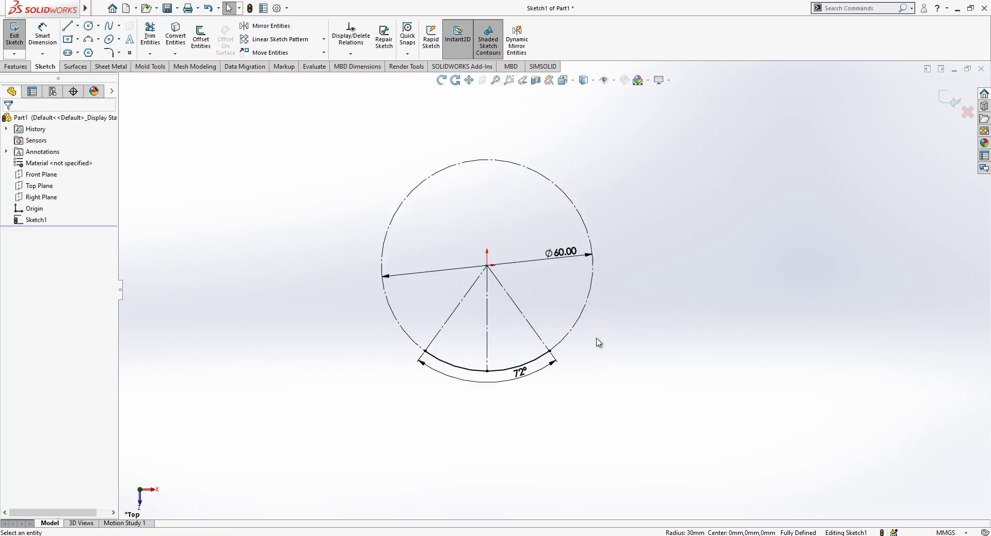
pyautogui.scroll(1, 546, 432)
pyautogui.moveTo(546, 426); pyautogui.dragTo(552, 346, button='middle')
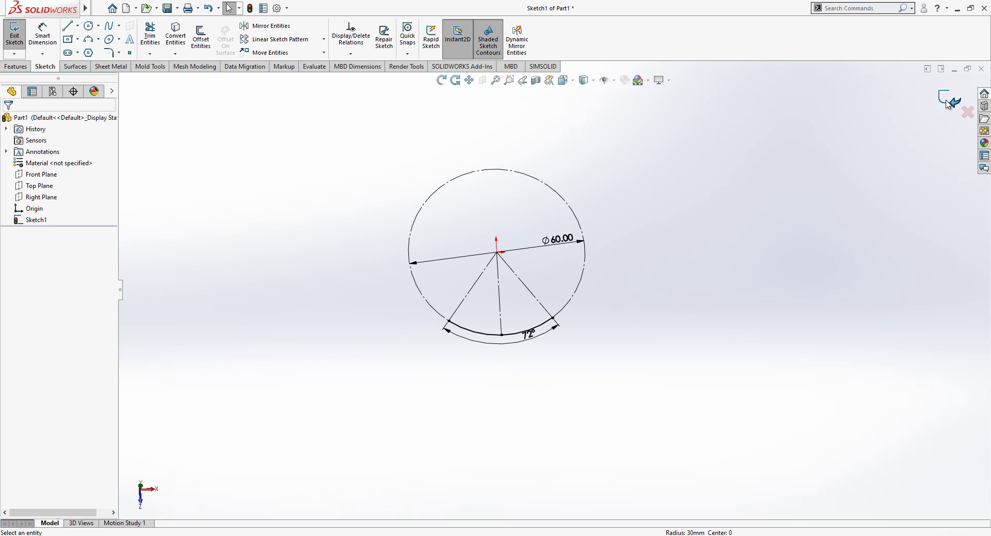
# Close the sketch and extrude its solid arc as a surface, 25 mm deep in the reversed direction
pyautogui.click(47, 66)
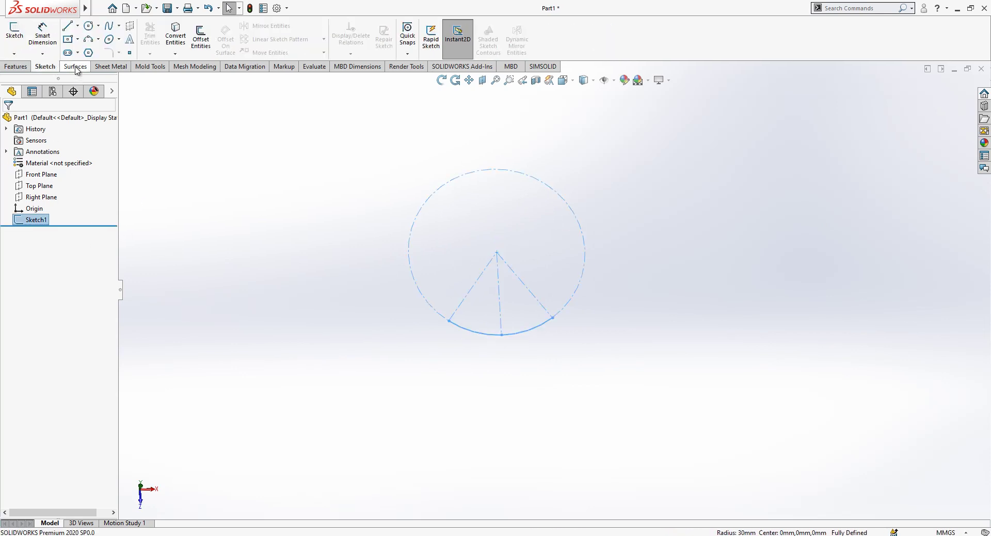
pyautogui.click(75, 67)
pyautogui.click(18, 36)
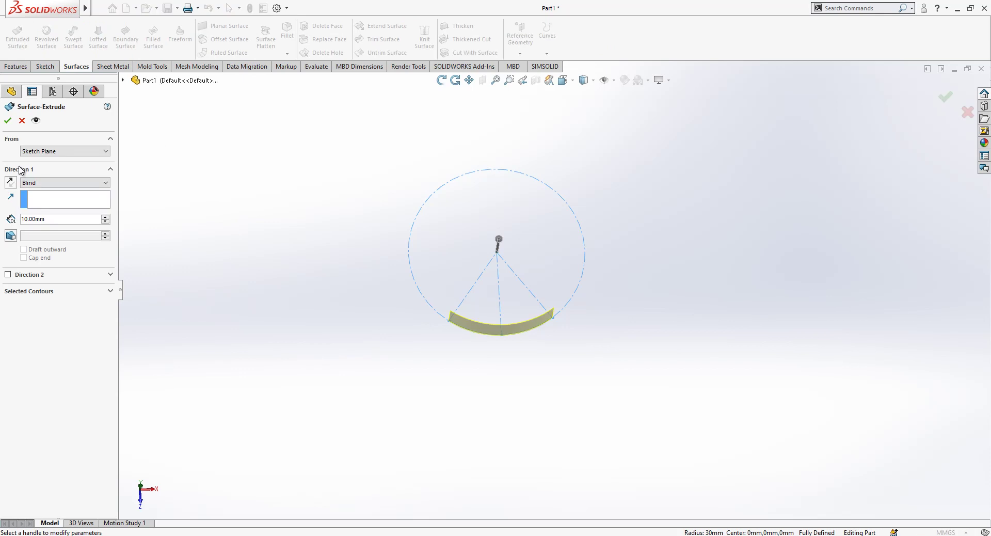
pyautogui.click(10, 182)
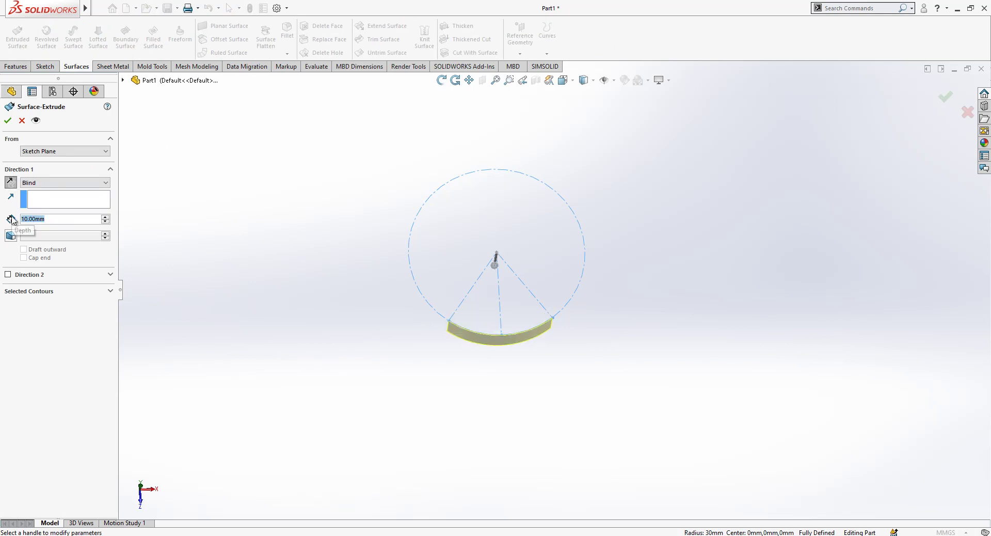
pyautogui.write('25')
pyautogui.press('Return')
pyautogui.press('Return')
pyautogui.moveTo(521, 354); pyautogui.dragTo(526, 269, button='middle')
# Start a sketch on the Front Plane and draw a horizontal construction line across the full width of the surface
pyautogui.click(27, 186)
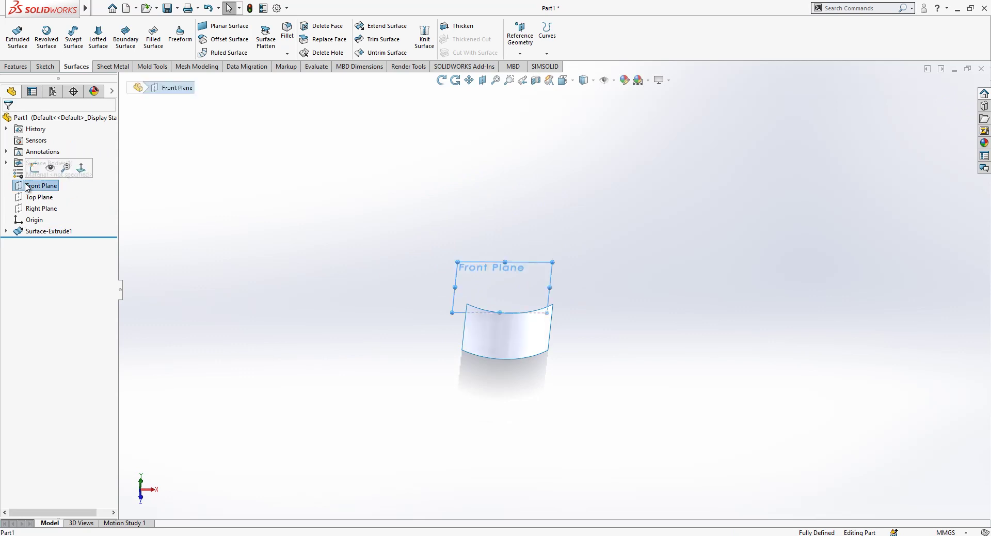
pyautogui.click(81, 168)
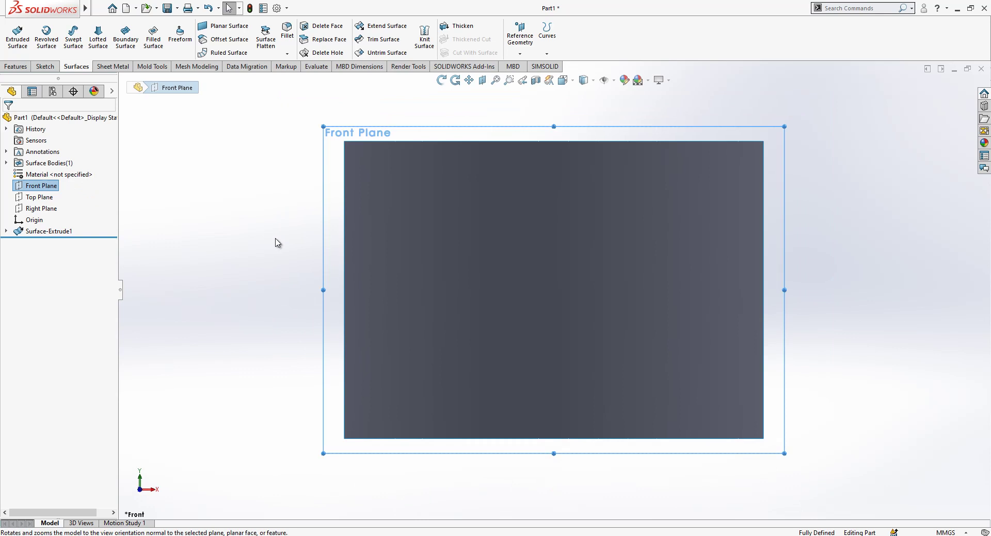
pyautogui.rightClick(25, 187)
pyautogui.click(33, 171)
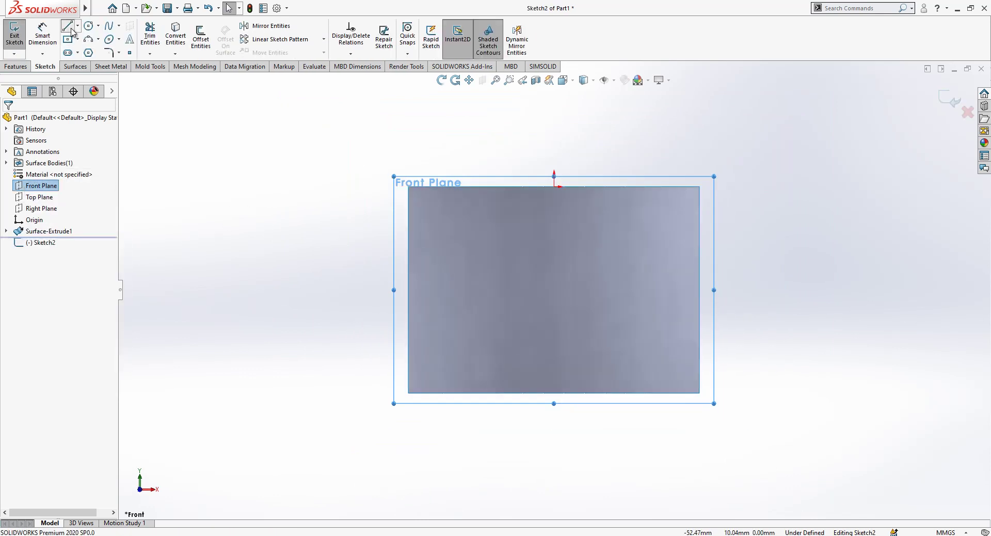
pyautogui.click(67, 26)
pyautogui.click(408, 254)
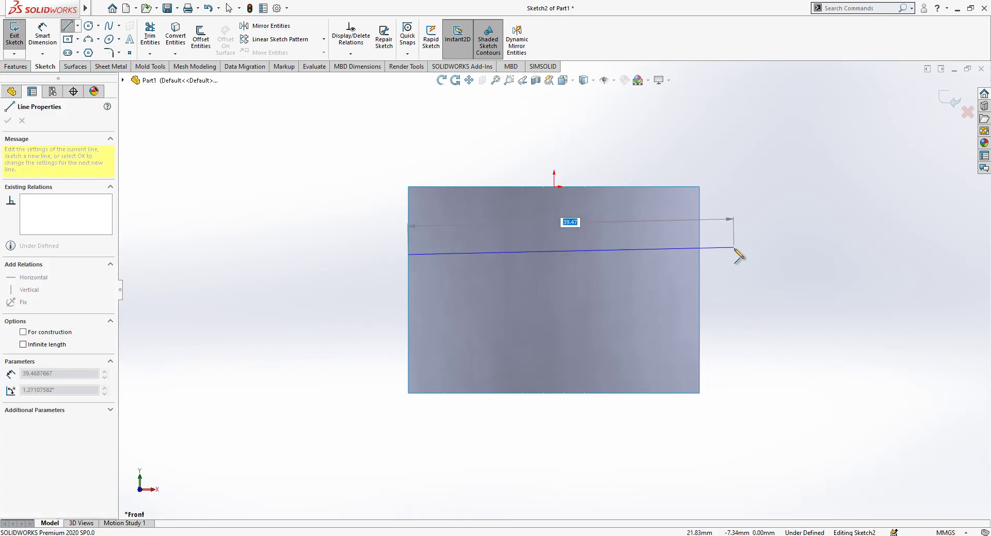
pyautogui.click(700, 255)
pyautogui.press('Escape')
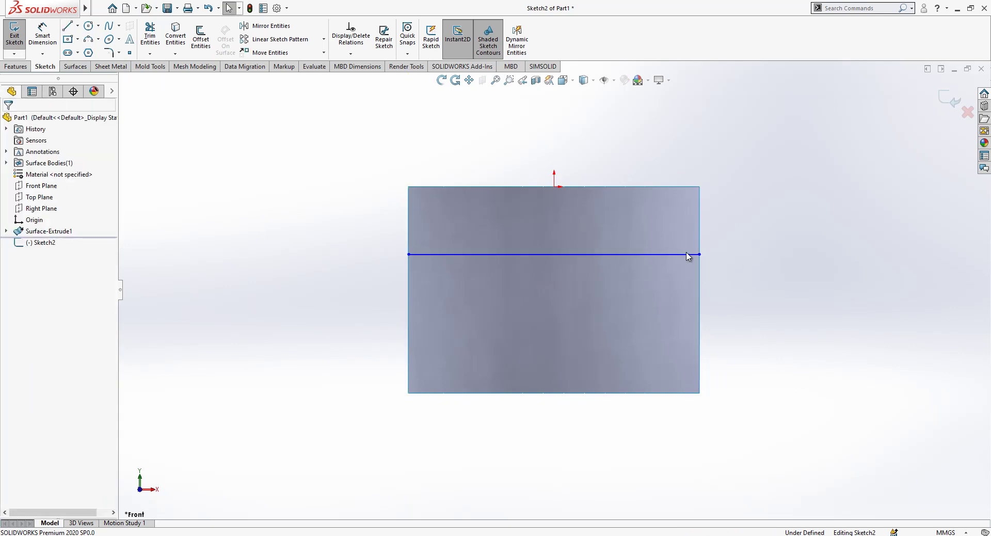
pyautogui.click(688, 254)
pyautogui.click(733, 223)
pyautogui.scroll(-1, 464, 156)
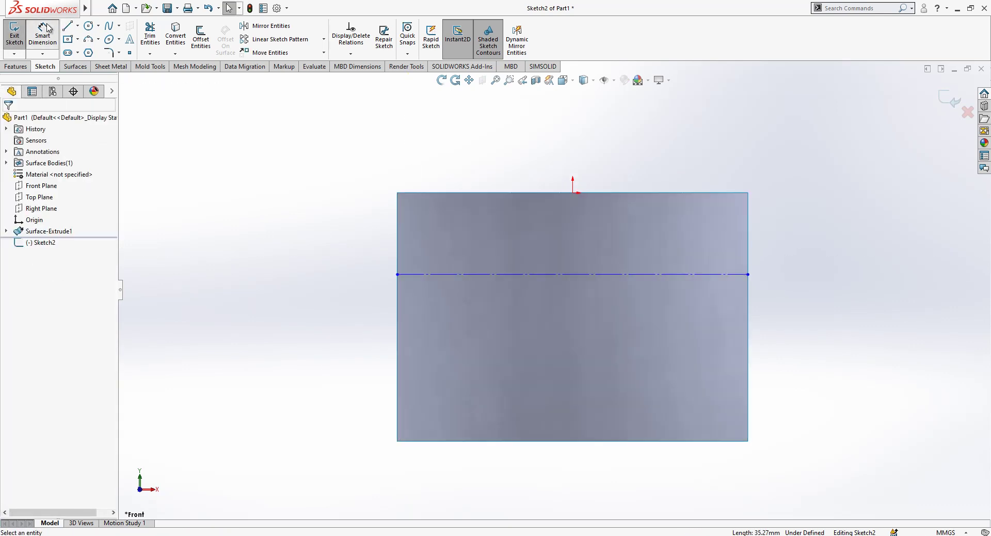
# Dimension the construction line 7 mm below the surface's top edge
pyautogui.click(42, 37)
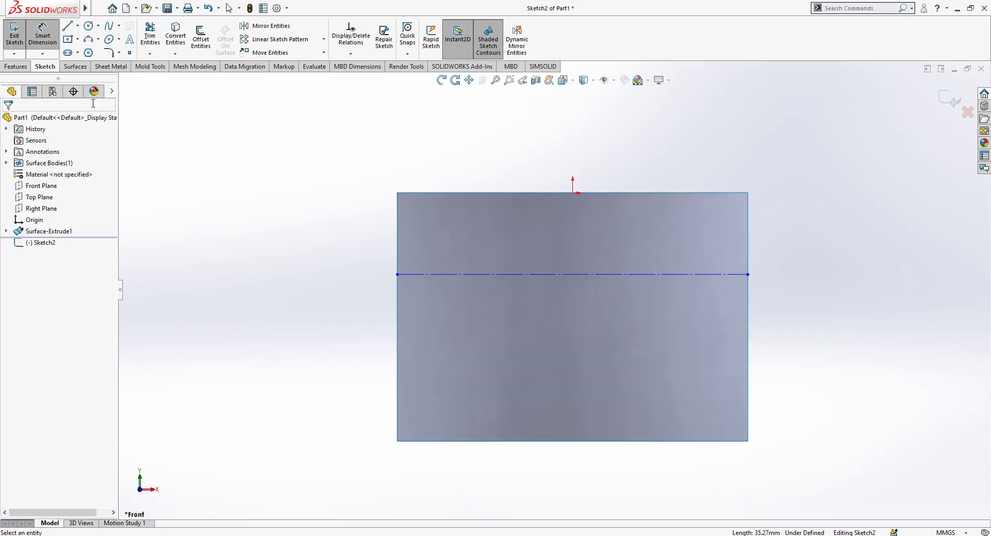
pyautogui.click(680, 193)
pyautogui.click(714, 274)
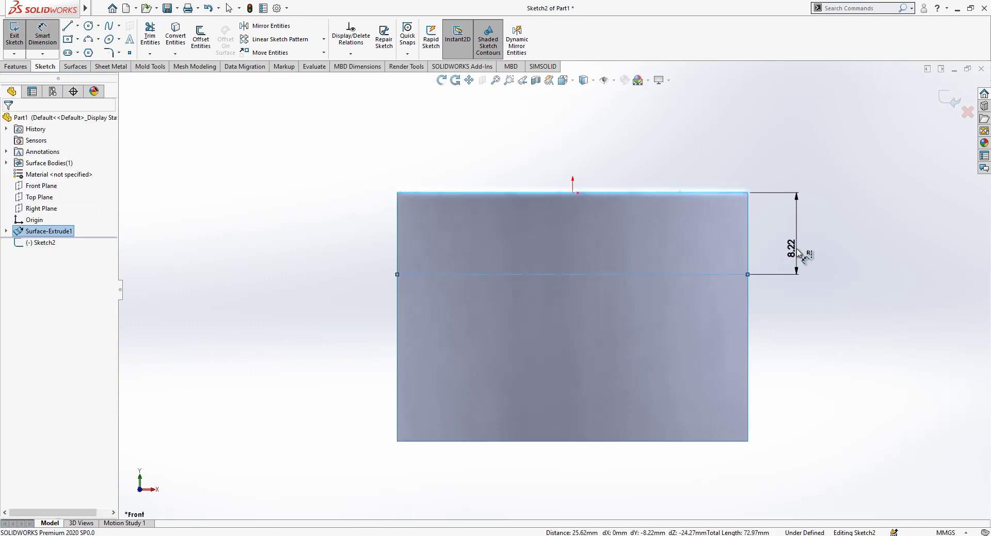
pyautogui.click(798, 249)
pyautogui.write('7')
pyautogui.press('Return')
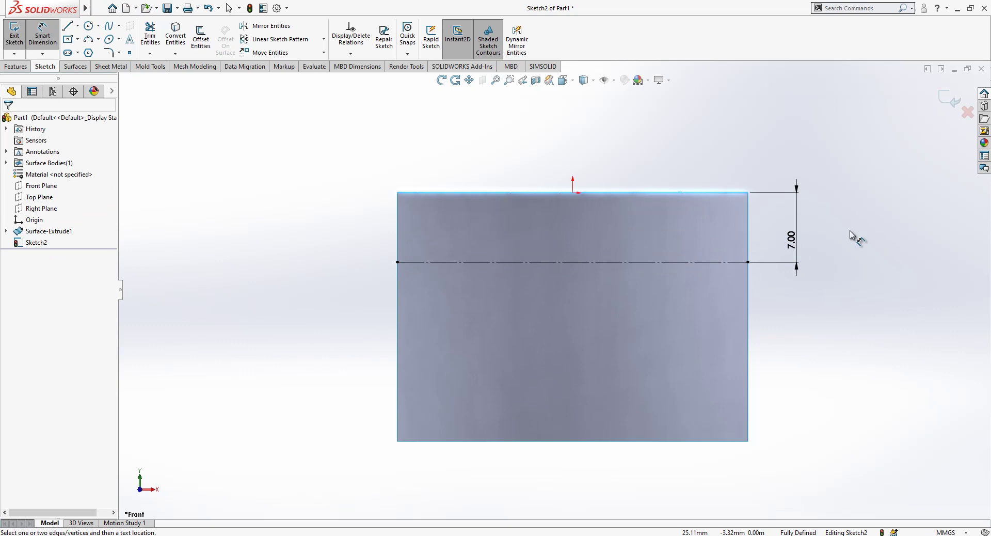
# Sketch a three-point arched spline between the surface's side edges, with ends about 4 mm and midpoint about 2.4 mm below the top edge
pyautogui.click(114, 28)
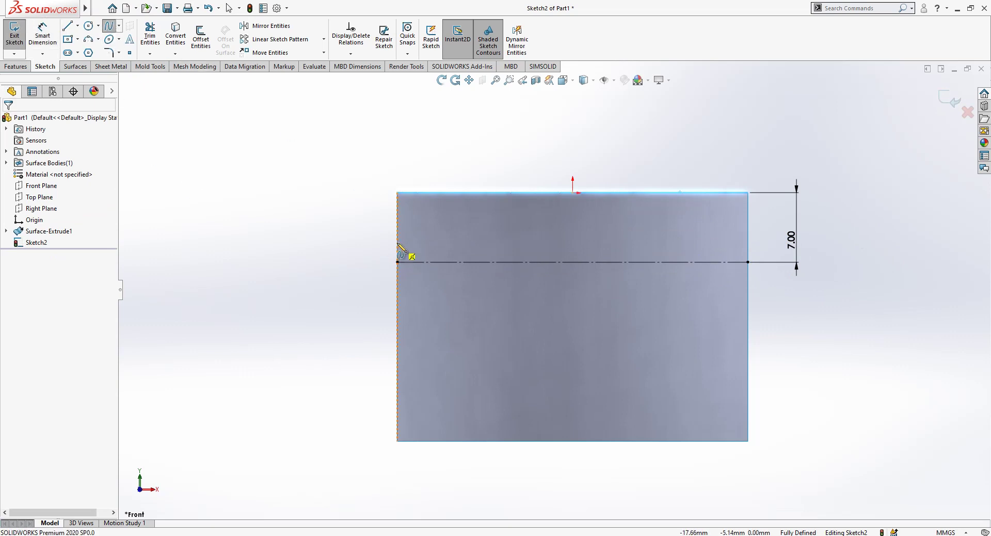
pyautogui.click(397, 236)
pyautogui.click(574, 217)
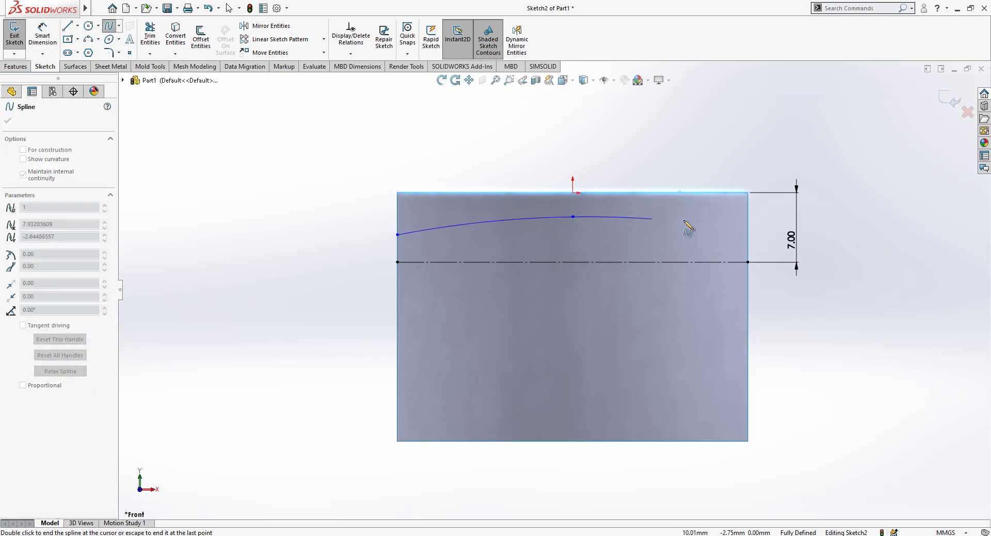
pyautogui.doubleClick(749, 238)
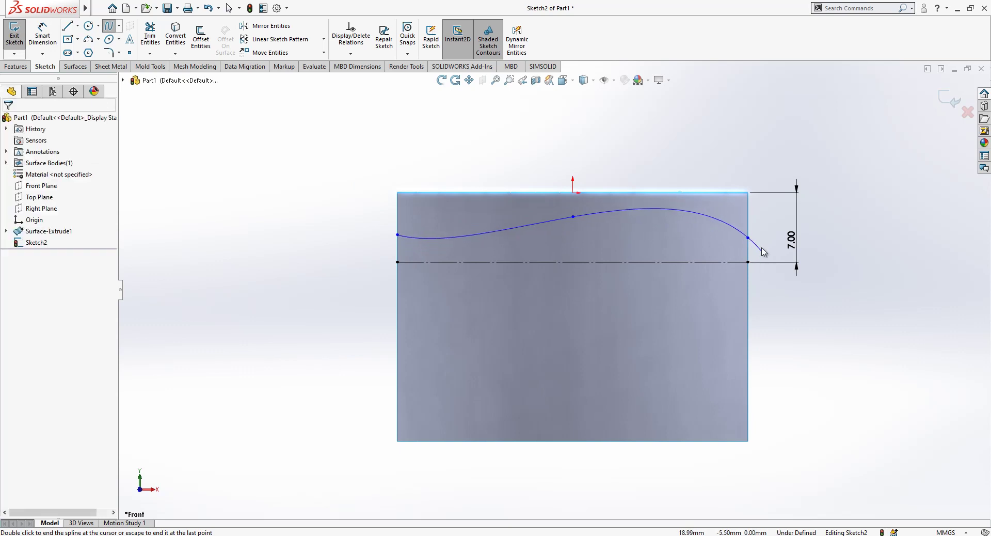
pyautogui.press('Escape')
pyautogui.click(604, 218)
pyautogui.click(356, 164)
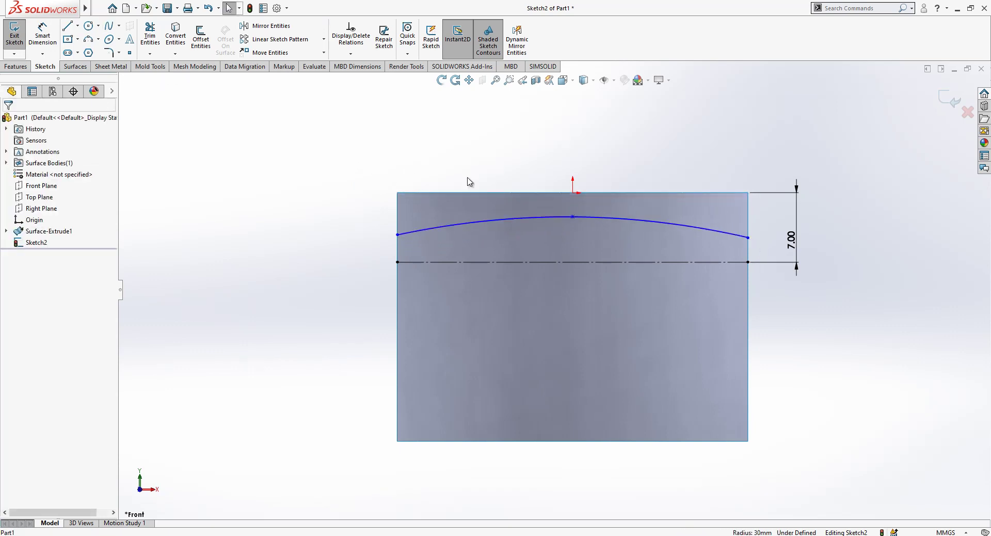
# Flatten the spline's two end tangent handles and make the right-hand one parallel to the horizontal construction line
pyautogui.click(437, 230)
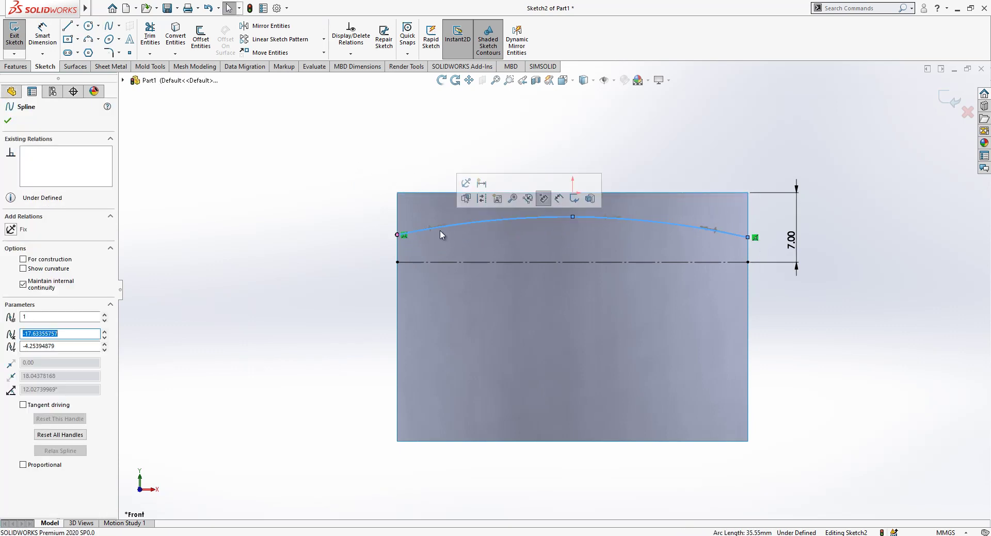
pyautogui.moveTo(444, 228); pyautogui.dragTo(448, 239)
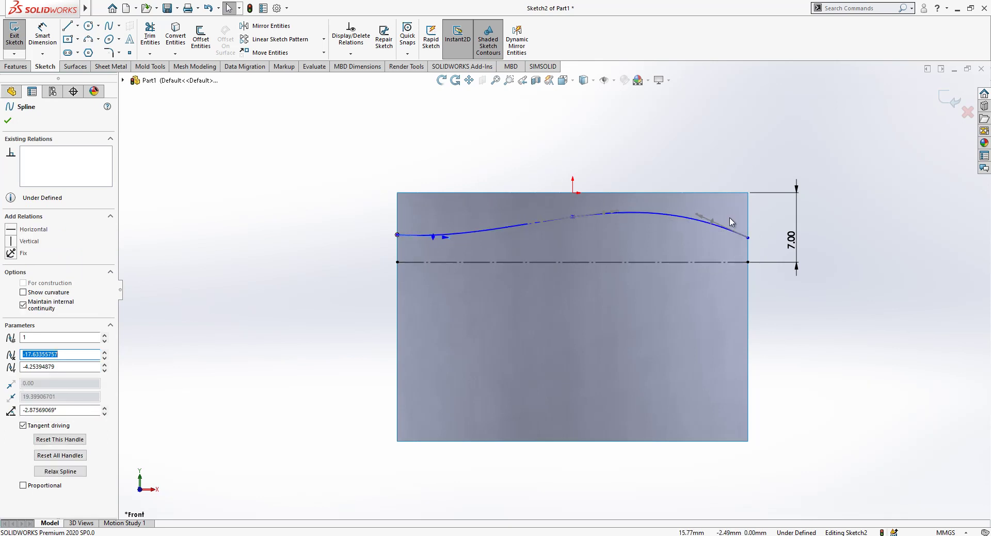
pyautogui.moveTo(702, 218); pyautogui.dragTo(707, 242)
pyautogui.click(715, 267)
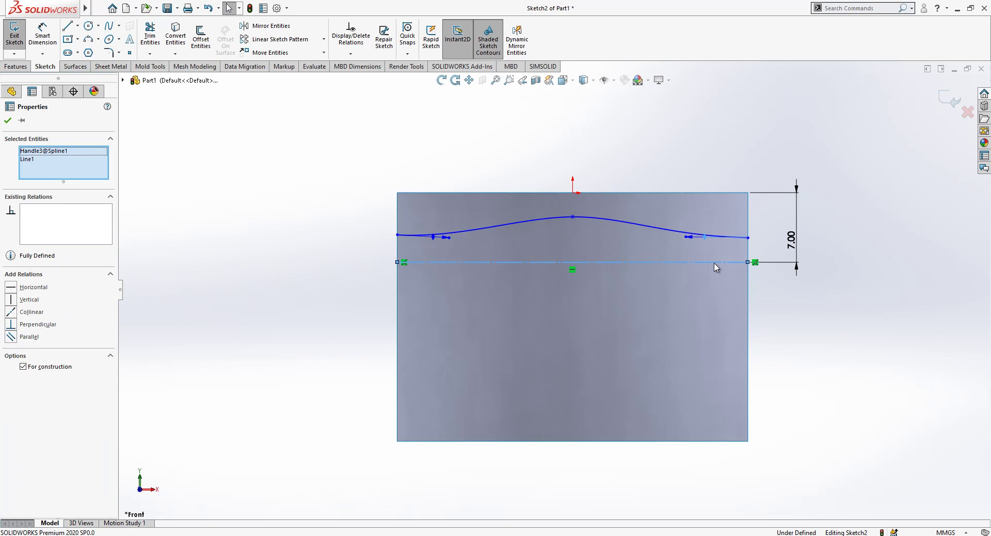
pyautogui.click(310, 292)
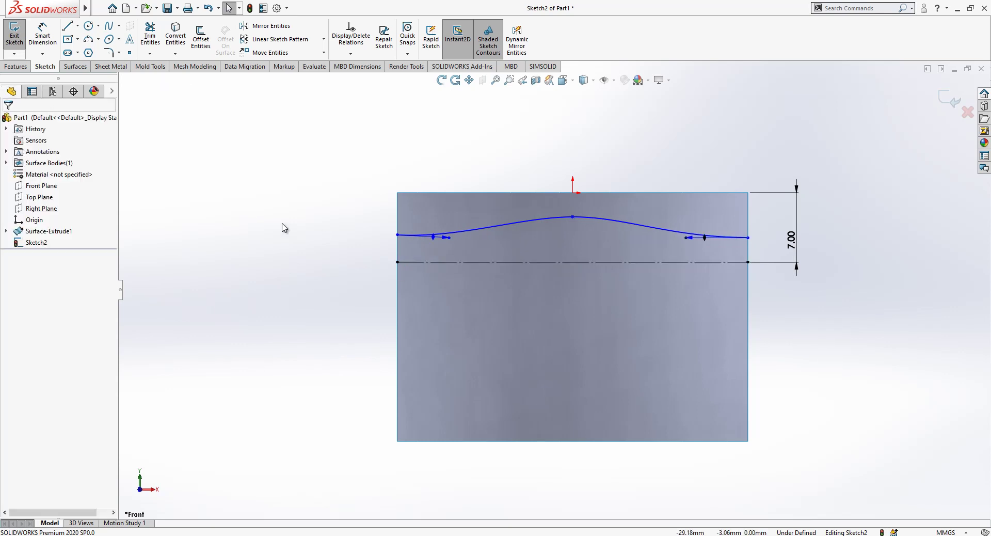
# Draw a horizontal construction line about 7 mm long outward from the spline's left endpoint
pyautogui.press('l')
pyautogui.click(398, 235)
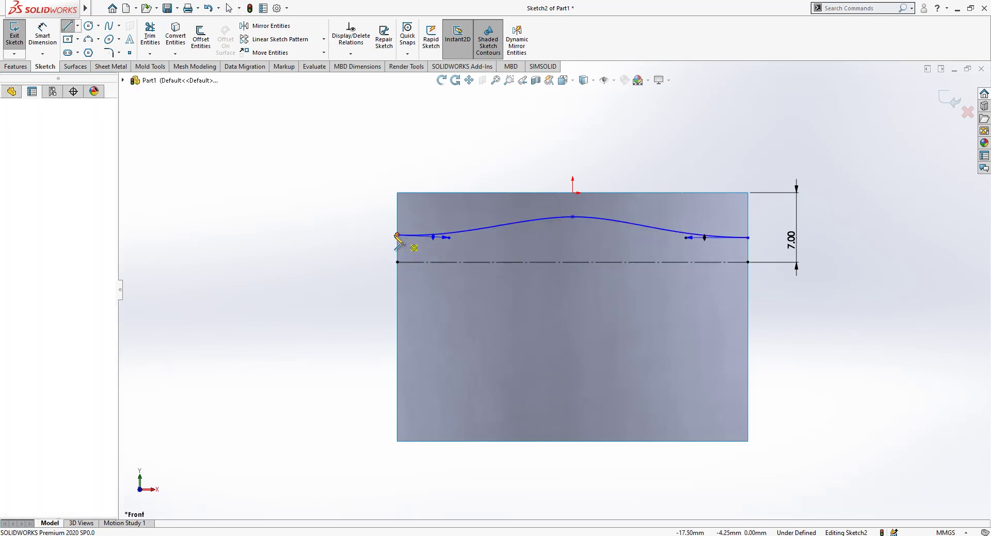
pyautogui.click(331, 235)
pyautogui.press('Escape')
pyautogui.click(364, 236)
pyautogui.click(407, 207)
pyautogui.keyDown('ctrl'); pyautogui.click(379, 234); pyautogui.keyUp('ctrl')
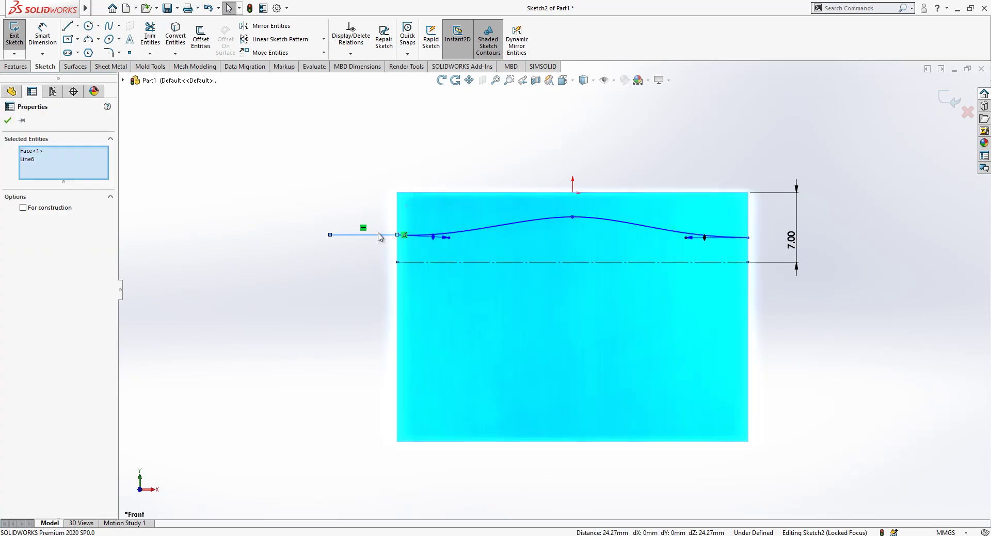
pyautogui.click(380, 235)
pyautogui.click(423, 204)
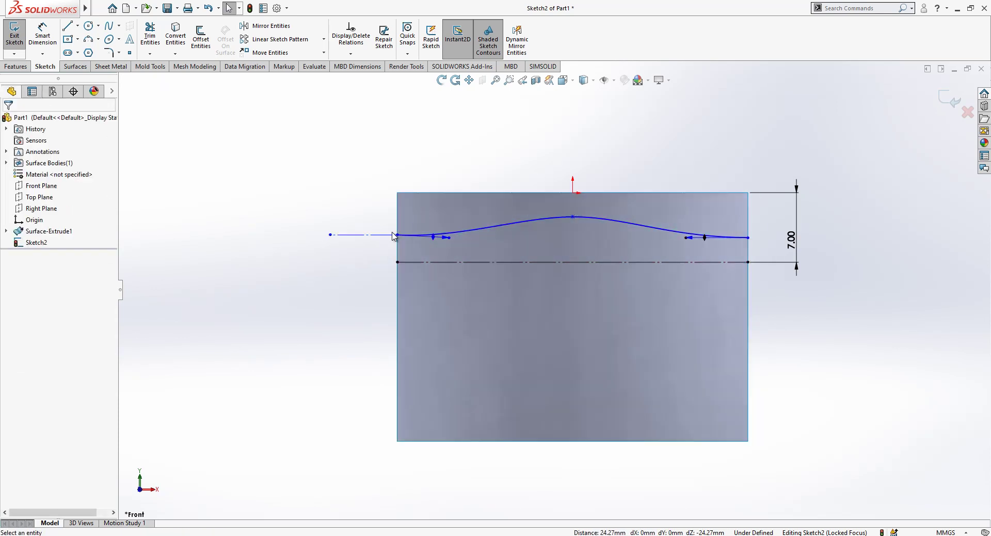
# Make the spline tangent to the short construction line at its left end
pyautogui.keyDown('ctrl'); pyautogui.click(448, 237); pyautogui.keyUp('ctrl')
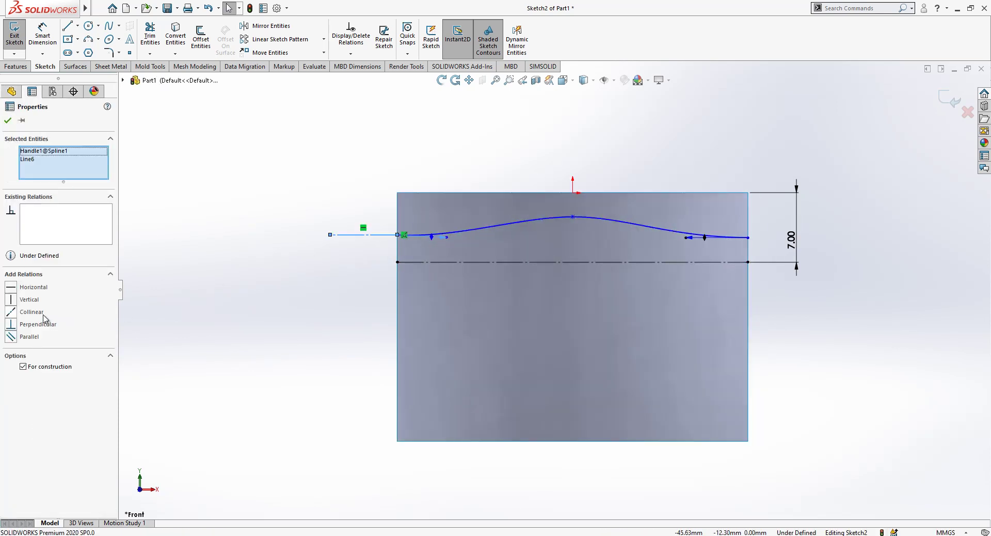
pyautogui.press('Escape')
pyautogui.click(369, 235)
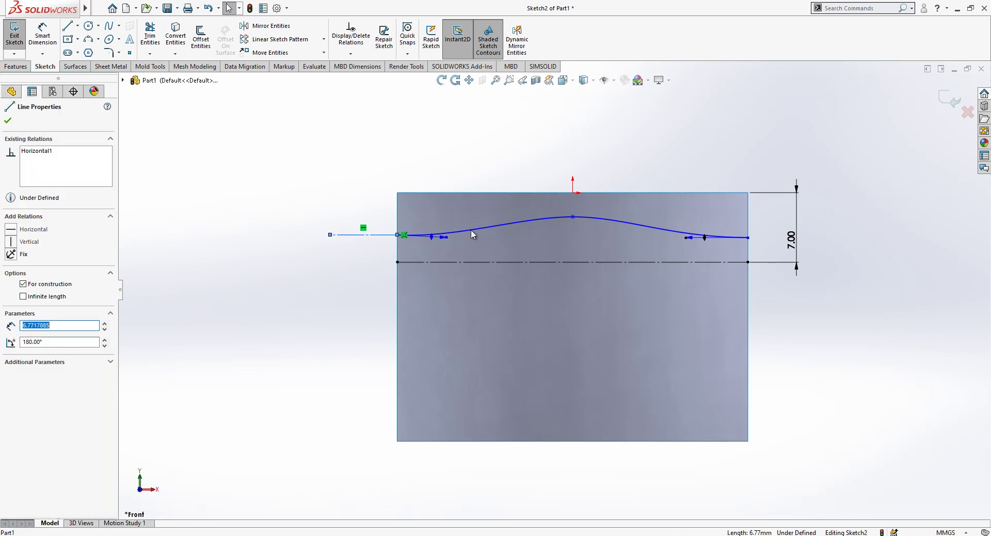
pyautogui.keyDown('ctrl'); pyautogui.click(472, 229); pyautogui.keyUp('ctrl')
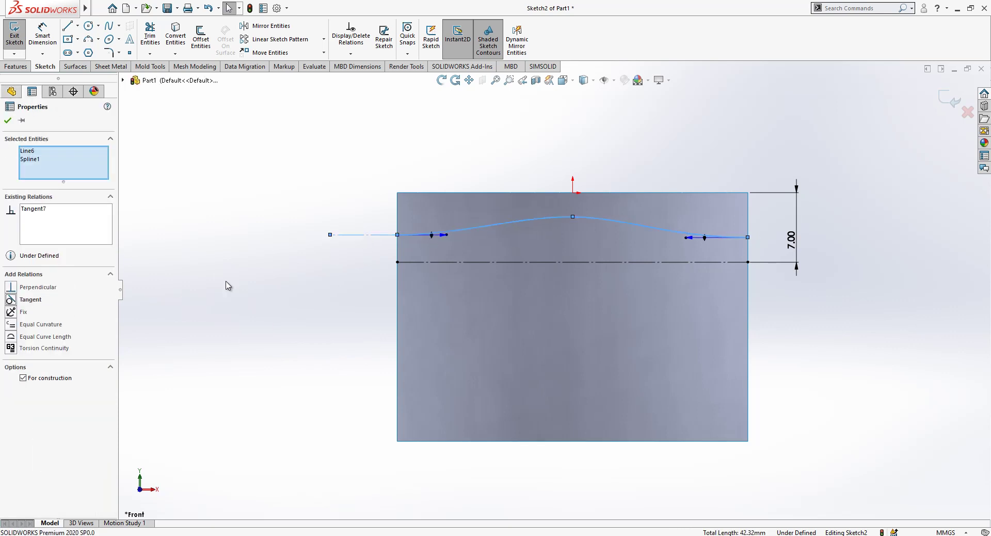
pyautogui.press('Escape')
# Align the spline's two endpoints with a Horizontal relation
pyautogui.scroll(-1, 595, 243)
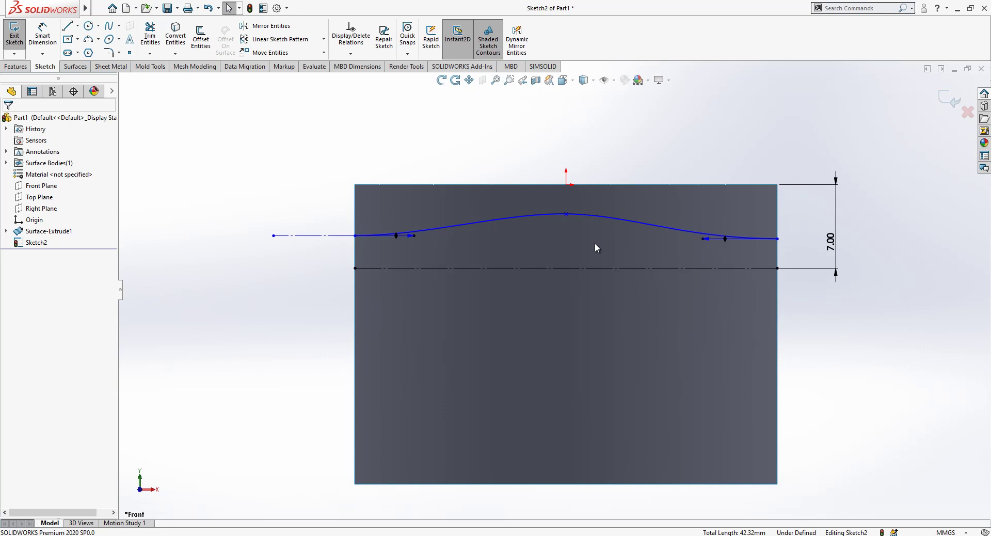
pyautogui.click(779, 239)
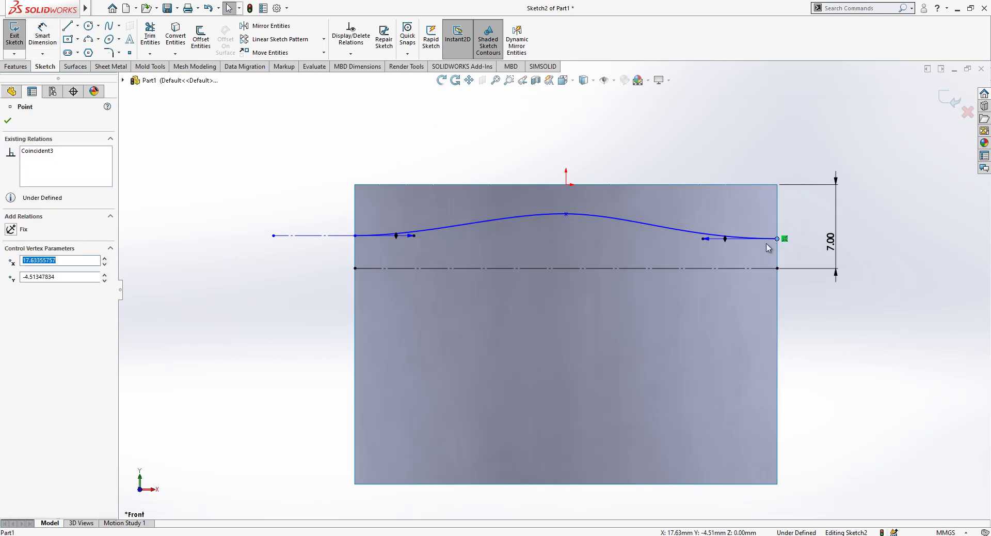
pyautogui.keyDown('ctrl'); pyautogui.click(355, 236); pyautogui.keyUp('ctrl')
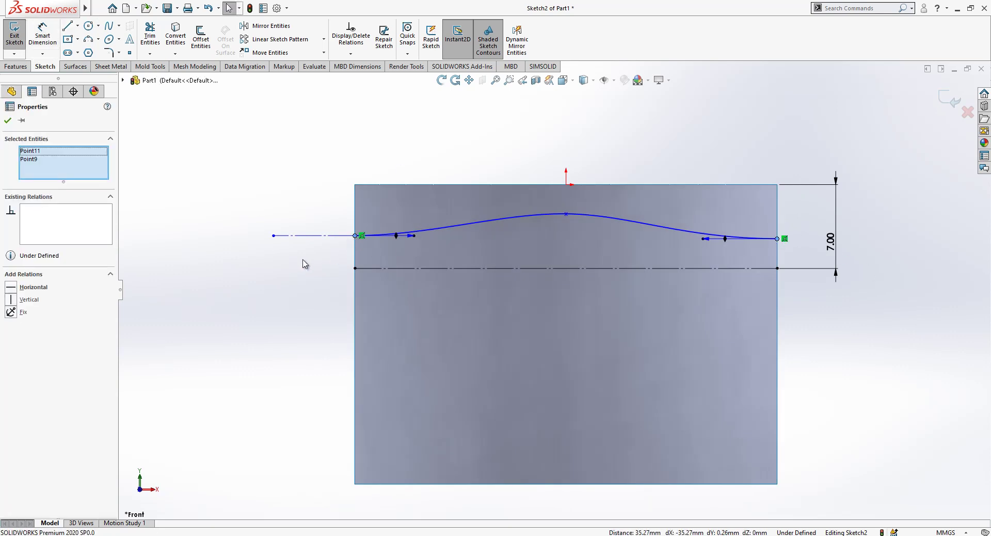
pyautogui.click(33, 287)
pyautogui.click(213, 297)
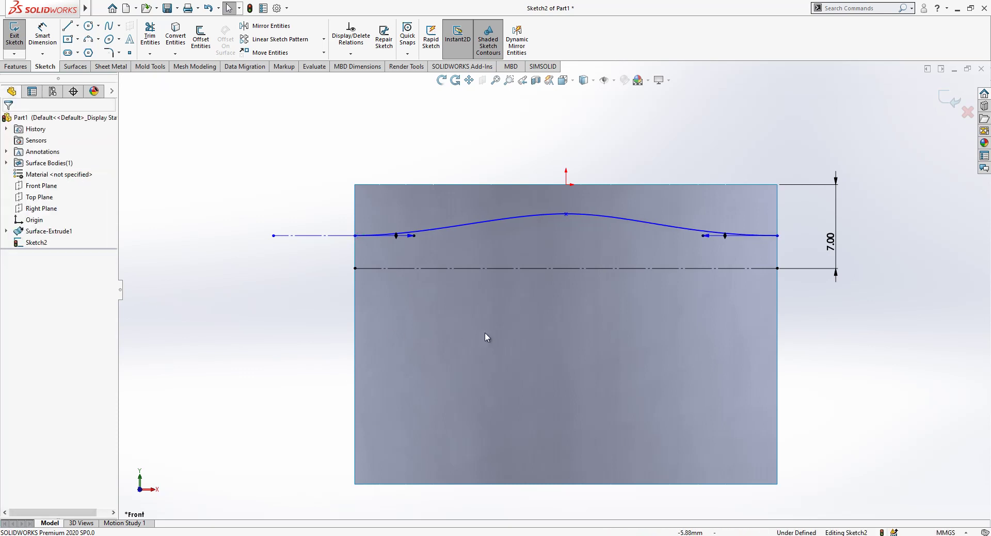
# Draw a vertical construction line from the origin down to the long horizontal construction line
pyautogui.press('l')
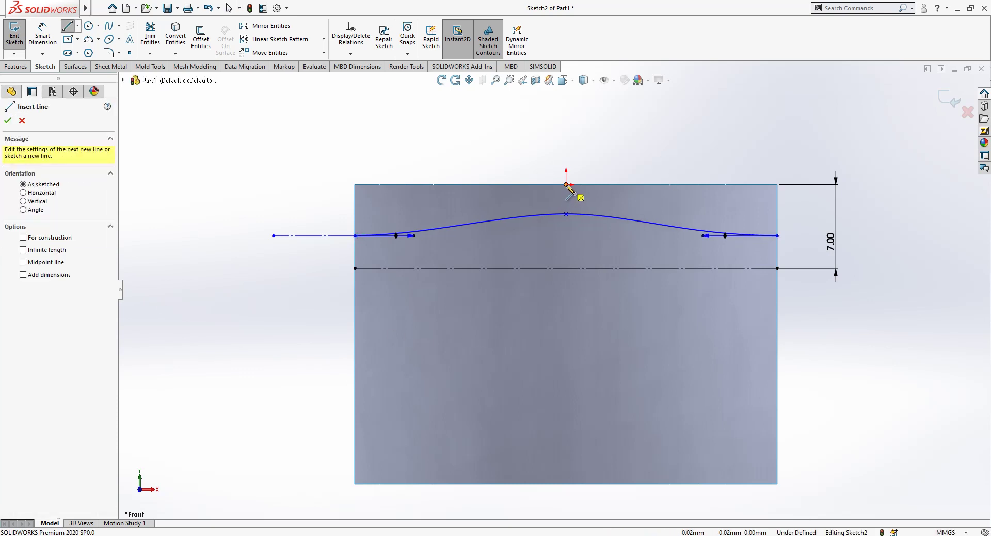
pyautogui.click(566, 185)
pyautogui.click(566, 268)
pyautogui.press('Escape')
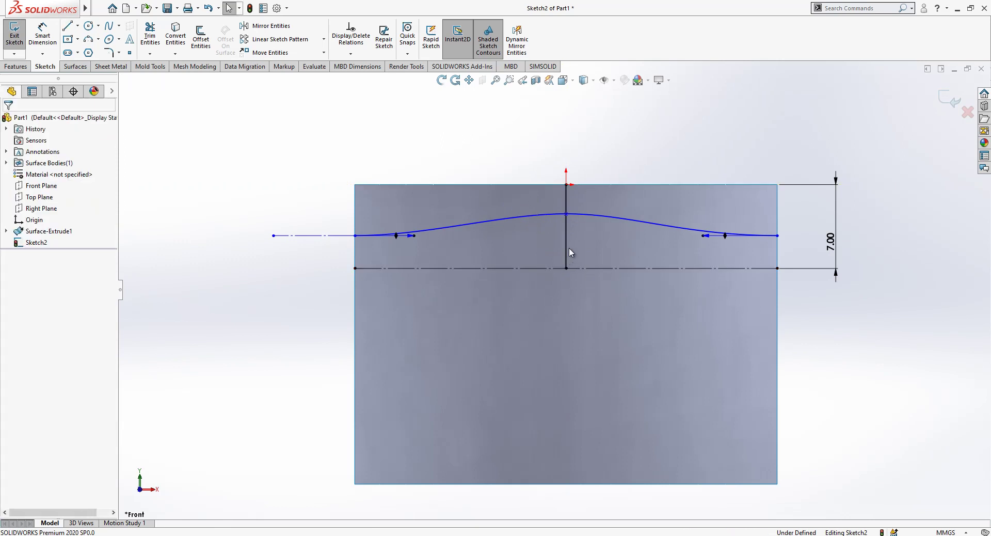
pyautogui.click(568, 252)
pyautogui.press('Escape')
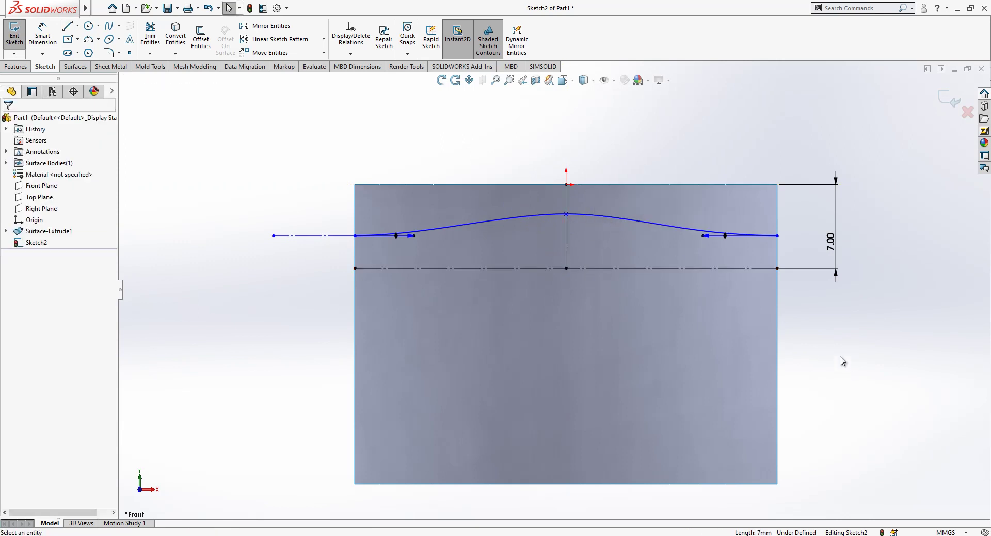
# Dimension the spline's middle point about the long horizontal construction line with a doubled distance of 8 mm
pyautogui.moveTo(840, 357); pyautogui.dragTo(808, 312, button='right')
pyautogui.press('Escape')
pyautogui.moveTo(797, 351); pyautogui.dragTo(795, 310, button='right')
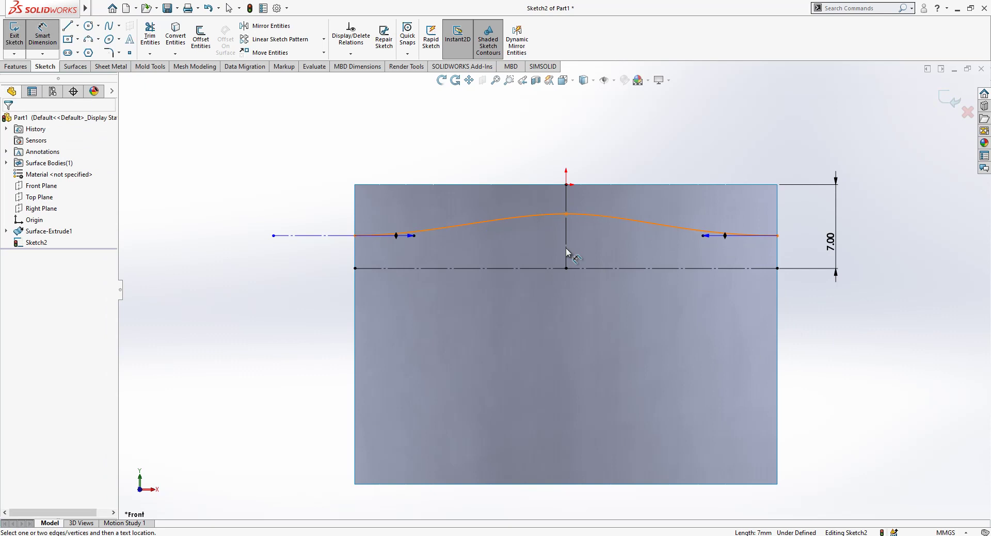
pyautogui.click(567, 214)
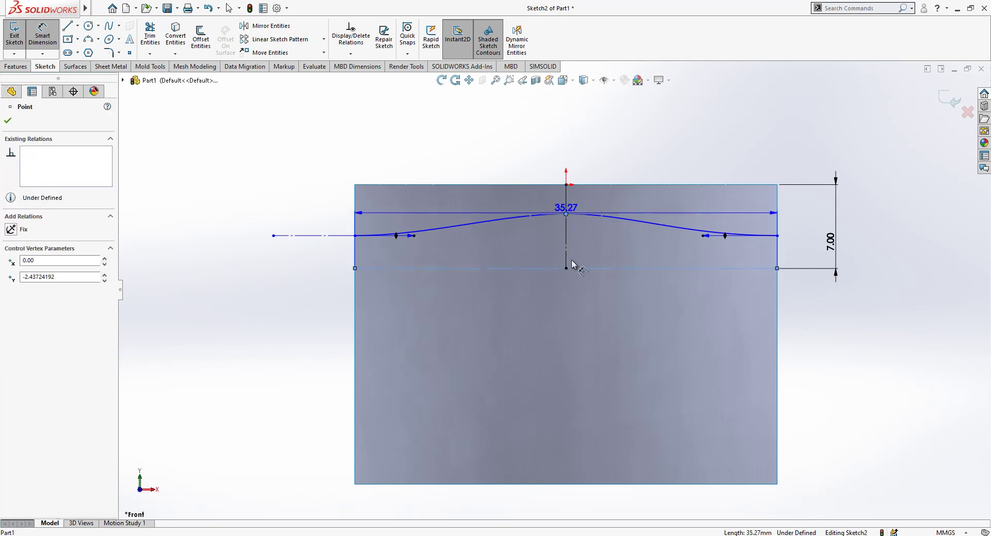
pyautogui.click(575, 306)
pyautogui.write('8')
pyautogui.press('Return')
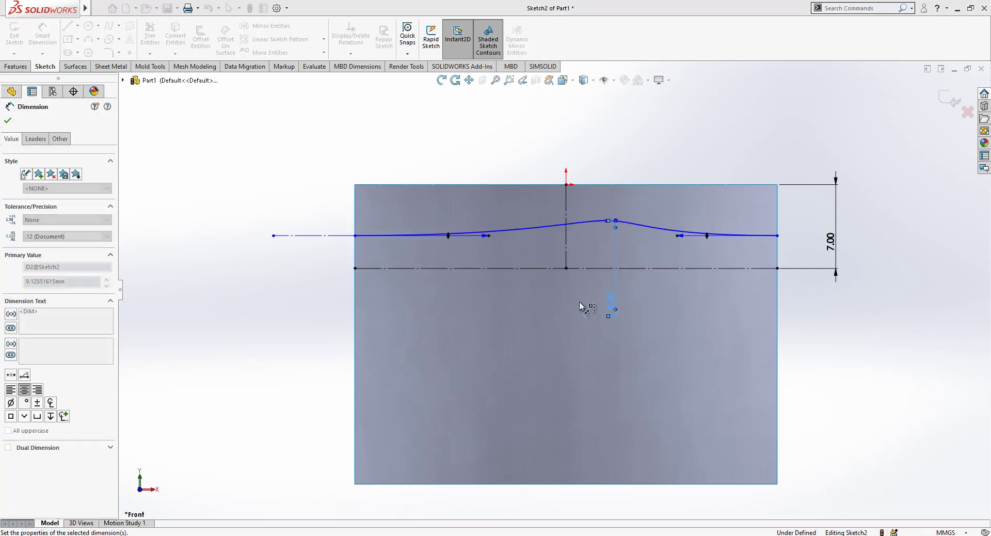
pyautogui.click(832, 350)
# Try a 4 mm doubled-distance dimension from the spline's right endpoint about the long horizontal construction line, and delete it
pyautogui.click(778, 236)
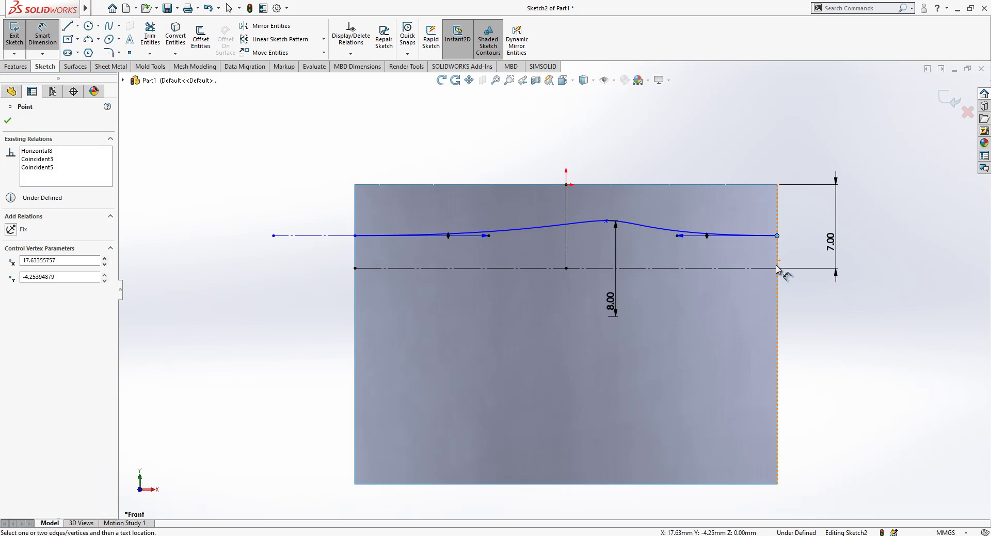
pyautogui.click(777, 266)
pyautogui.click(772, 268)
pyautogui.click(796, 303)
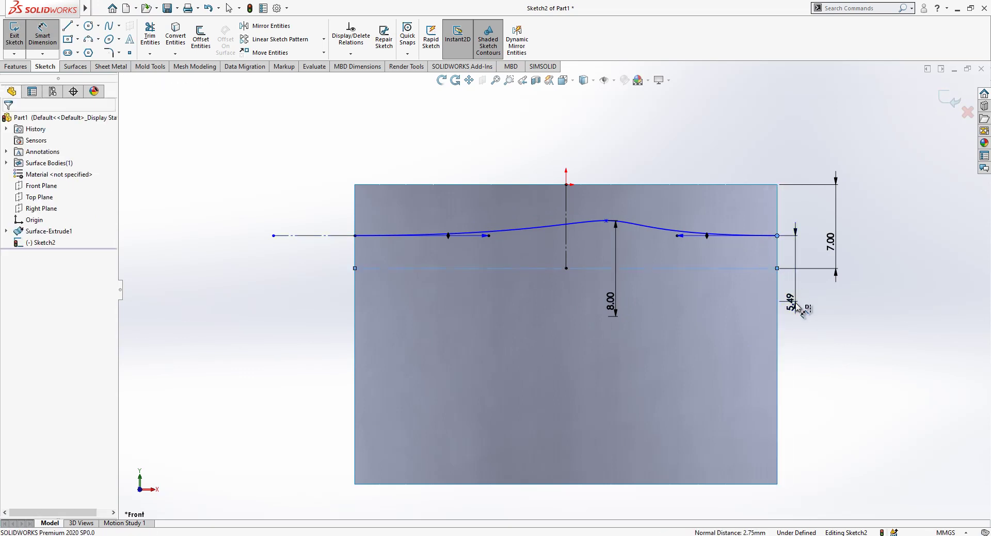
pyautogui.click(797, 306)
pyautogui.write('4.00mm')
pyautogui.press('Return')
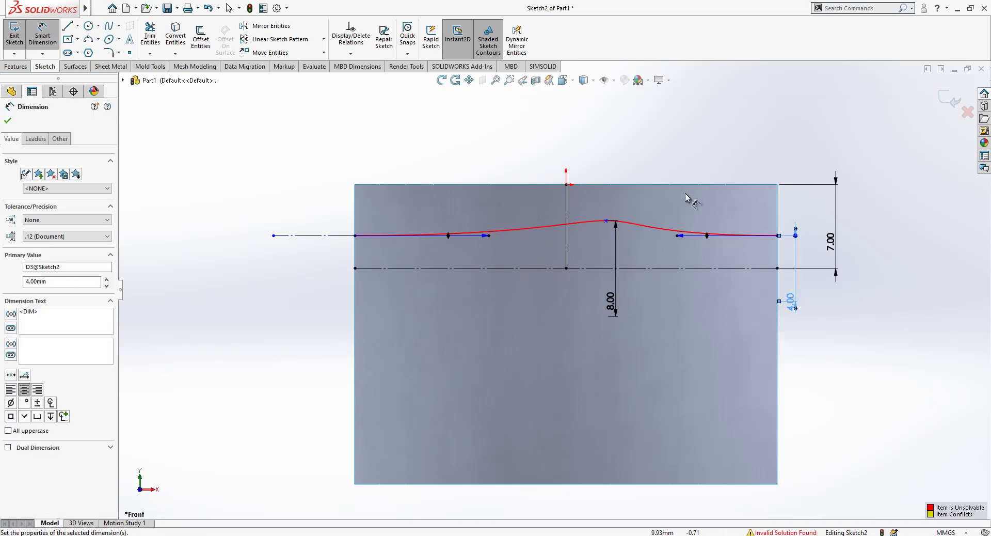
pyautogui.press('Escape')
pyautogui.click(799, 291)
pyautogui.press('Delete')
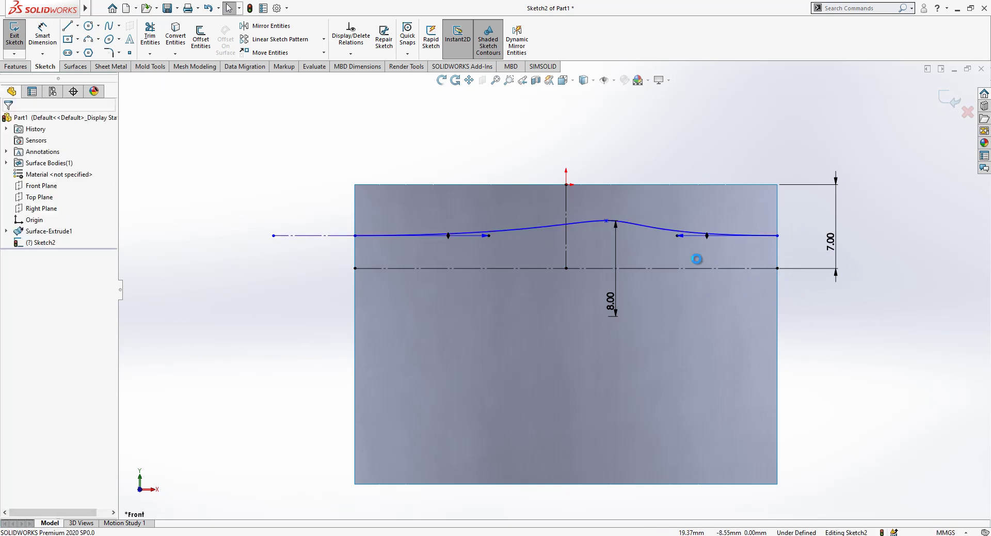
# Make the spline's middle point coincident with the vertical construction line
pyautogui.scroll(-2, 574, 218)
pyautogui.click(624, 231)
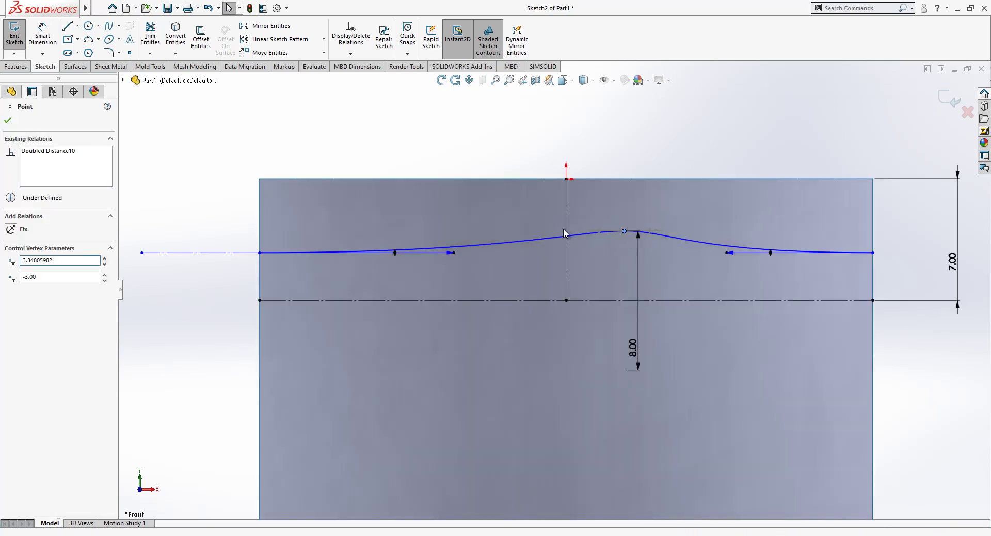
pyautogui.keyDown('ctrl'); pyautogui.click(566, 229); pyautogui.keyUp('ctrl')
pyautogui.click(34, 312)
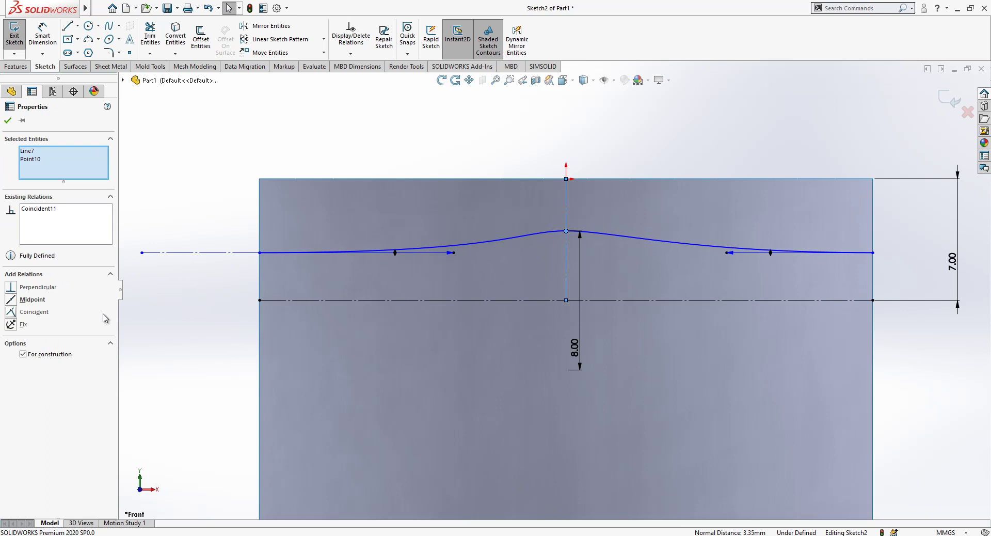
pyautogui.press('Escape')
# Dimension the tangent handles at the spline's left and right ends to 15 mm each
pyautogui.click(524, 238)
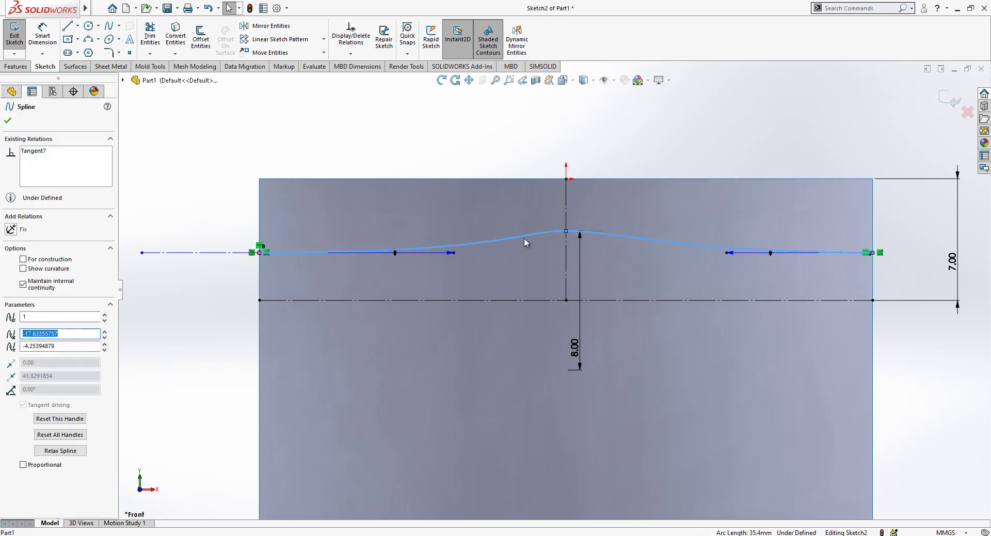
pyautogui.press('Escape')
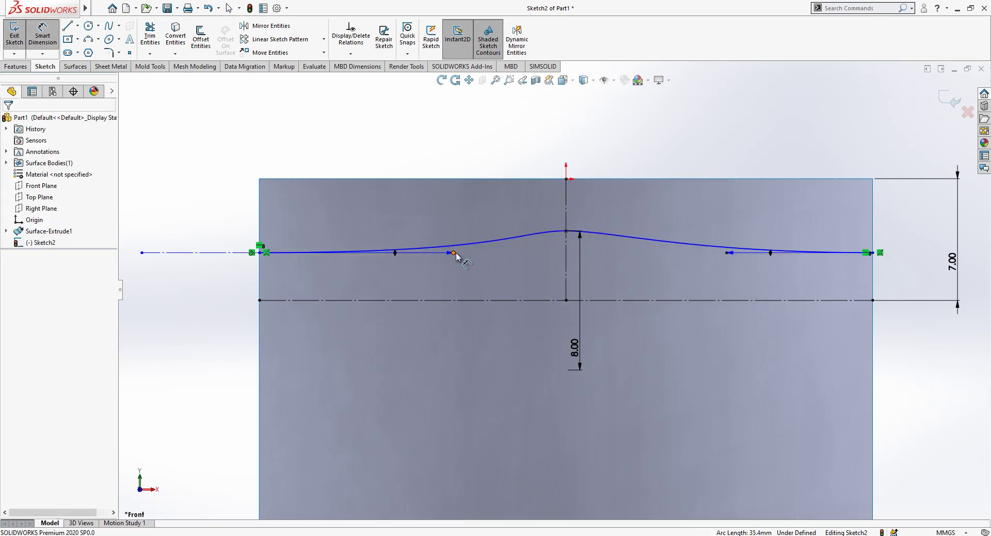
pyautogui.click(454, 252)
pyautogui.click(465, 137)
pyautogui.press('Return')
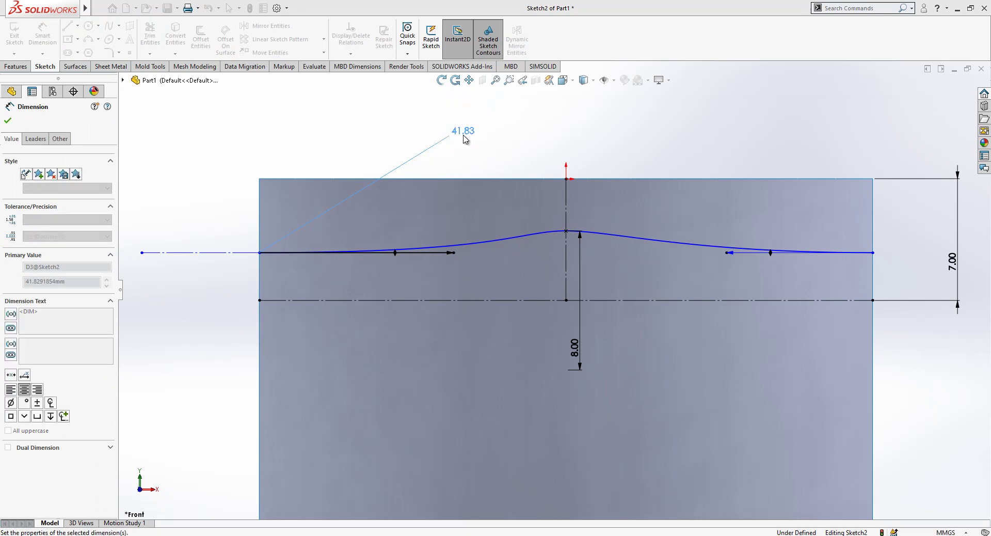
pyautogui.click(738, 248)
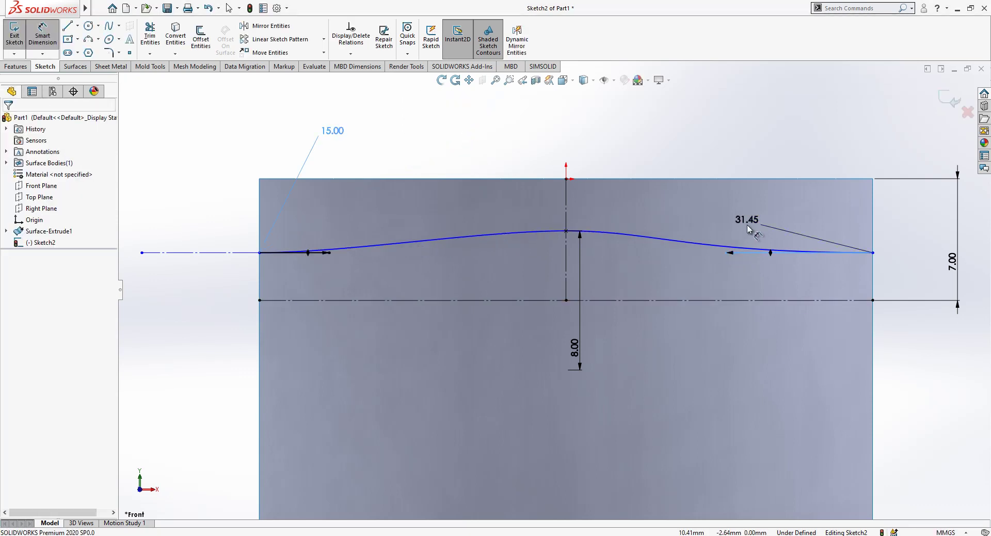
pyautogui.click(748, 224)
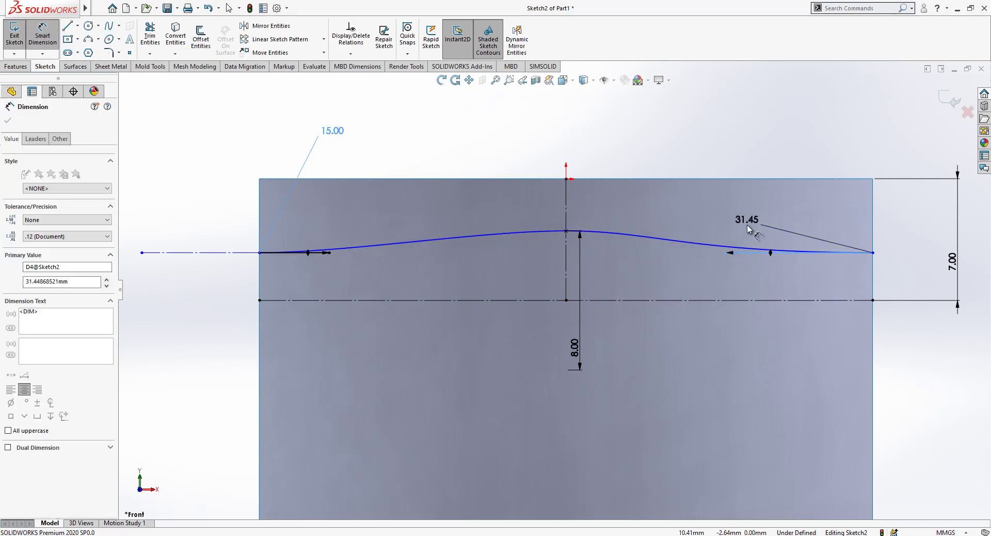
pyautogui.press('Escape')
# Try to make the spline's middle tangent handle parallel to the long horizontal construction line
pyautogui.click(620, 235)
pyautogui.click(659, 231)
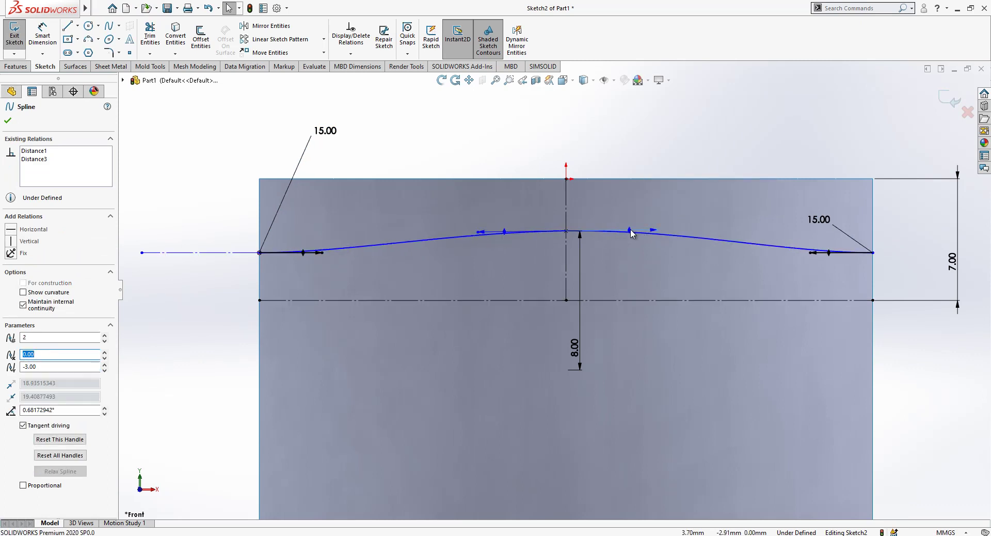
pyautogui.keyDown('ctrl'); pyautogui.click(636, 300); pyautogui.keyUp('ctrl')
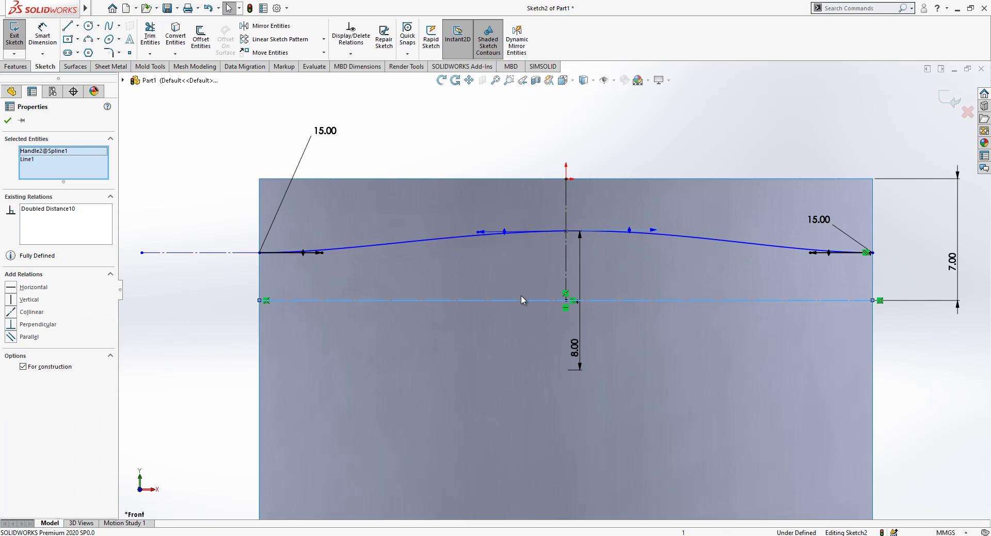
pyautogui.click(29, 336)
pyautogui.hotkey('ctrl', 'z')
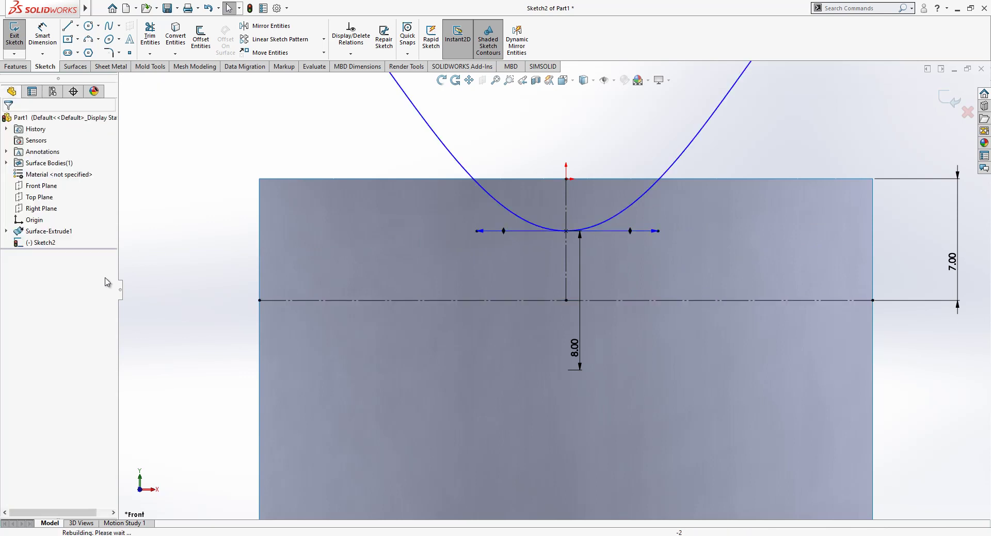
pyautogui.press('Escape')
pyautogui.moveTo(633, 235); pyautogui.dragTo(634, 235)
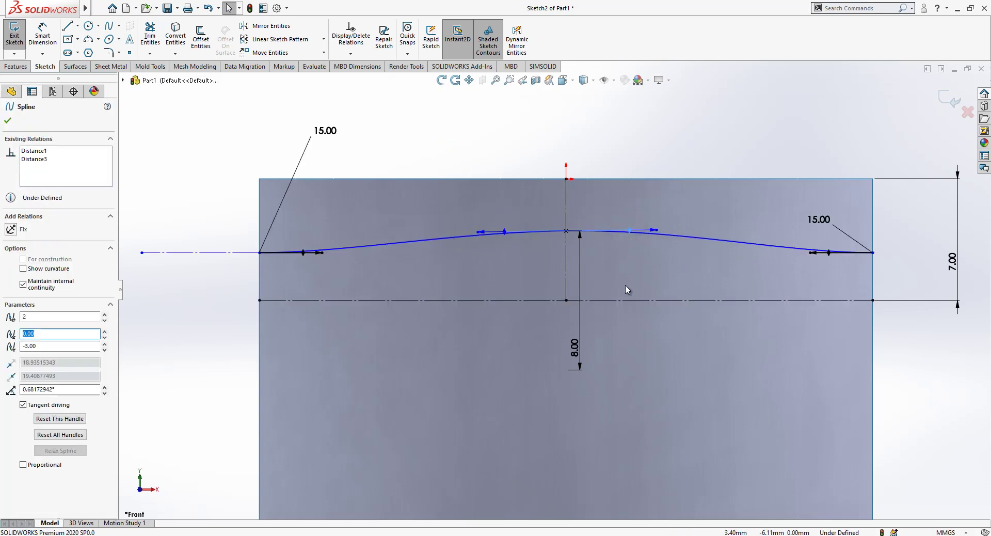
pyautogui.keyDown('ctrl'); pyautogui.click(627, 301); pyautogui.keyUp('ctrl')
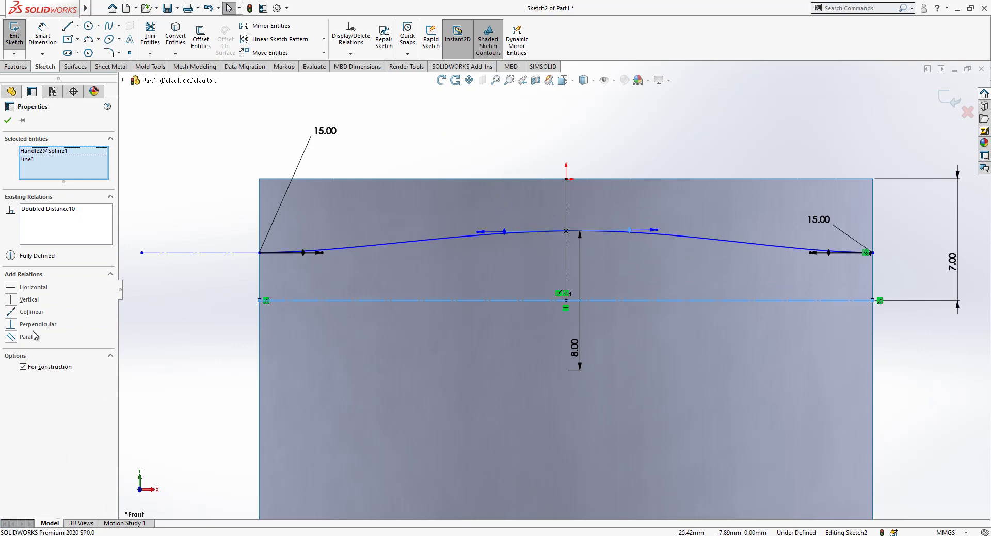
pyautogui.click(29, 336)
pyautogui.press('Escape')
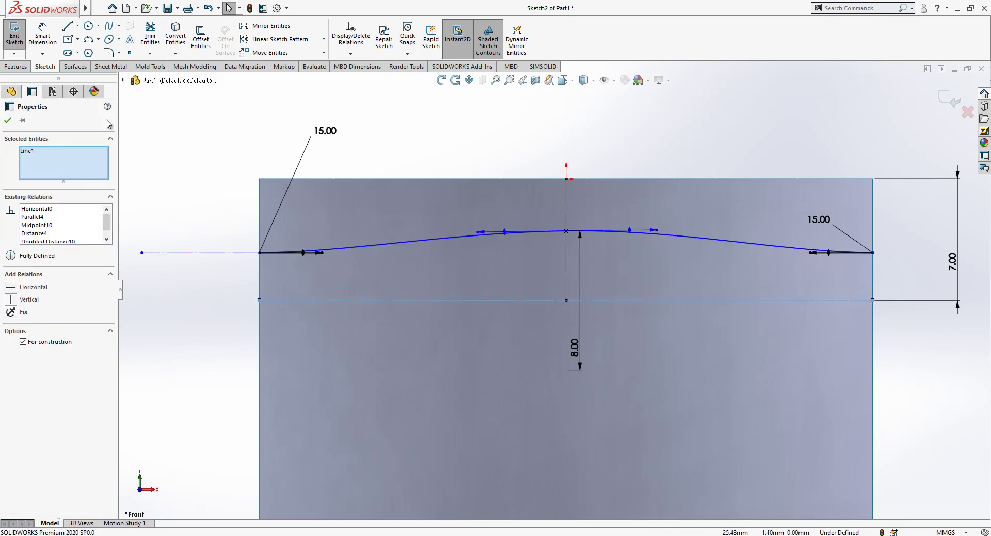
# Set the angle between the spline's middle tangent handle and the long horizontal construction line to 0°
pyautogui.click(41, 35)
pyautogui.click(630, 230)
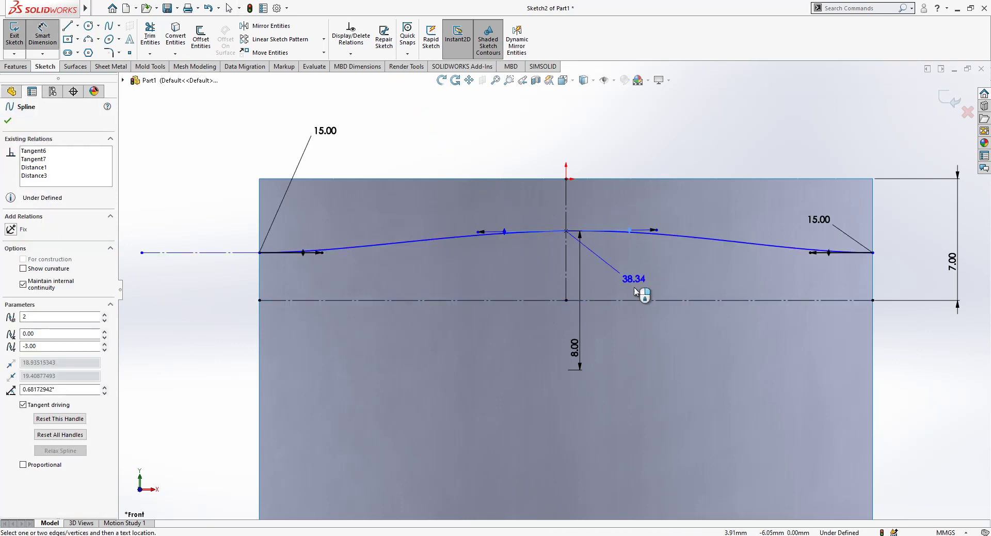
pyautogui.click(636, 301)
pyautogui.click(648, 296)
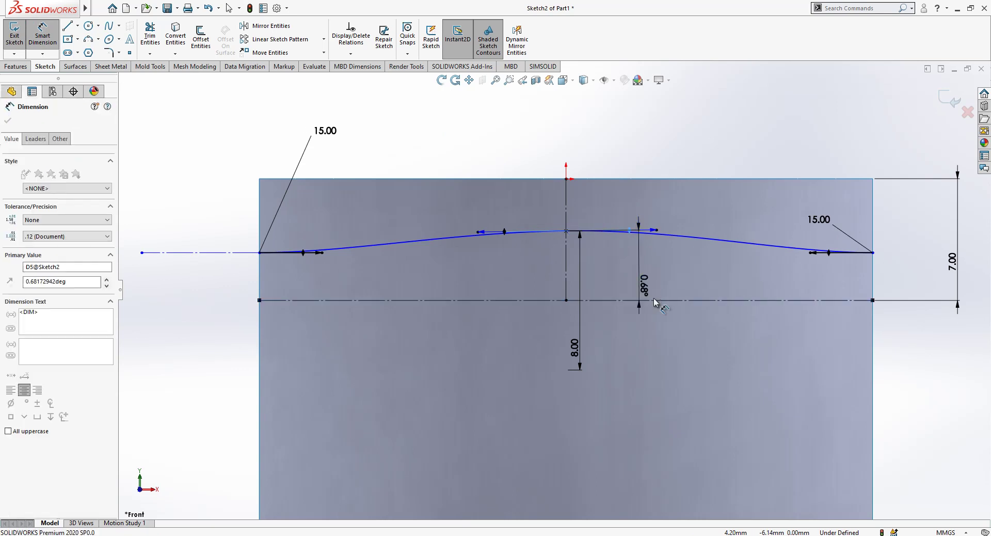
pyautogui.write('0')
pyautogui.press('Return')
pyautogui.click(666, 163)
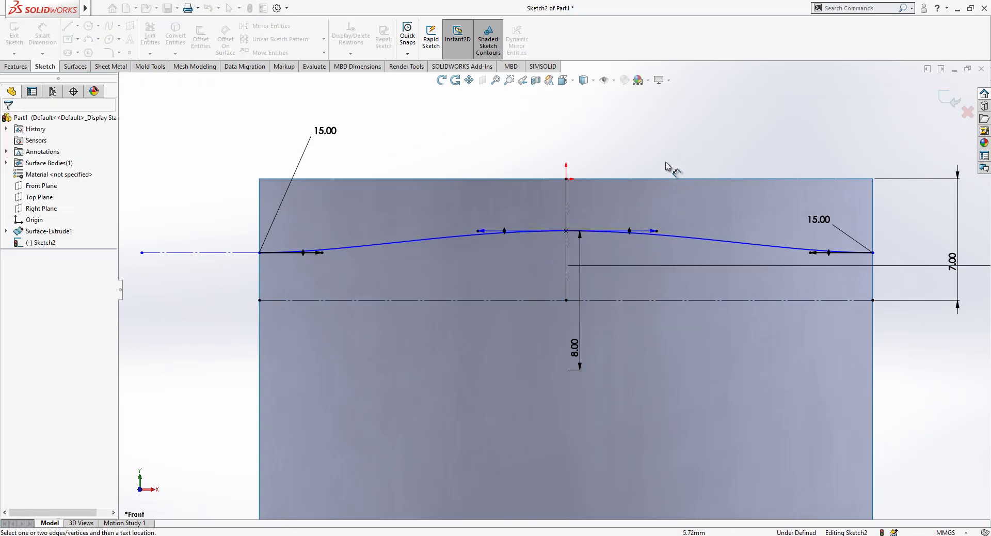
# Dimension the spline's middle tangent handle to 20 mm
pyautogui.click(656, 231)
pyautogui.click(599, 148)
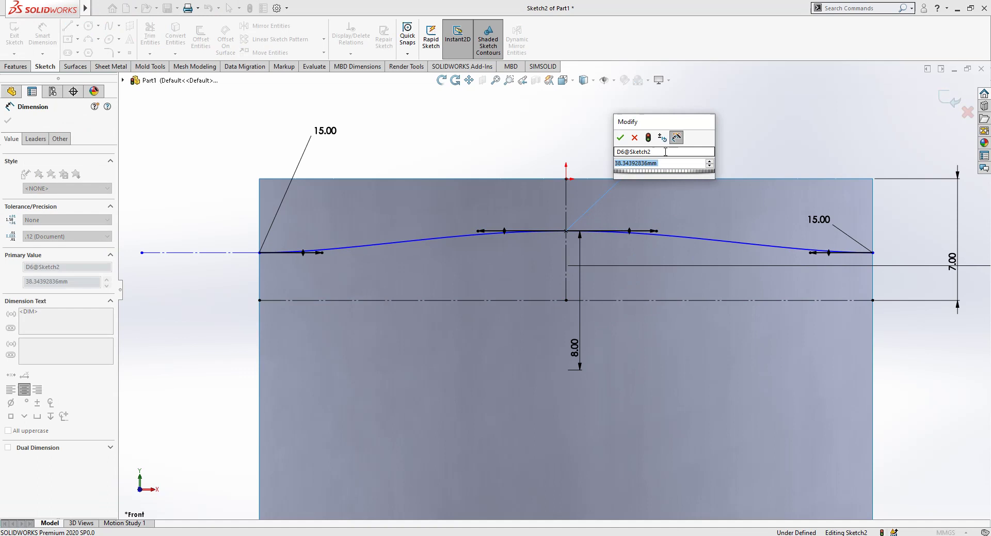
pyautogui.write('20')
pyautogui.press('Return')
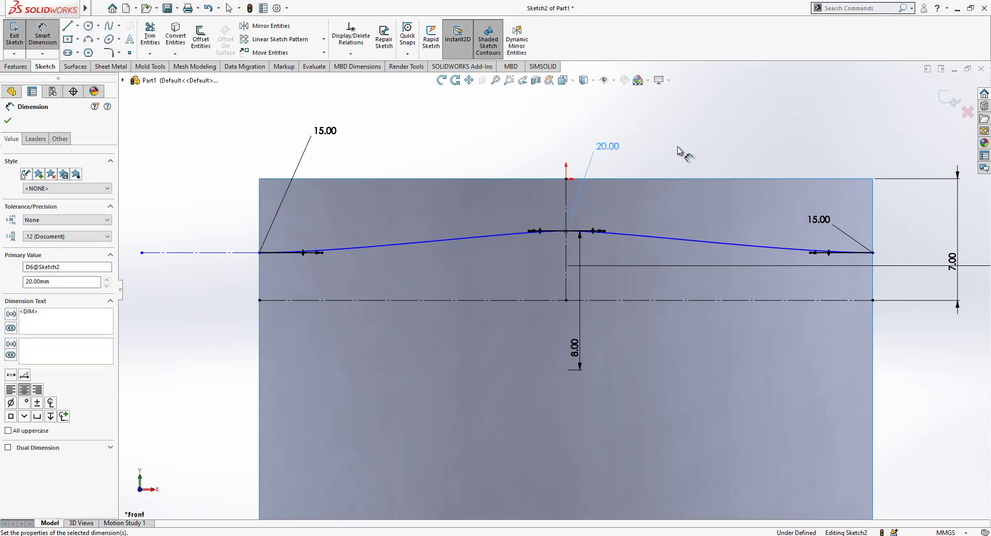
pyautogui.press('Escape')
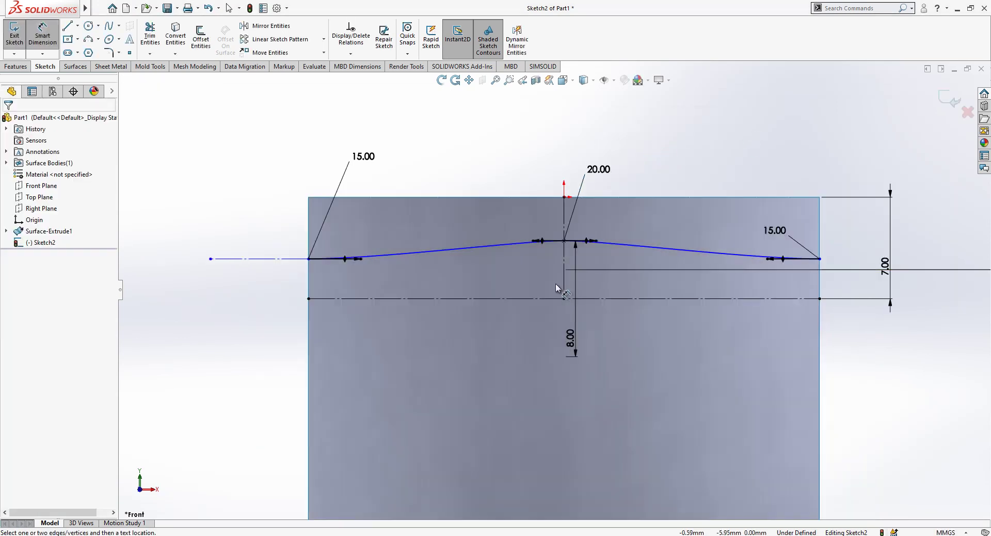
pyautogui.scroll(1, 684, 279)
pyautogui.press('Escape')
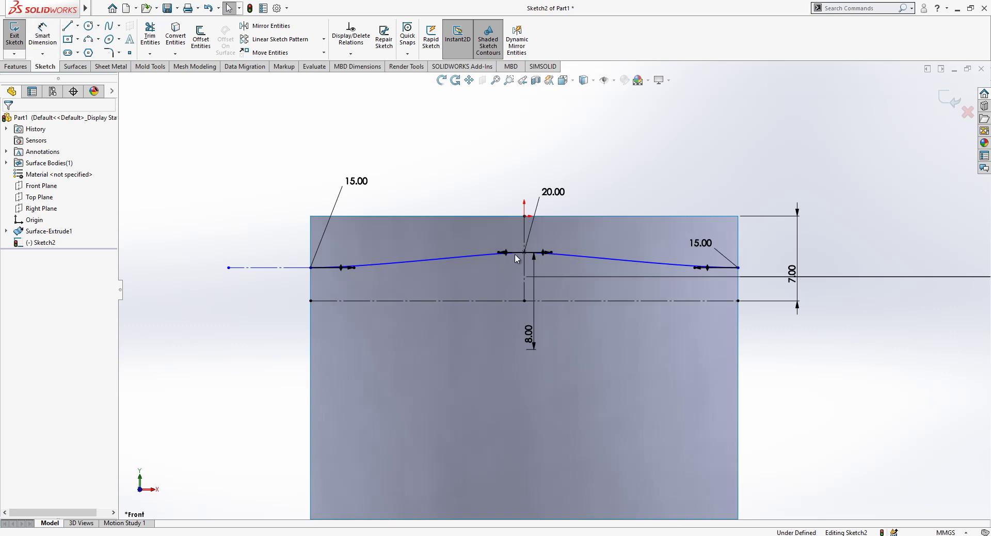
pyautogui.click(525, 252)
pyautogui.press('Escape')
pyautogui.click(353, 269)
pyautogui.press('Escape')
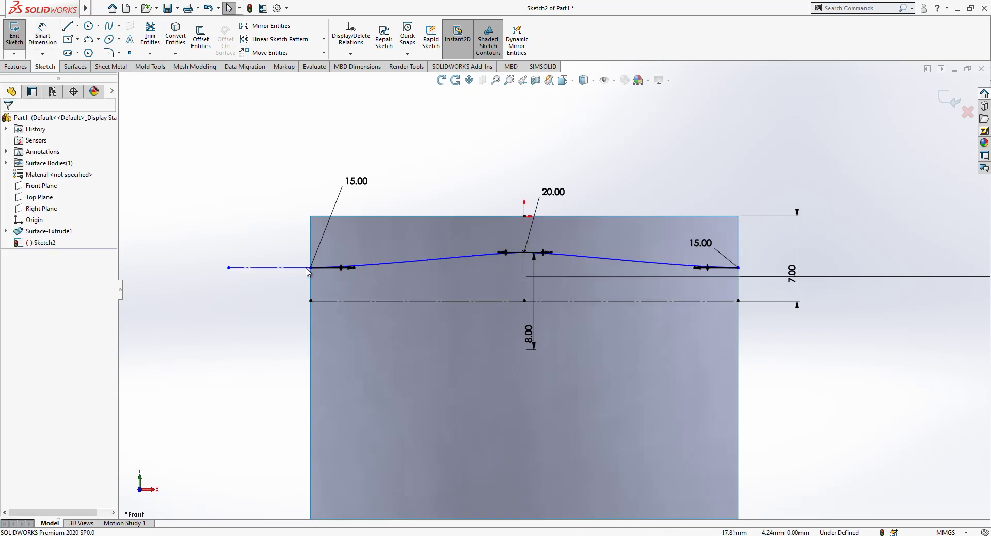
# Dimension the spline's left endpoint about the long horizontal construction line with a doubled distance of 4 mm
pyautogui.moveTo(308, 272); pyautogui.dragTo(289, 279)
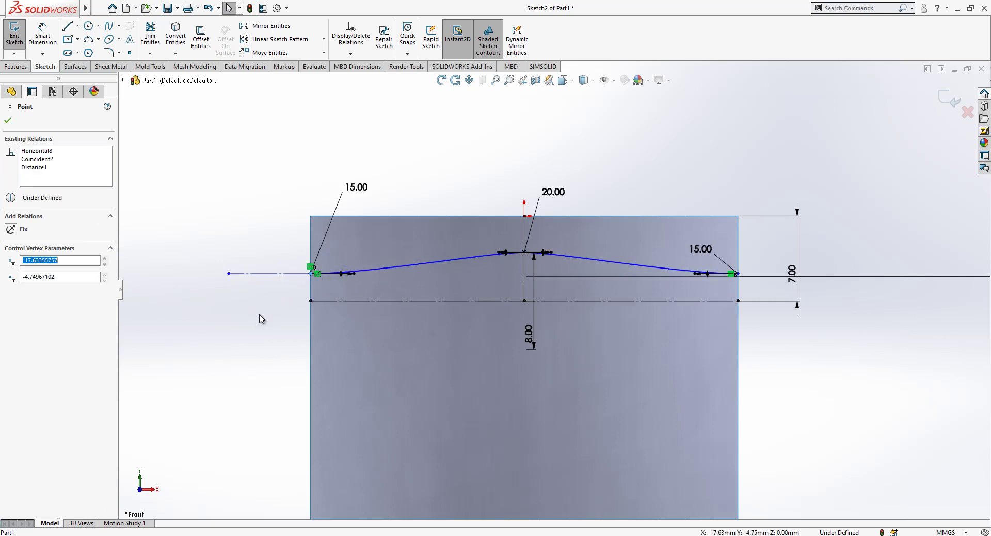
pyautogui.press('Escape')
pyautogui.moveTo(281, 350); pyautogui.dragTo(289, 323, button='right')
pyautogui.click(345, 300)
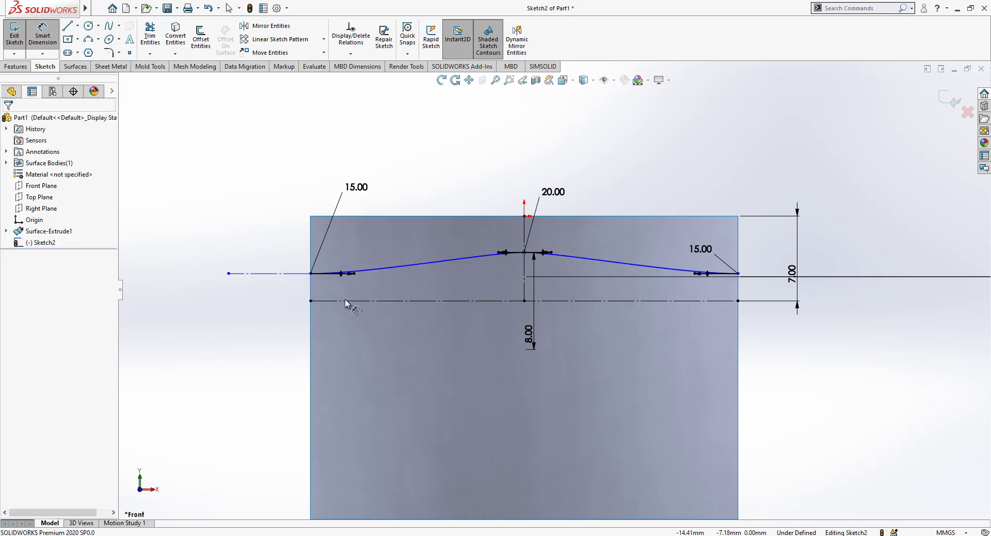
pyautogui.click(311, 273)
pyautogui.click(274, 320)
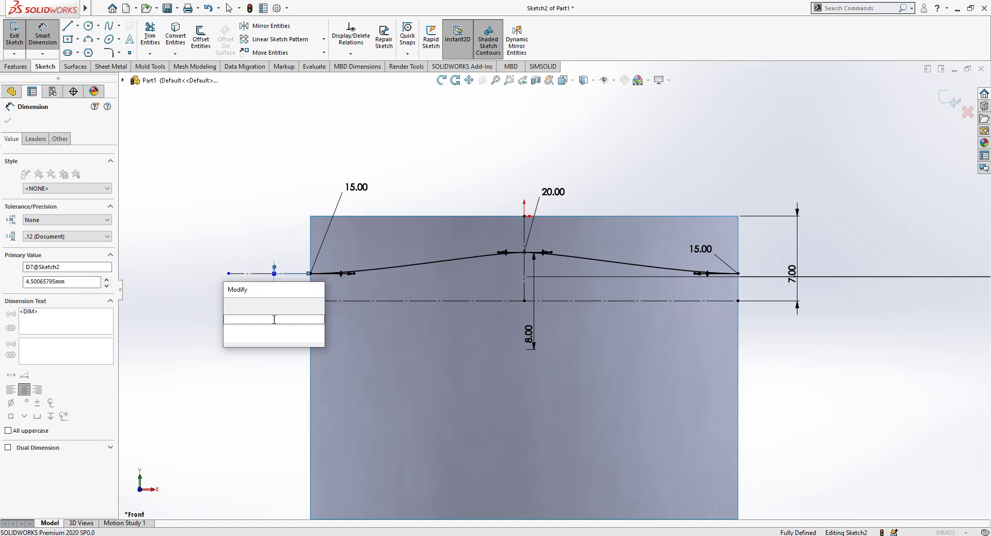
pyautogui.write('4')
pyautogui.press('Return')
pyautogui.press('Escape')
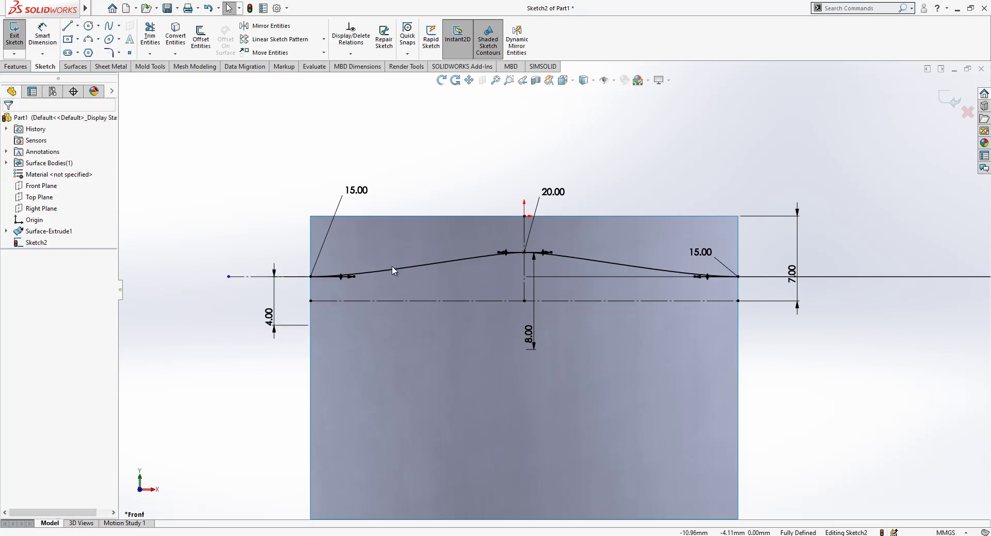
# Mirror the spline about the long horizontal construction line, keeping the original
pyautogui.click(399, 272)
pyautogui.press('Escape')
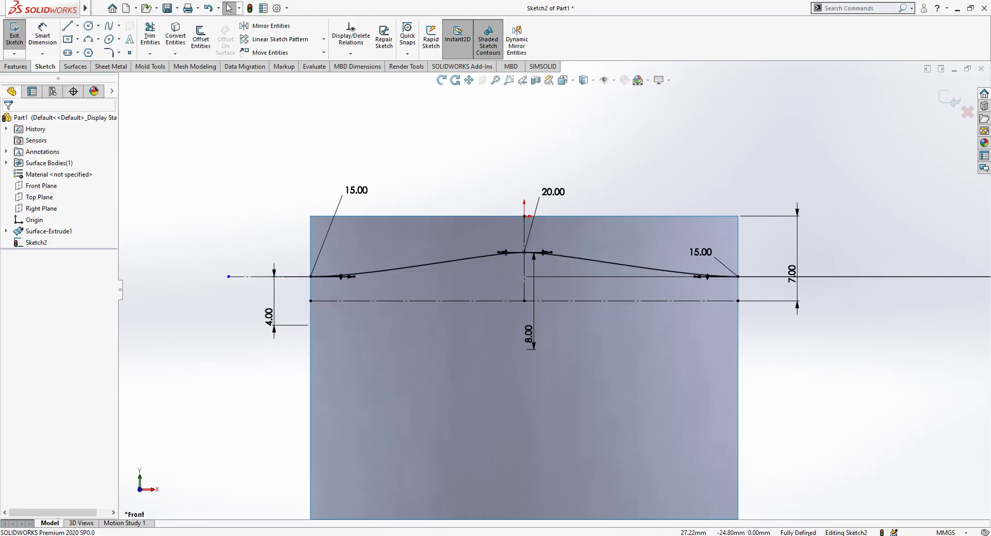
pyautogui.click(301, 29)
pyautogui.click(432, 263)
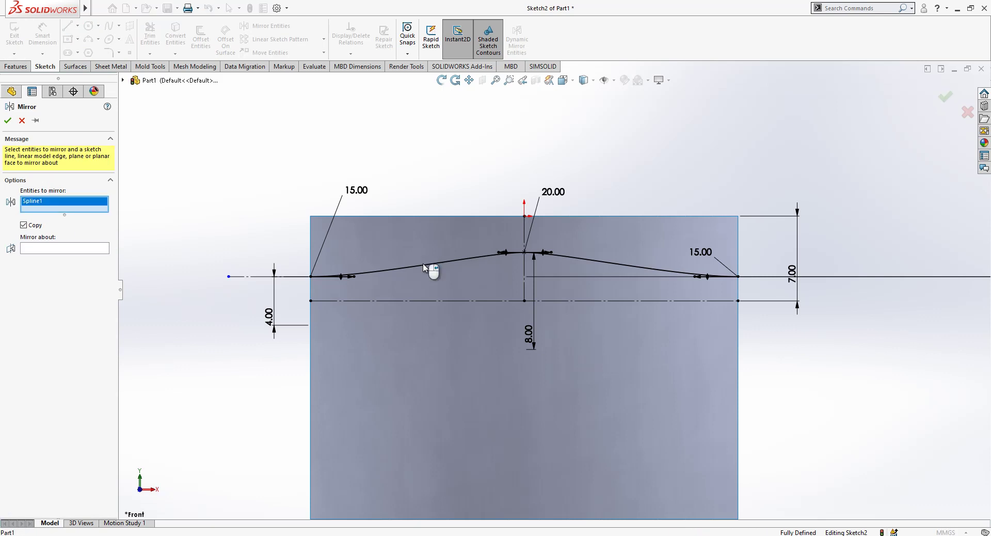
pyautogui.click(461, 302)
pyautogui.click(7, 120)
pyautogui.scroll(1, 596, 320)
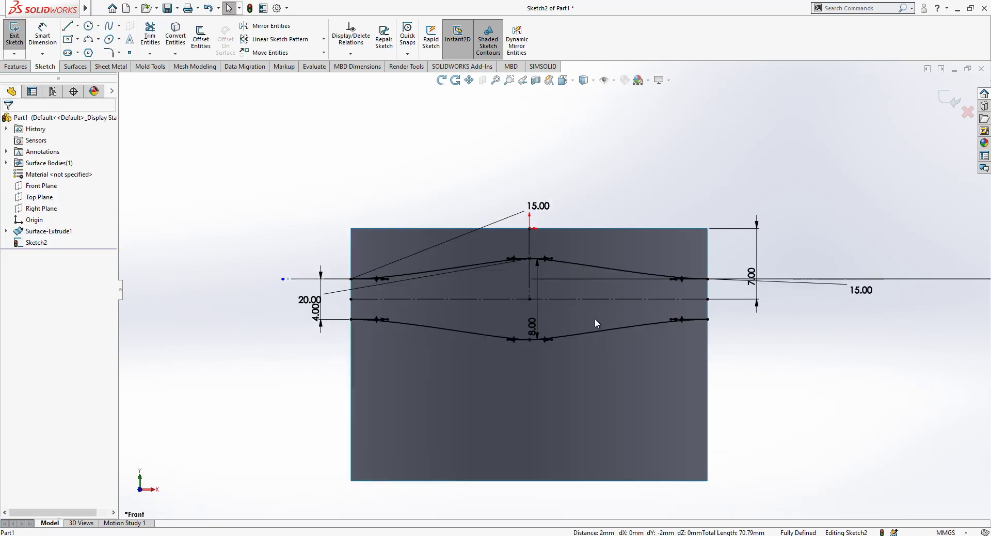
# Sketch a horizontal construction line about 35 mm long across the full surface width, below the mirrored spline
pyautogui.scroll(-1, 757, 349)
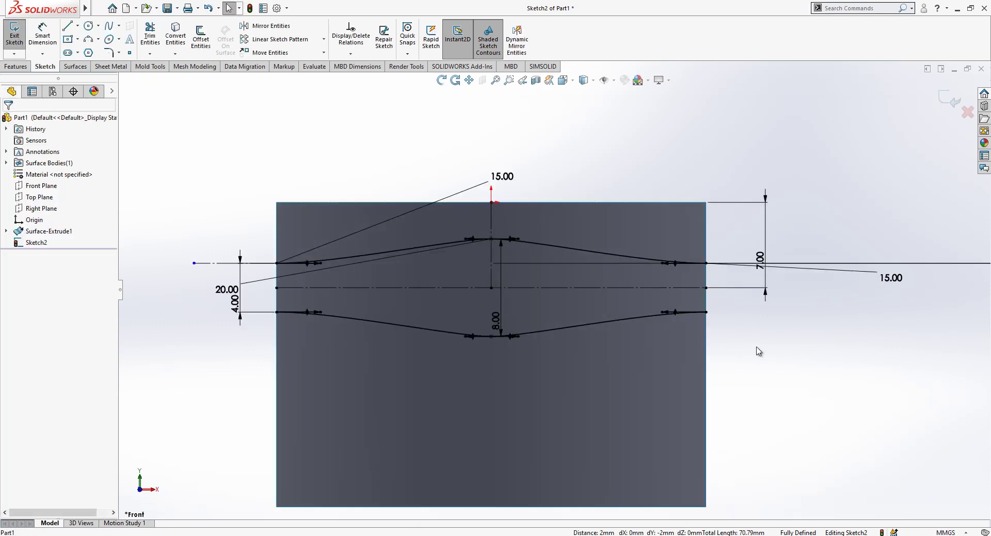
pyautogui.click(277, 354)
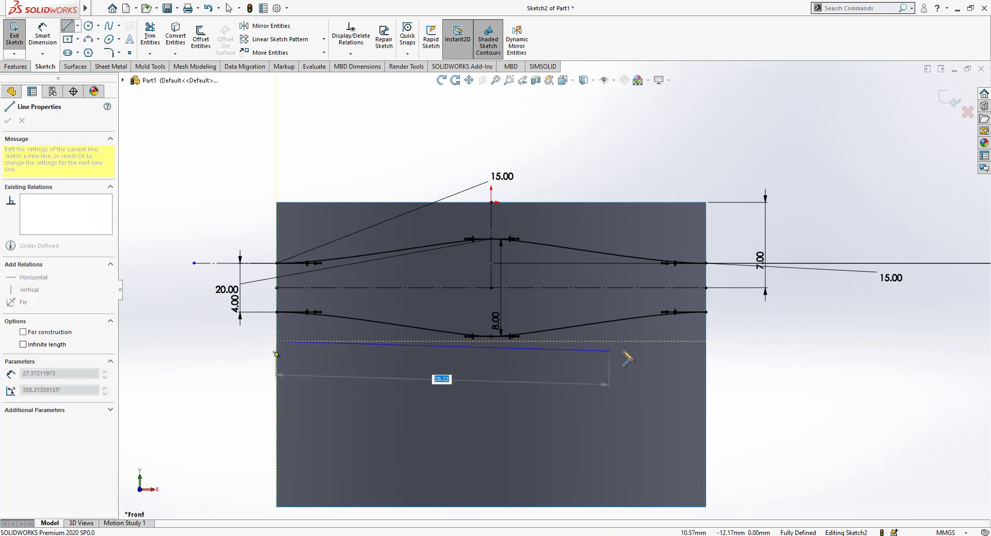
pyautogui.click(706, 342)
pyautogui.press('Escape')
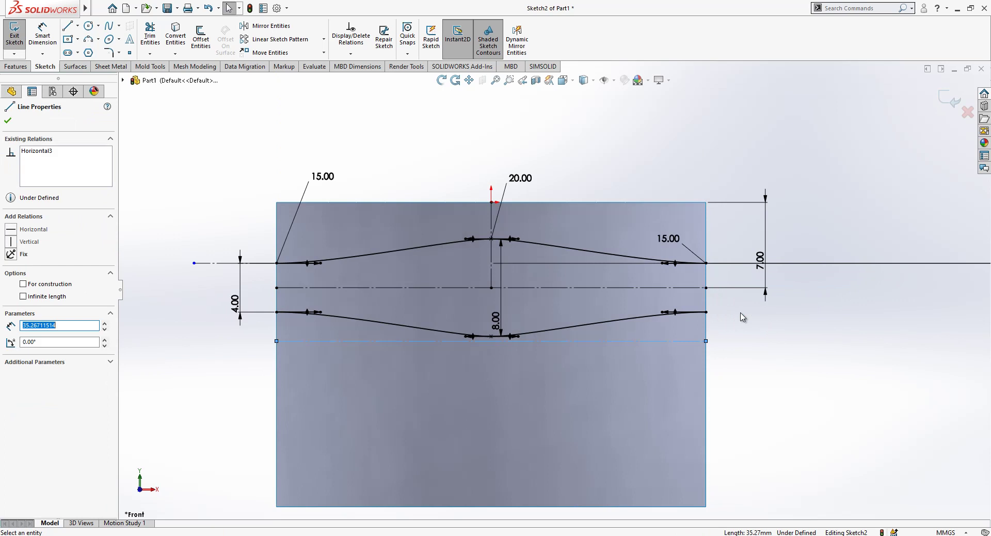
# Dimension the distance between the two long horizontal construction lines to 6 mm
pyautogui.moveTo(741, 312); pyautogui.dragTo(737, 291, button='right')
pyautogui.click(680, 341)
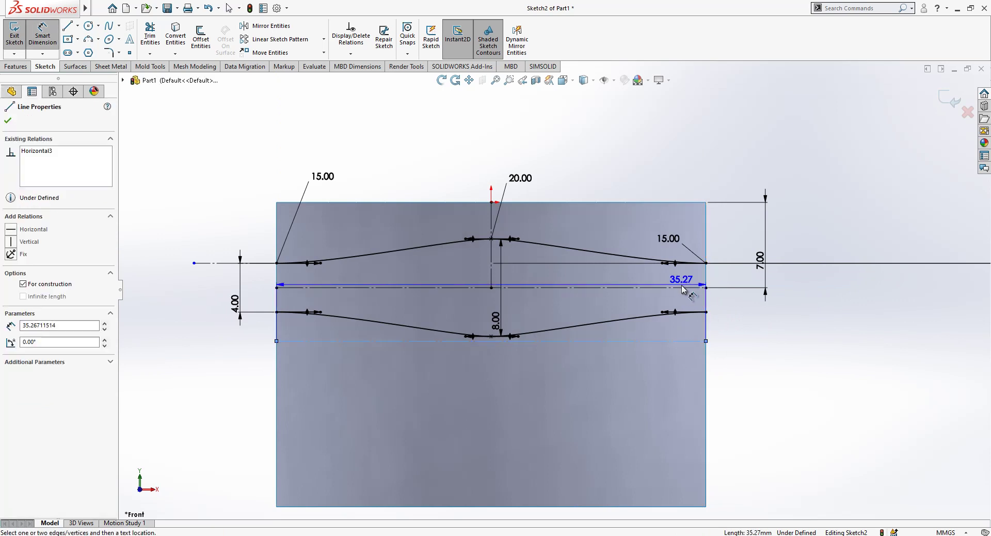
pyautogui.click(692, 341)
pyautogui.click(742, 318)
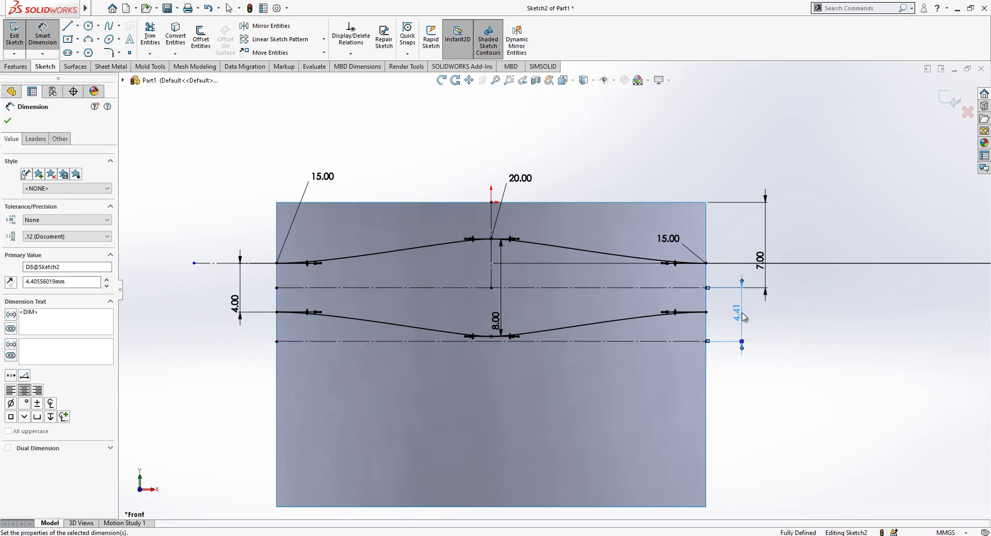
pyautogui.write('6')
pyautogui.press('Return')
pyautogui.press('Escape')
# Mirror the lower spline about the lower horizontal construction line, keeping the original, and exit the sketch
pyautogui.click(256, 27)
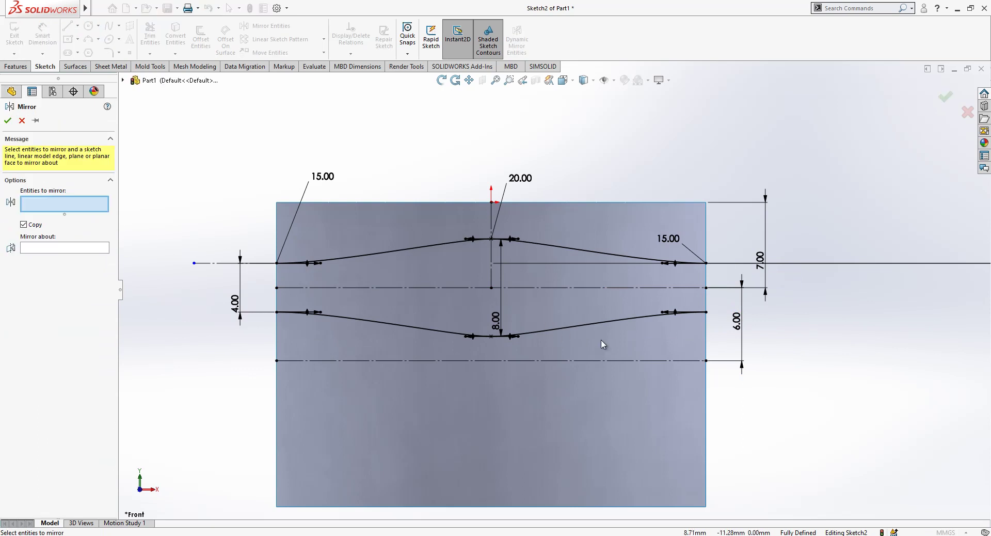
pyautogui.click(610, 323)
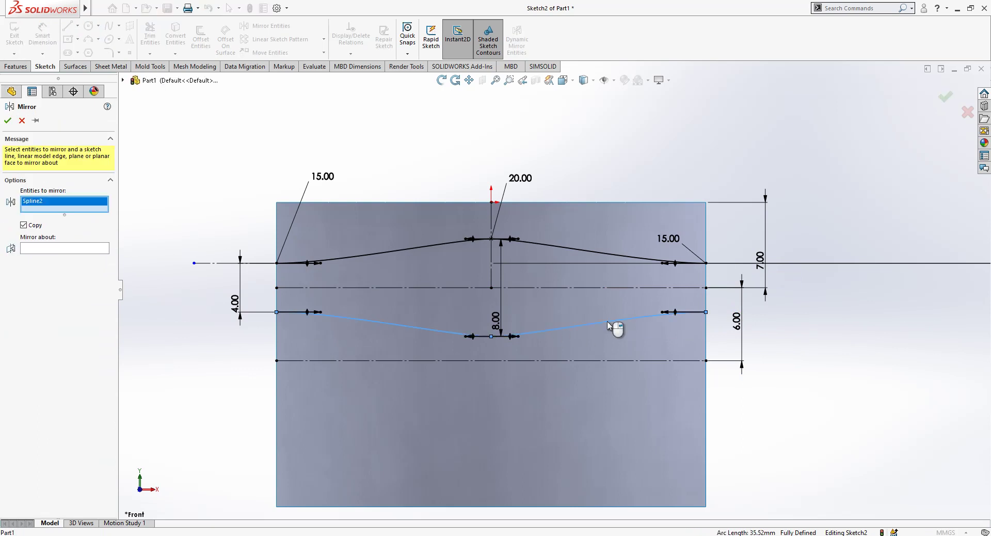
pyautogui.click(433, 361)
pyautogui.click(8, 121)
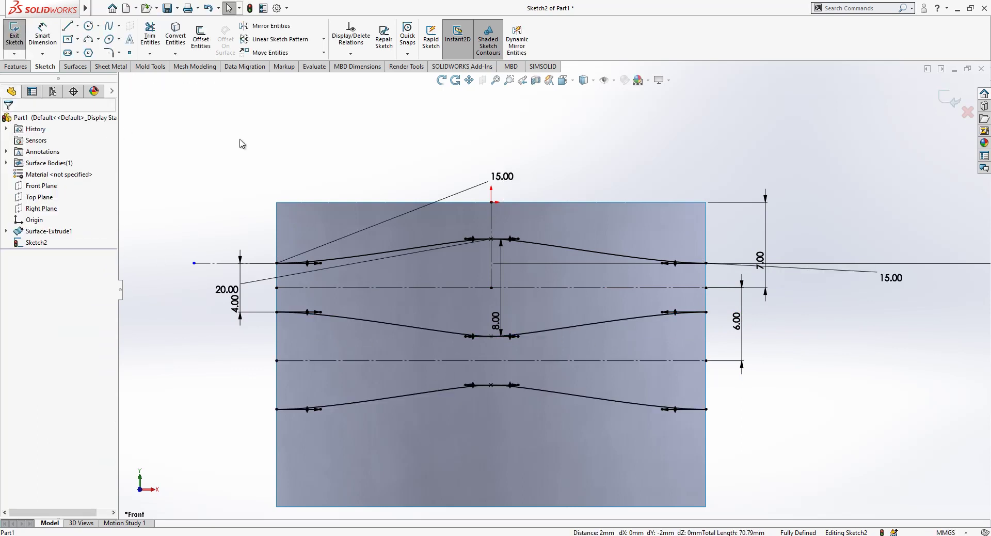
pyautogui.press('f')
pyautogui.click(941, 102)
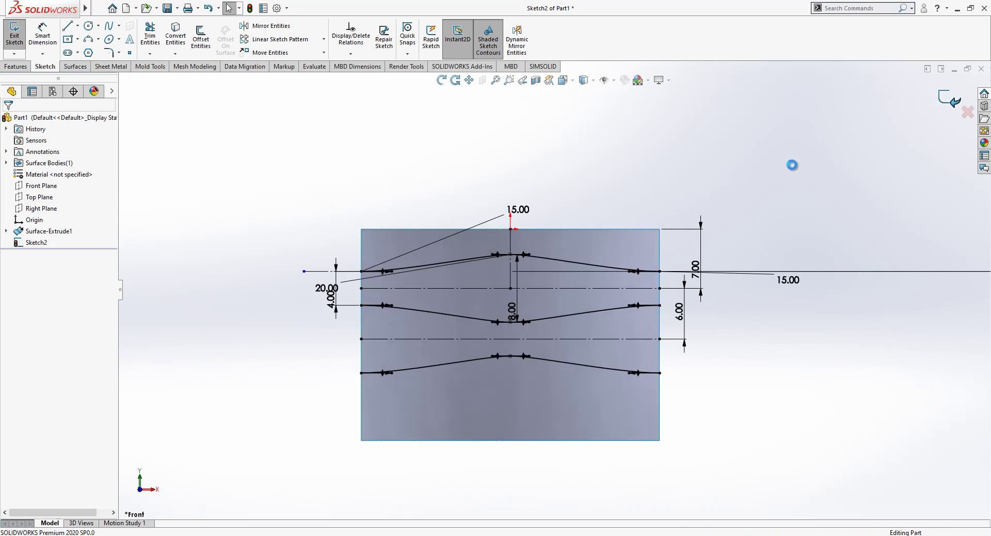
# Split the curved surface face with a projection Split Line from Sketch2
pyautogui.moveTo(719, 188)
pyautogui.mouseDown(button='middle')
pyautogui.moveTo(635, 225)
pyautogui.moveTo(626, 247)
pyautogui.mouseUp(button='middle')
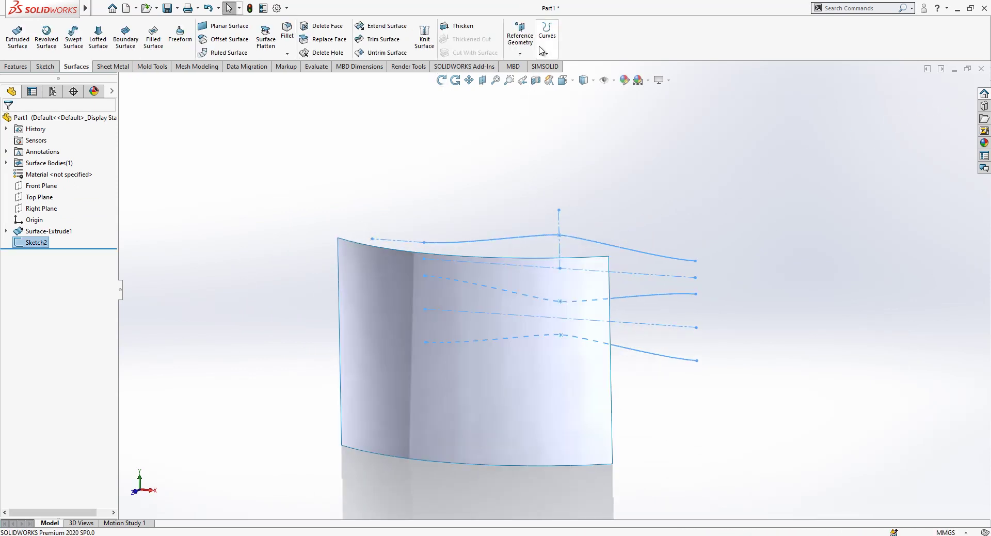
pyautogui.click(547, 53)
pyautogui.click(561, 66)
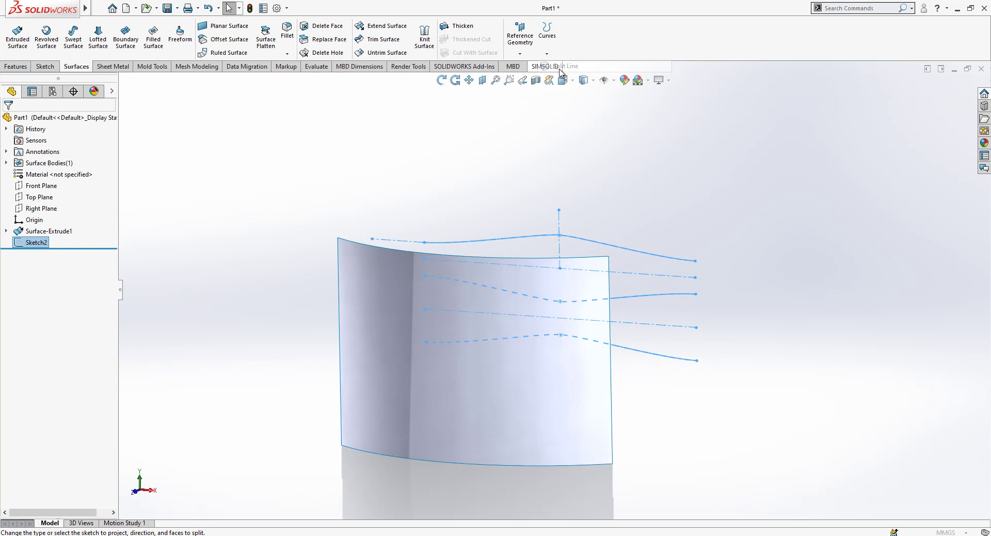
pyautogui.click(394, 295)
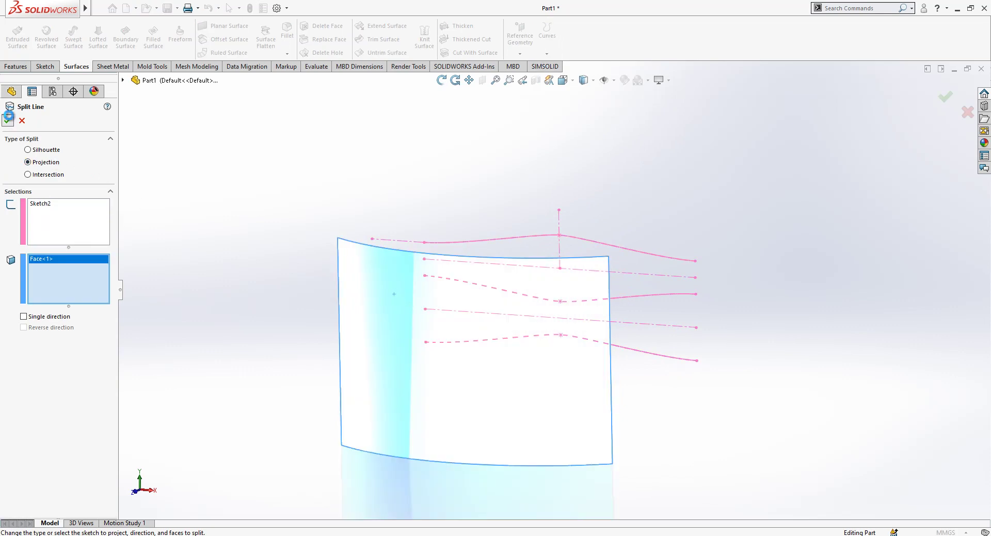
pyautogui.click(7, 118)
# Show Sketch1 of the extruded surface so its circle and radial construction lines can be referenced
pyautogui.moveTo(261, 230); pyautogui.dragTo(500, 294, button='middle')
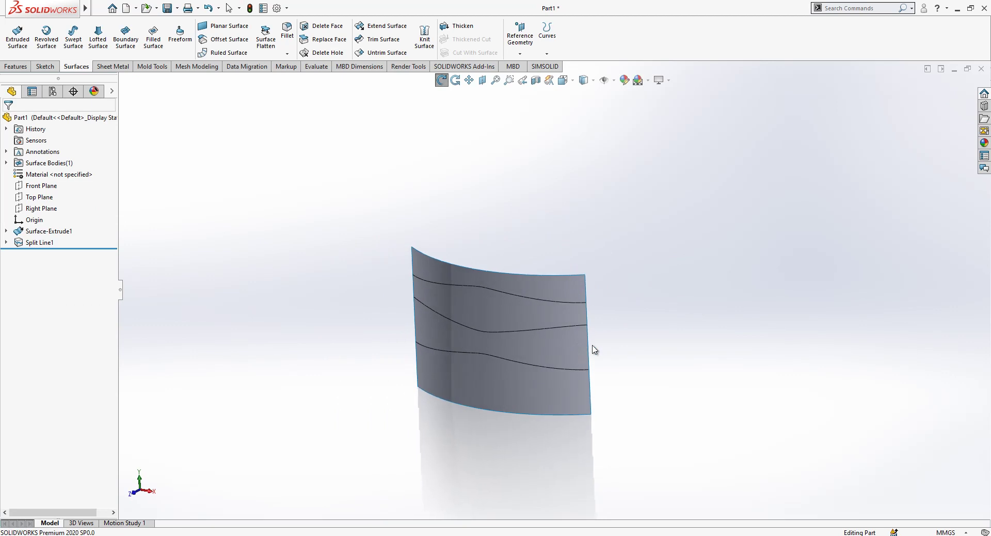
pyautogui.scroll(-2, 593, 345)
pyautogui.scroll(1, 508, 347)
pyautogui.moveTo(508, 347); pyautogui.dragTo(502, 328, button='middle')
pyautogui.scroll(-1, 580, 304)
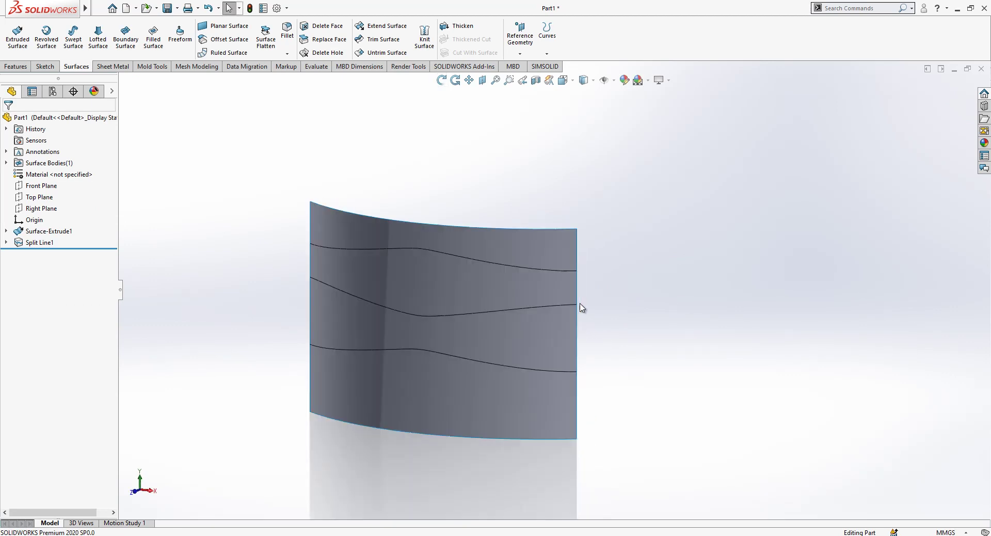
pyautogui.click(6, 231)
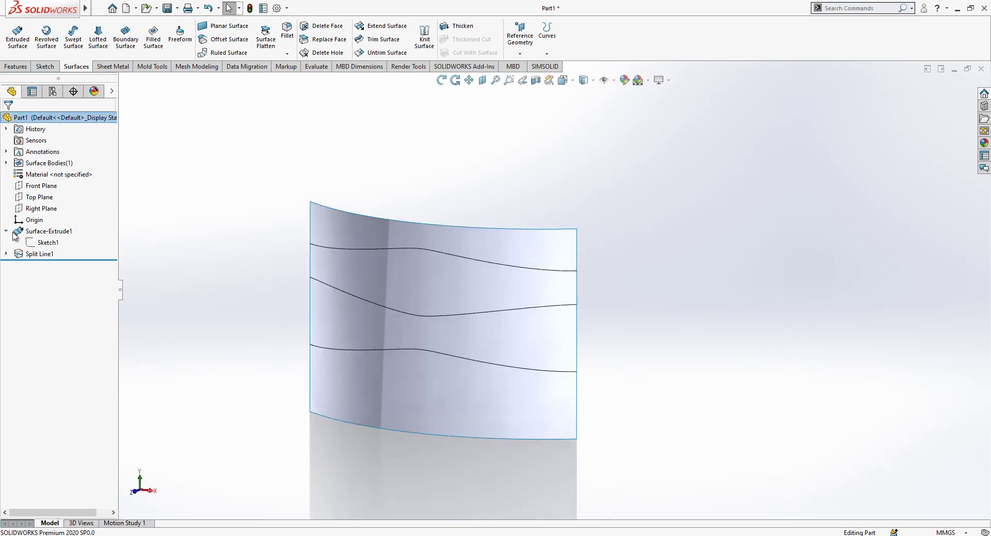
pyautogui.click(46, 243)
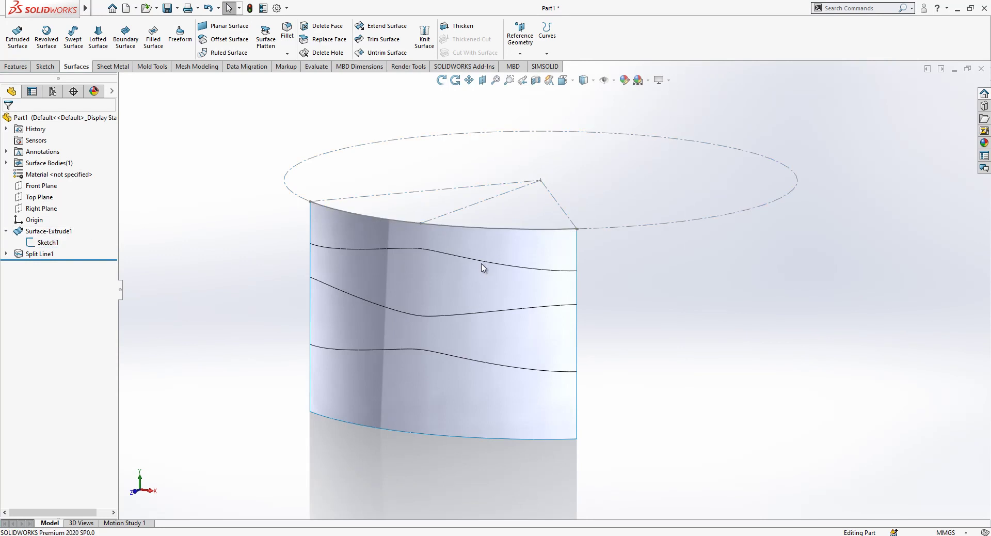
# Create a reference plane perpendicular to the Top Plane through the left radial construction line of Sketch1
pyautogui.moveTo(483, 268); pyautogui.dragTo(478, 283, button='middle')
pyautogui.scroll(2, 478, 283)
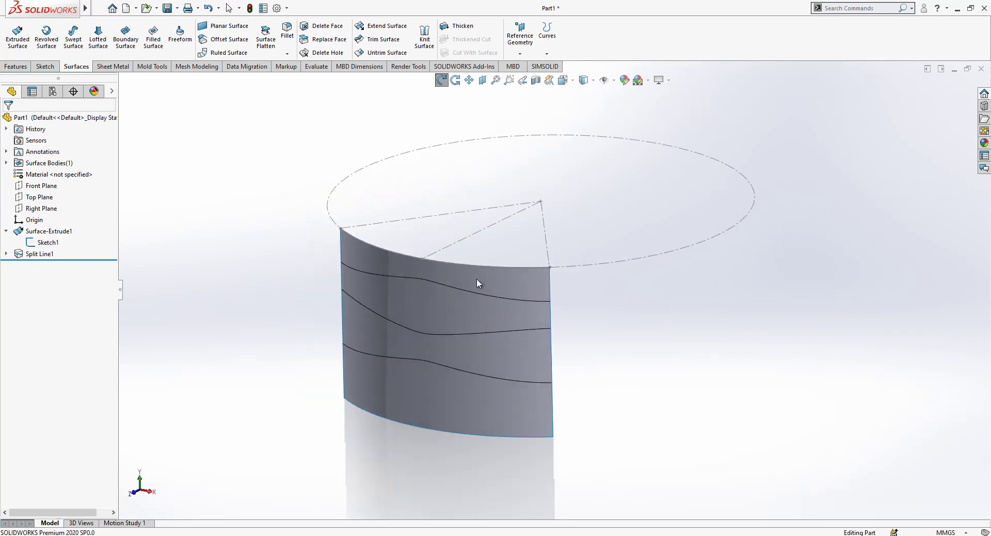
pyautogui.click(29, 200)
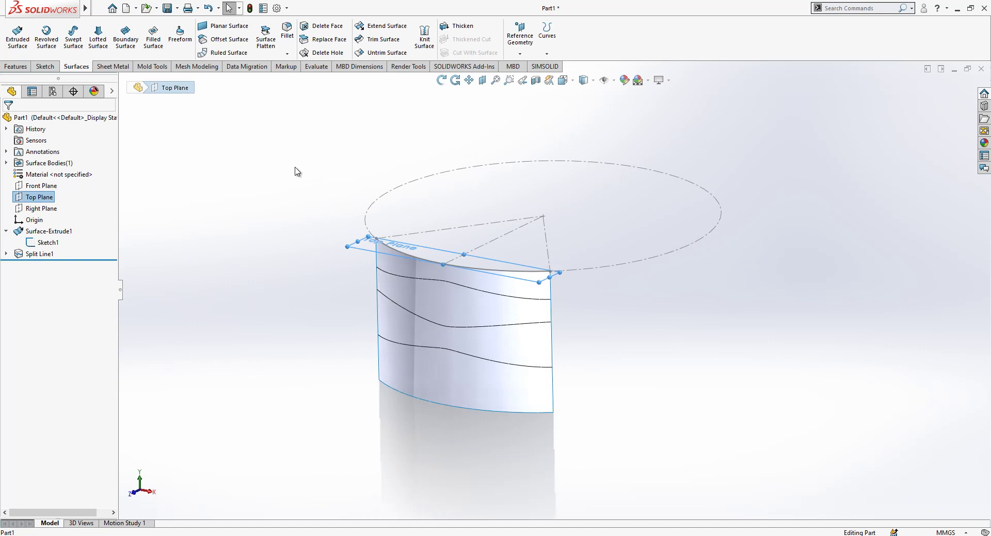
pyautogui.click(520, 35)
pyautogui.click(531, 67)
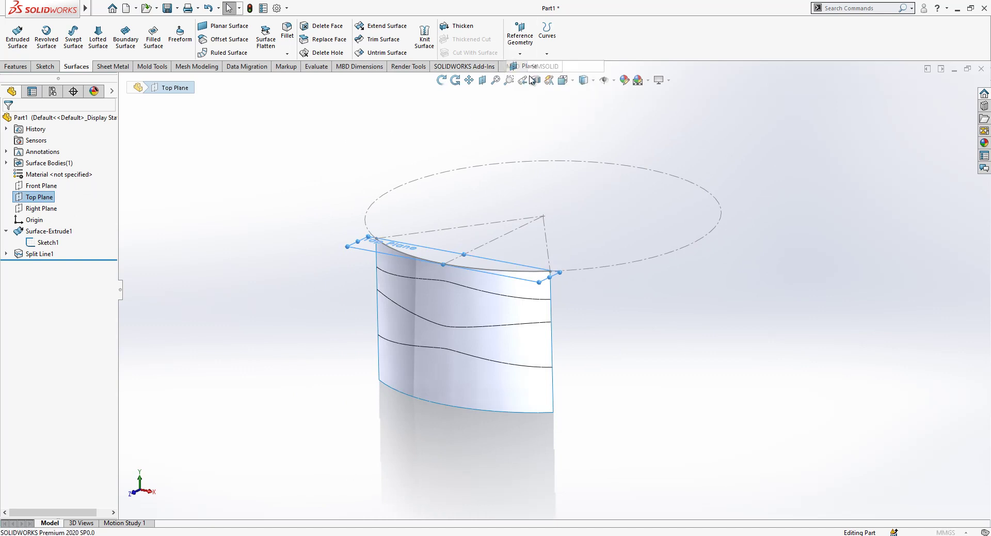
pyautogui.click(450, 228)
pyautogui.click(9, 123)
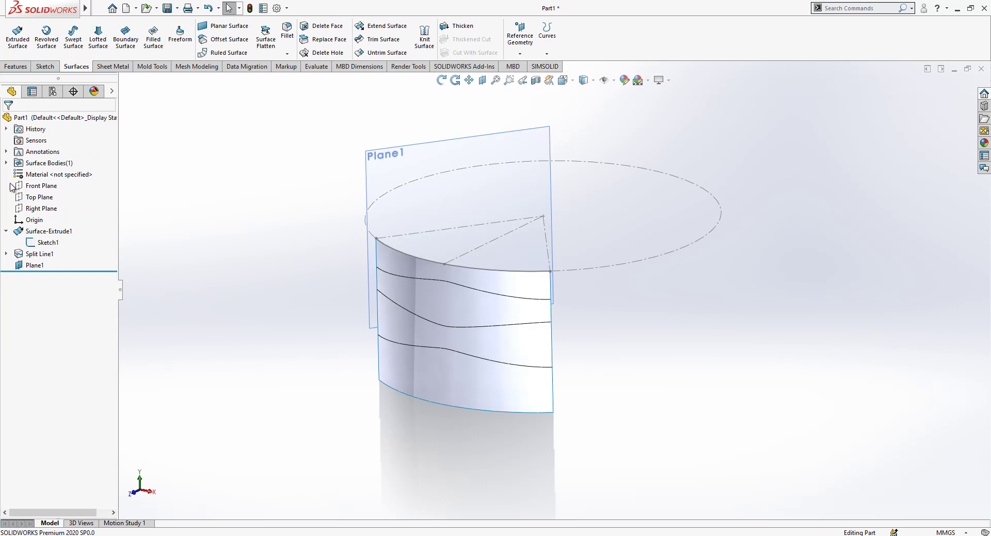
# Show the Right Plane and create a reference plane perpendicular to the Top Plane through the right radial line of Sketch1
pyautogui.click(35, 208)
pyautogui.click(58, 190)
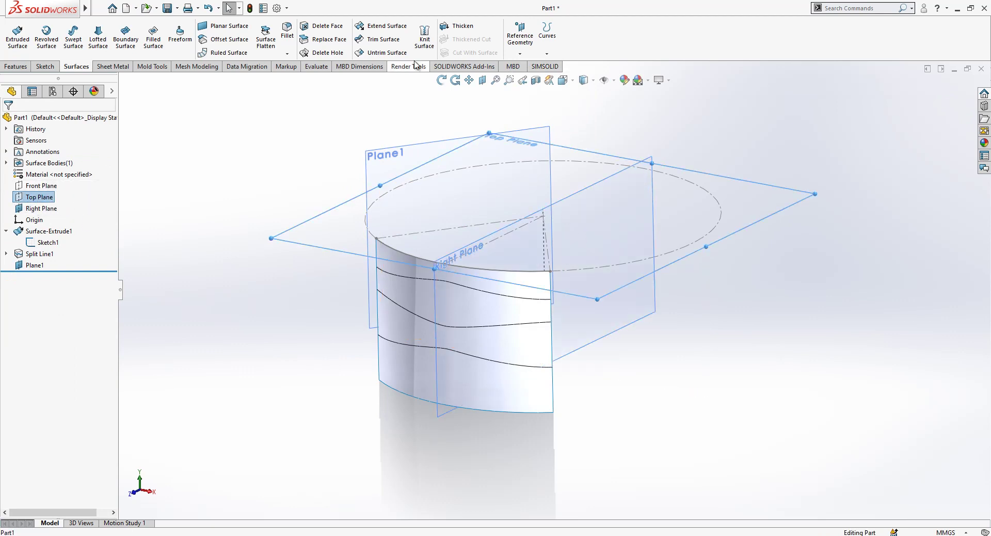
pyautogui.click(523, 47)
pyautogui.click(531, 67)
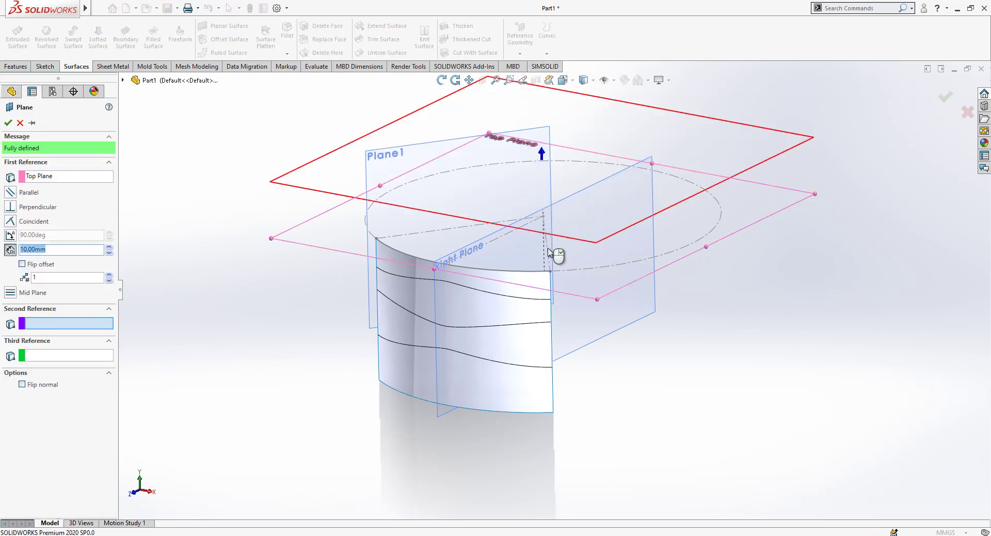
pyautogui.click(548, 251)
pyautogui.moveTo(550, 253); pyautogui.dragTo(571, 250, button='middle')
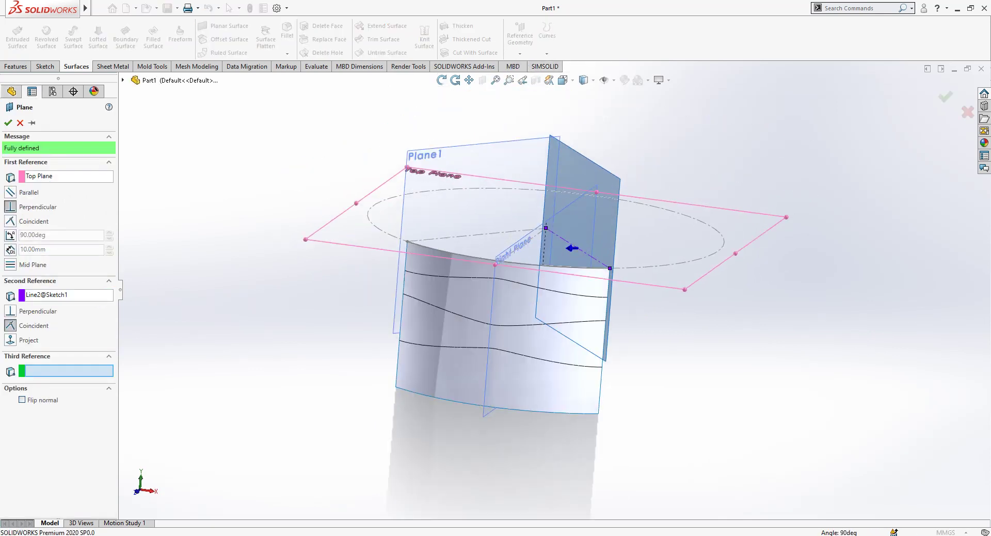
pyautogui.click(7, 123)
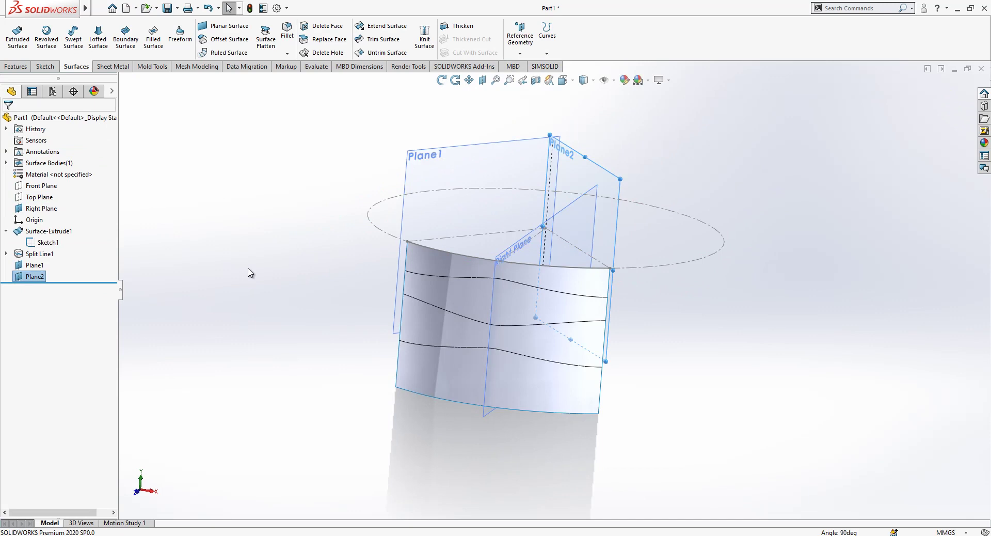
# On Plane1, sketch a 2 mm radius circle centred on the surface's left edge, passing through the upper two split lines' ends, and exit the sketch
pyautogui.moveTo(395, 301); pyautogui.dragTo(432, 313, button='middle')
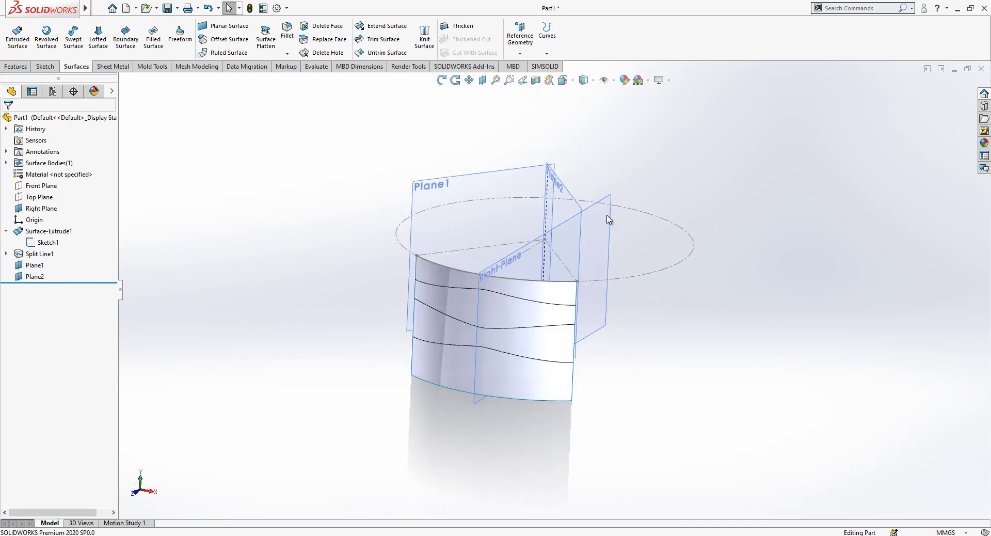
pyautogui.click(448, 187)
pyautogui.click(472, 145)
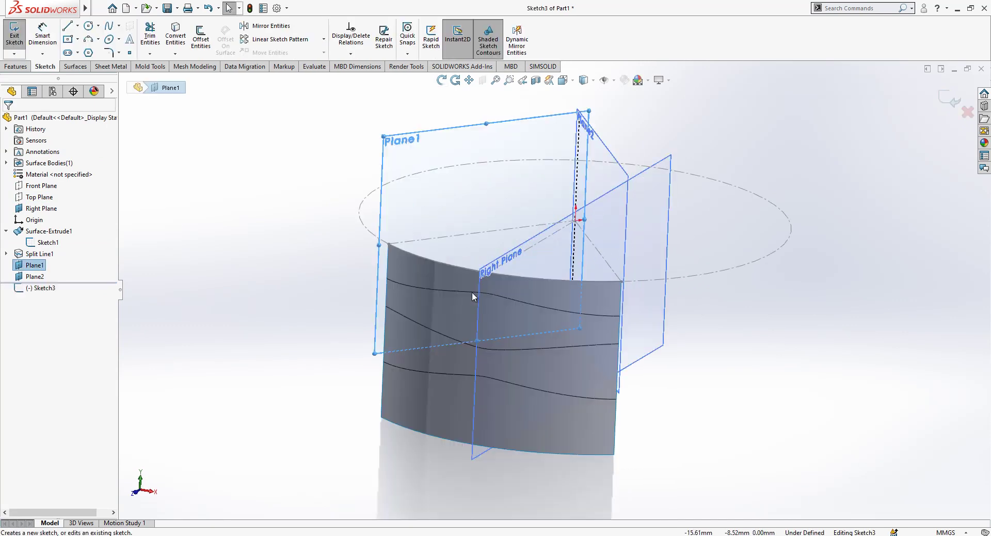
pyautogui.click(97, 27)
pyautogui.click(91, 30)
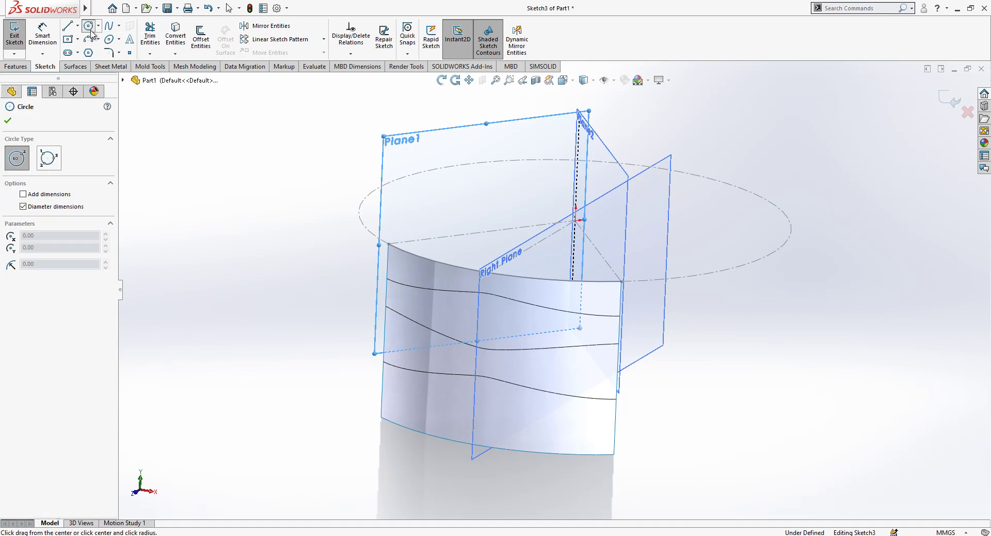
pyautogui.click(386, 292)
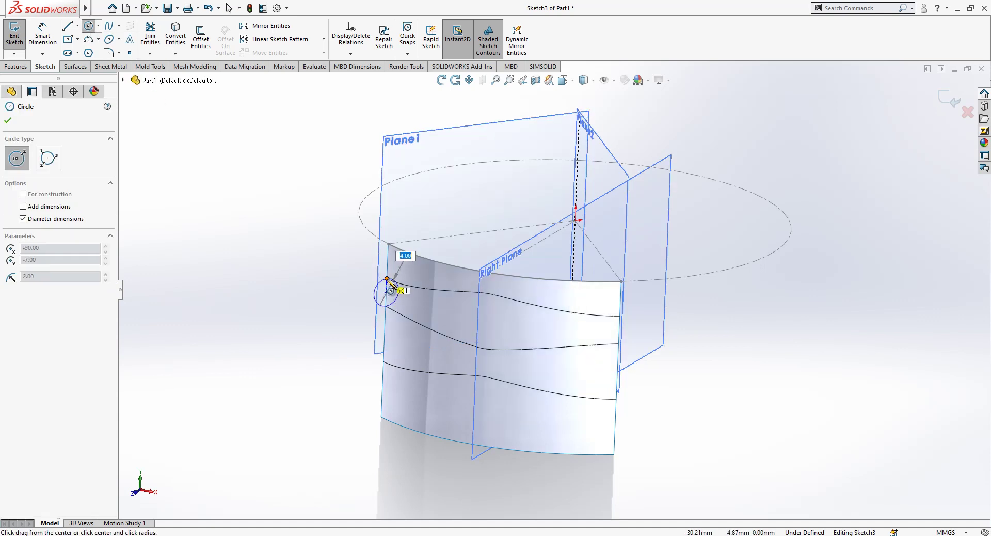
pyautogui.click(398, 291)
pyautogui.click(947, 98)
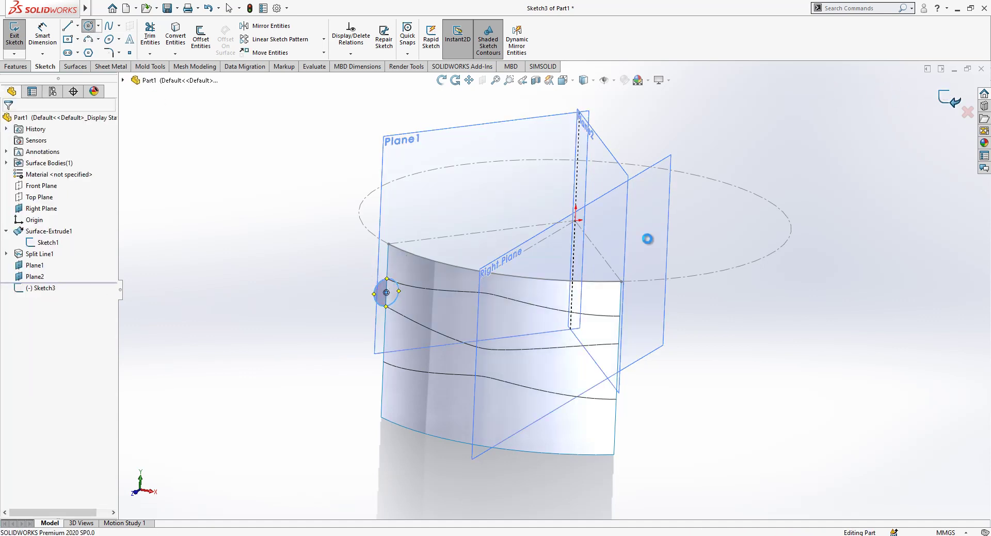
# On Plane2, sketch a 2 mm radius circle centred on the surface's right edge between the upper two split lines' ends
pyautogui.click(521, 55)
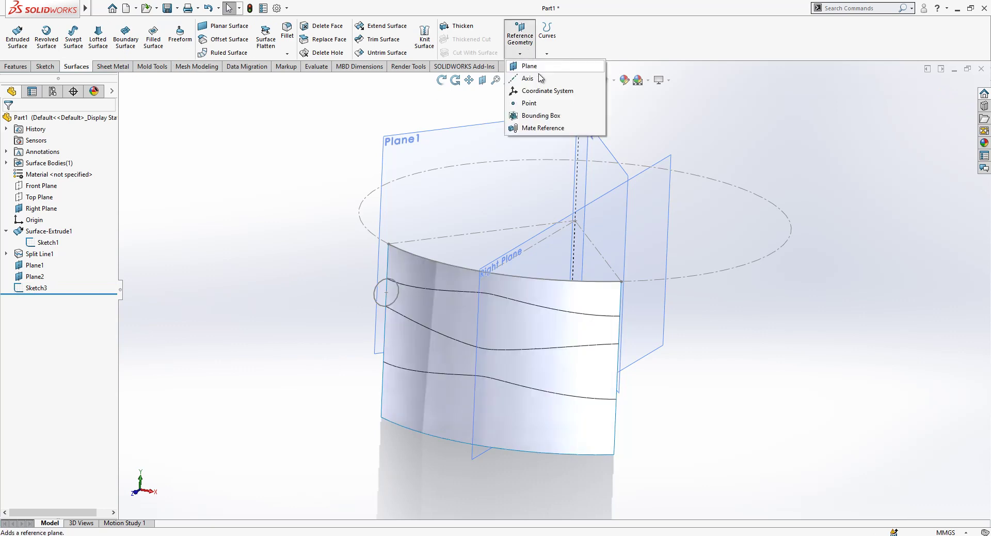
pyautogui.click(666, 168)
pyautogui.click(614, 157)
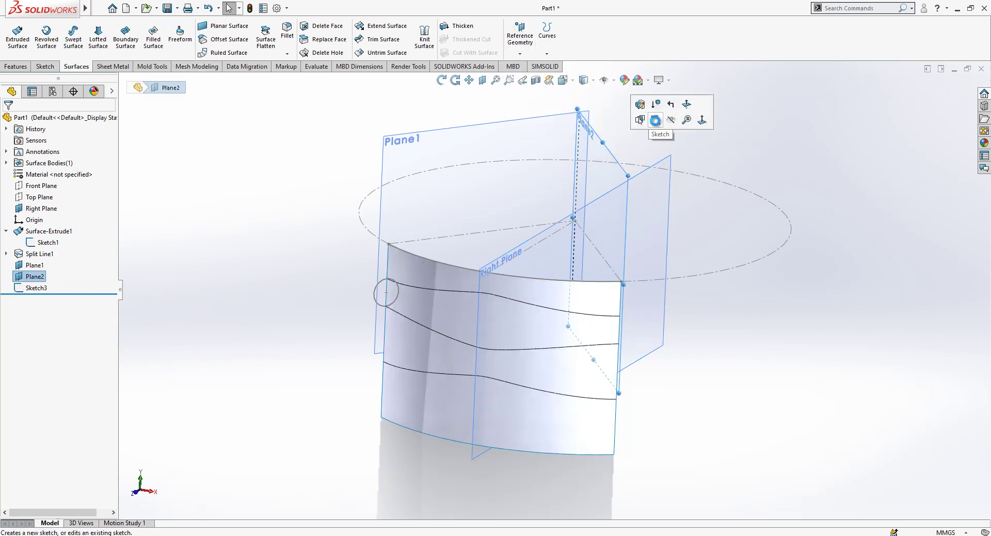
pyautogui.click(655, 118)
pyautogui.press('c')
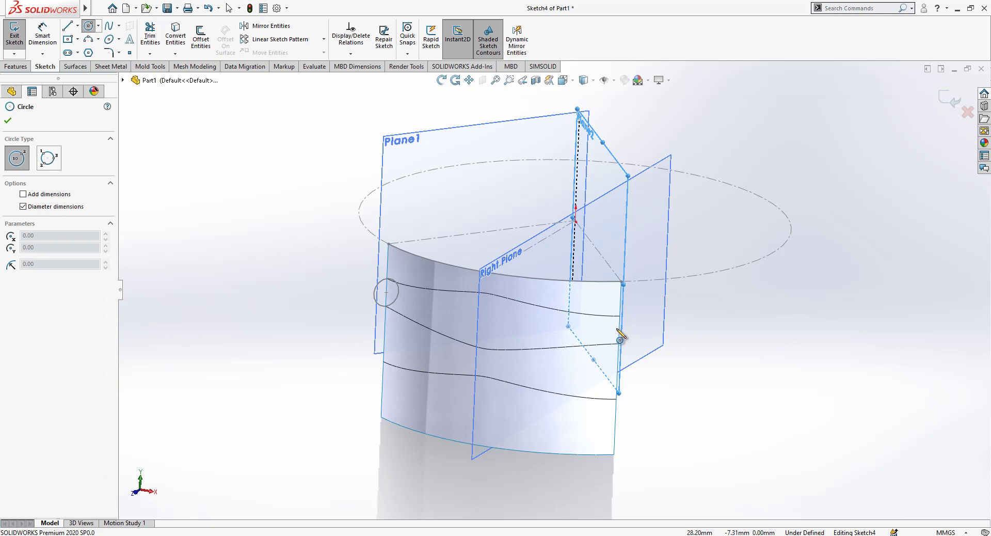
pyautogui.moveTo(624, 338)
pyautogui.mouseDown(button='middle')
pyautogui.moveTo(631, 331)
pyautogui.moveTo(658, 351)
pyautogui.moveTo(669, 345)
pyautogui.mouseUp(button='middle')
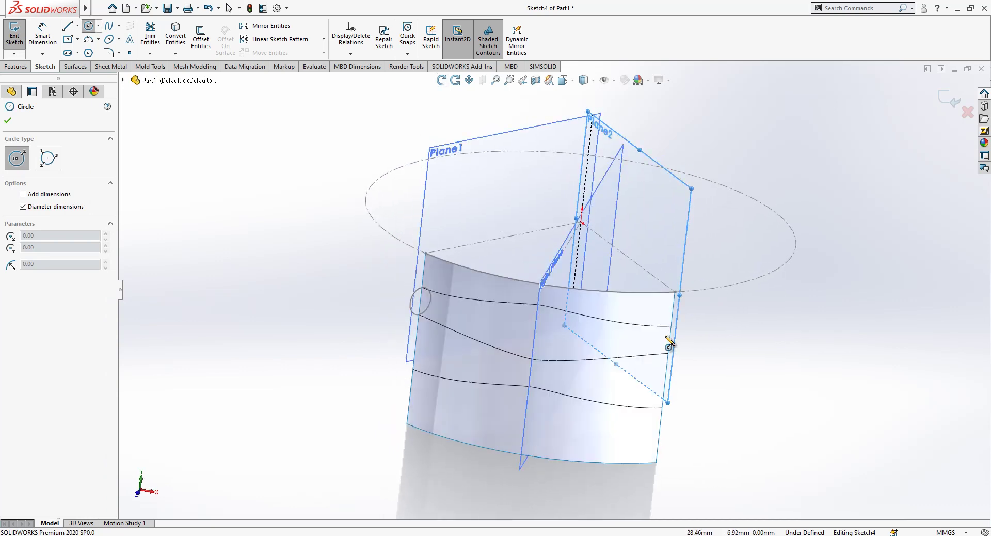
pyautogui.moveTo(670, 339); pyautogui.dragTo(671, 327)
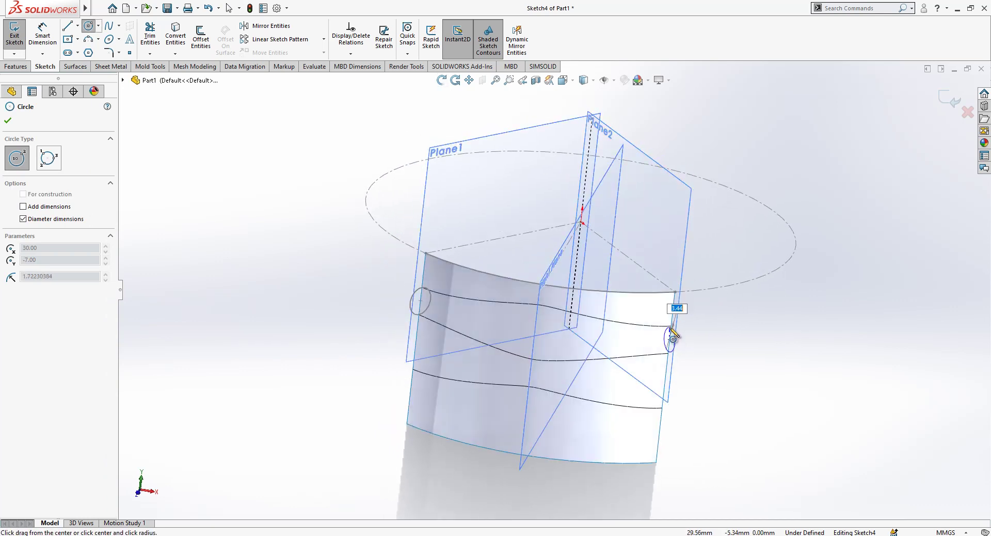
pyautogui.click(672, 326)
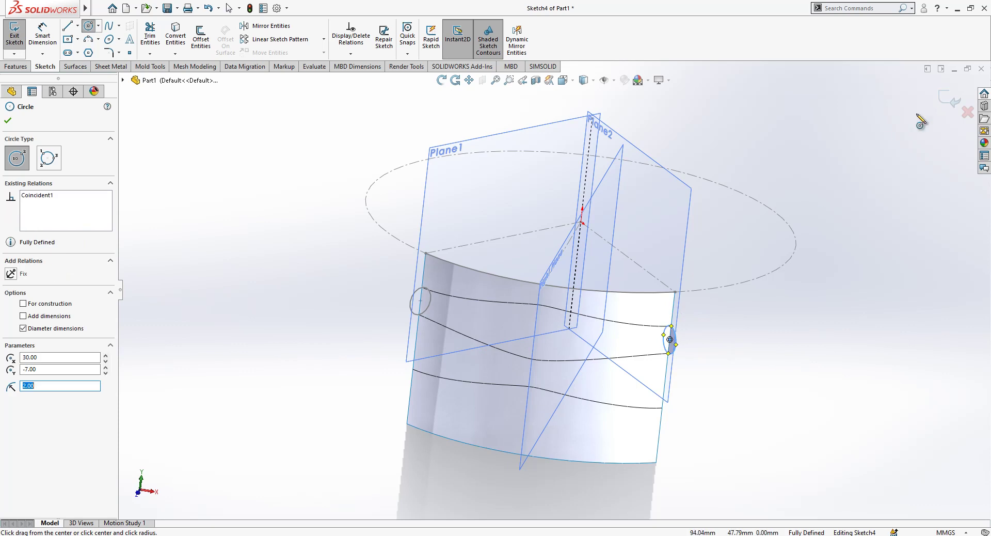
# Finish the circle sketch on Plane2
pyautogui.click(951, 100)
pyautogui.moveTo(579, 352); pyautogui.dragTo(551, 369, button='middle')
pyautogui.press('Escape')
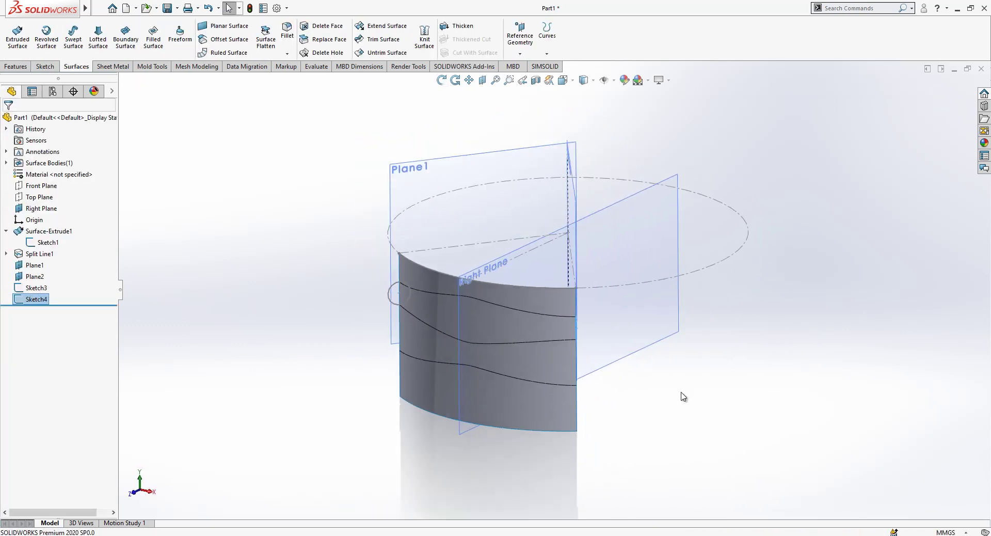
pyautogui.scroll(-1, 433, 318)
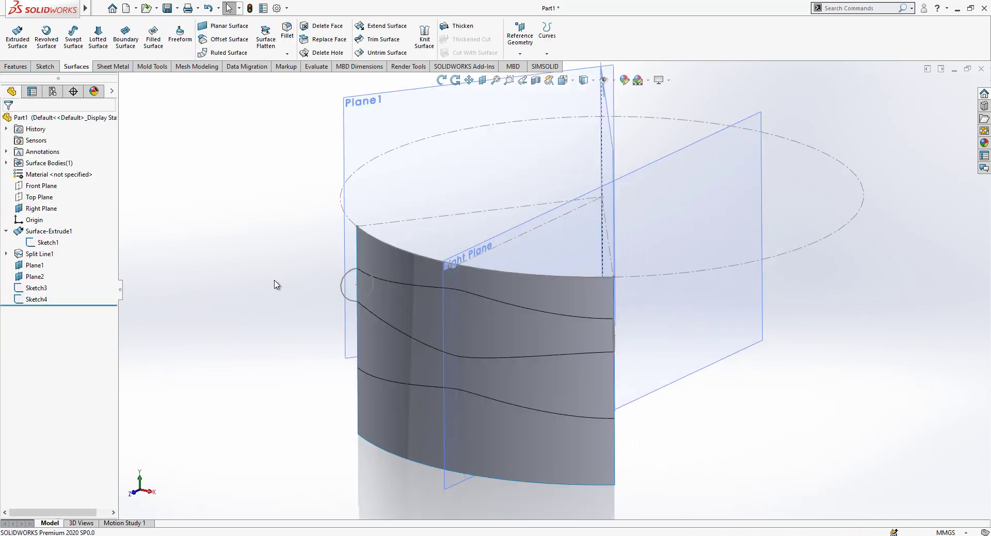
# Edit the circle sketch on Plane1 and add a vertical construction line along the circle's diameter on the surface edge
pyautogui.click(364, 269)
pyautogui.click(382, 222)
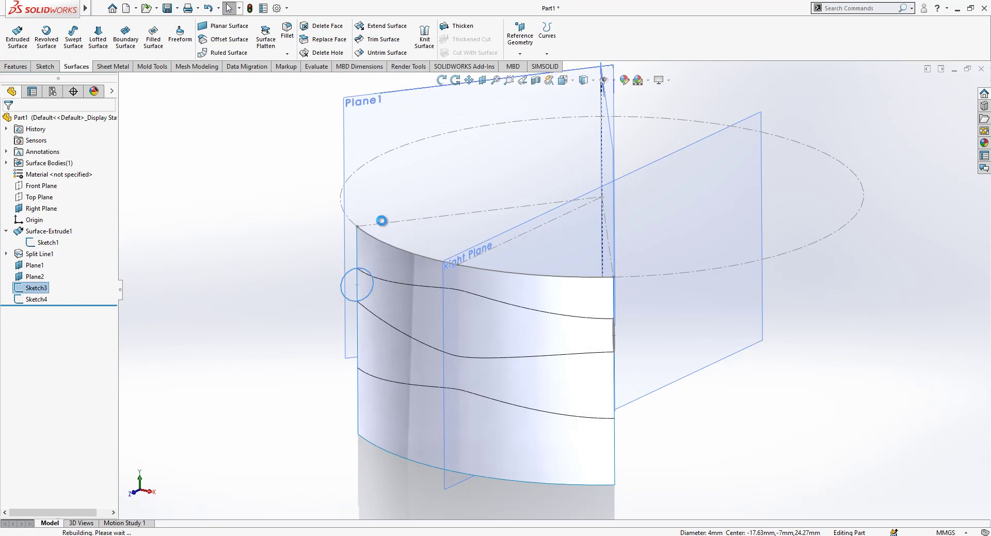
pyautogui.moveTo(383, 222); pyautogui.dragTo(284, 226, button='right')
pyautogui.scroll(-2, 356, 283)
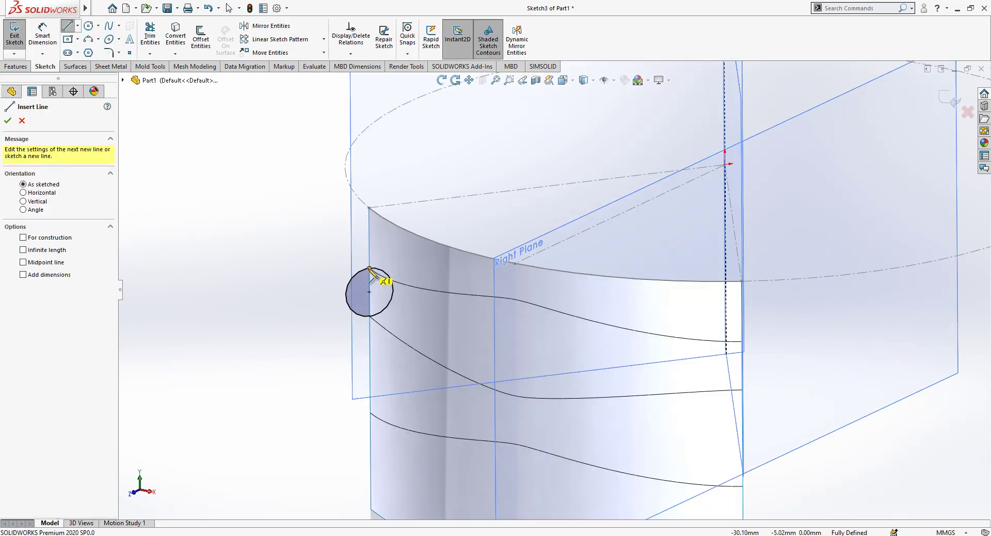
pyautogui.click(368, 291)
pyautogui.click(369, 315)
pyautogui.press('Escape')
pyautogui.click(370, 305)
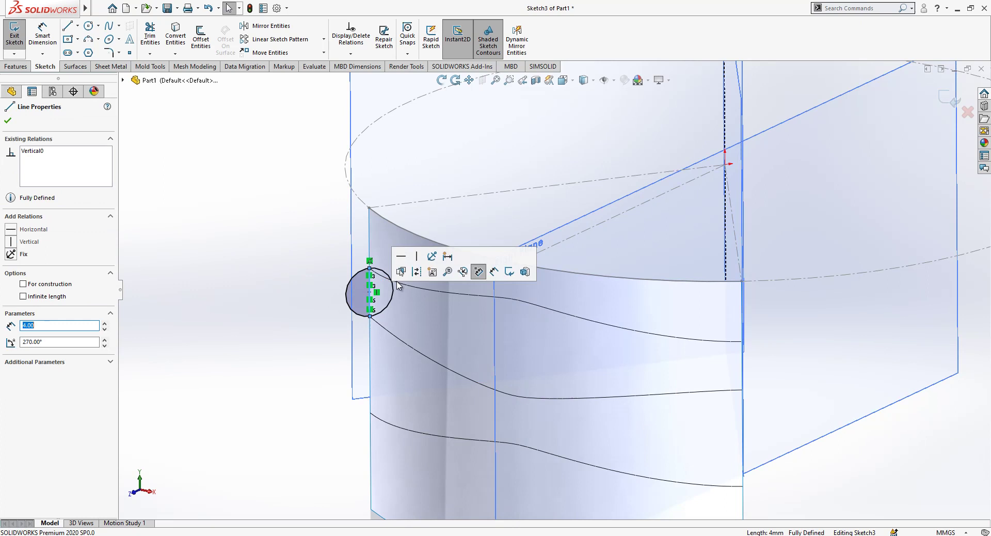
pyautogui.click(417, 270)
# Trim away the outer half of the Plane1 circle and exit the sketch
pyautogui.click(151, 37)
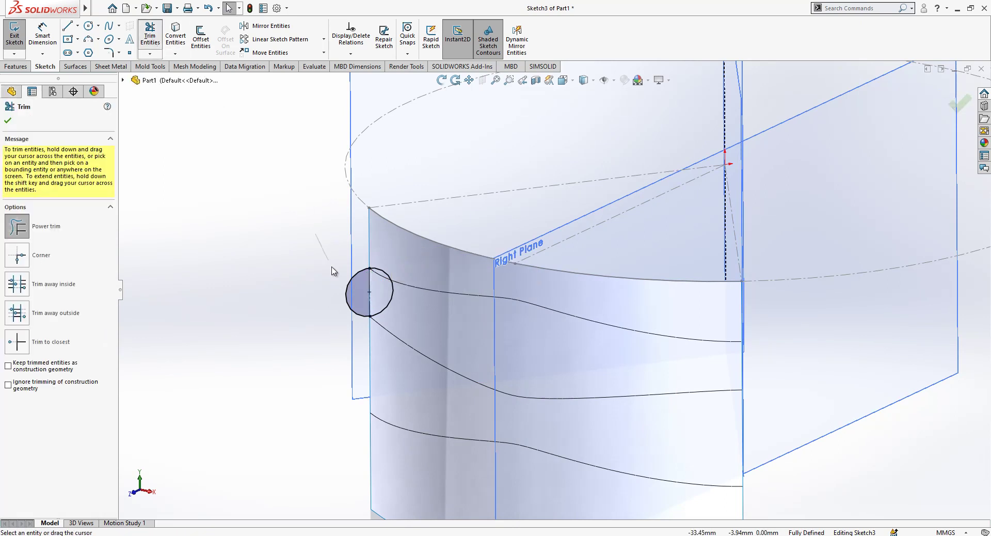
pyautogui.moveTo(332, 270); pyautogui.dragTo(368, 294)
pyautogui.press('Escape')
pyautogui.scroll(1, 599, 374)
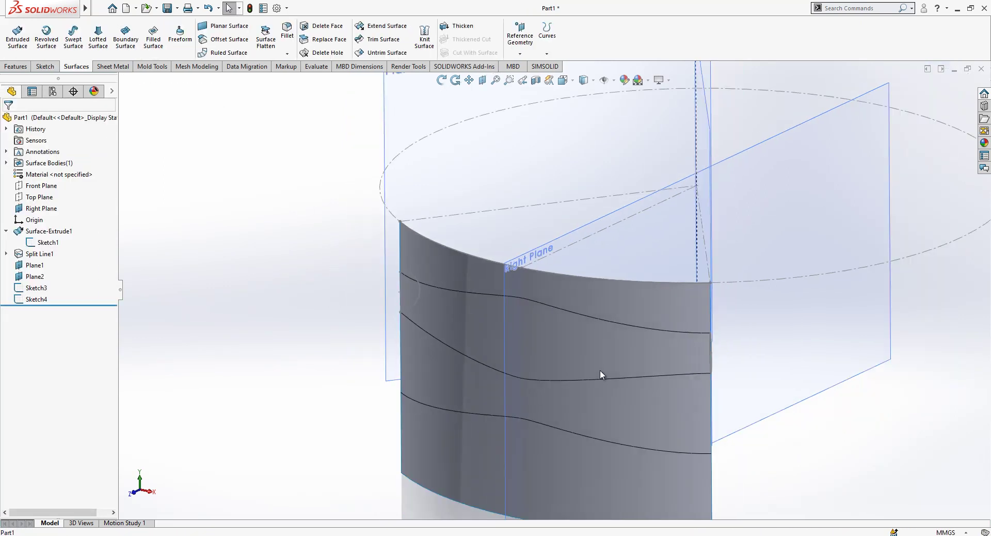
# Edit the circle sketch on Plane2 and draw a line along the circle's diameter between the upper two split lines' ends
pyautogui.moveTo(600, 373); pyautogui.dragTo(676, 371, button='middle')
pyautogui.click(716, 341)
pyautogui.click(746, 293)
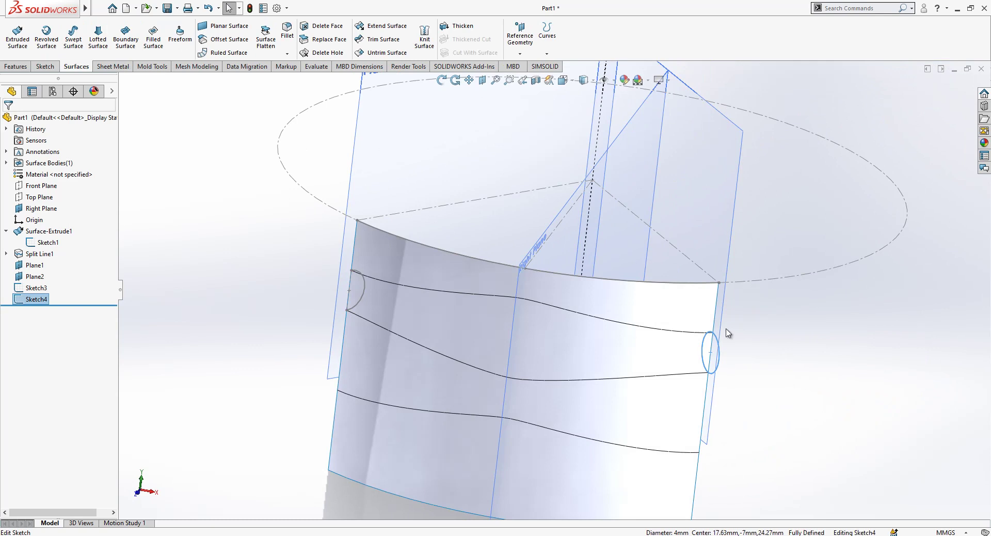
pyautogui.scroll(-2, 664, 343)
pyautogui.press('l')
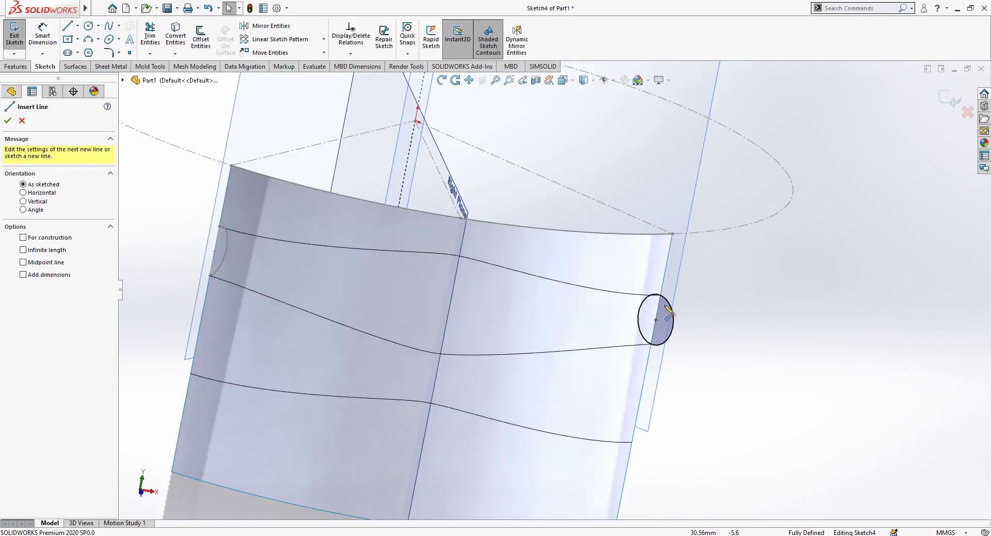
pyautogui.click(661, 296)
pyautogui.click(652, 344)
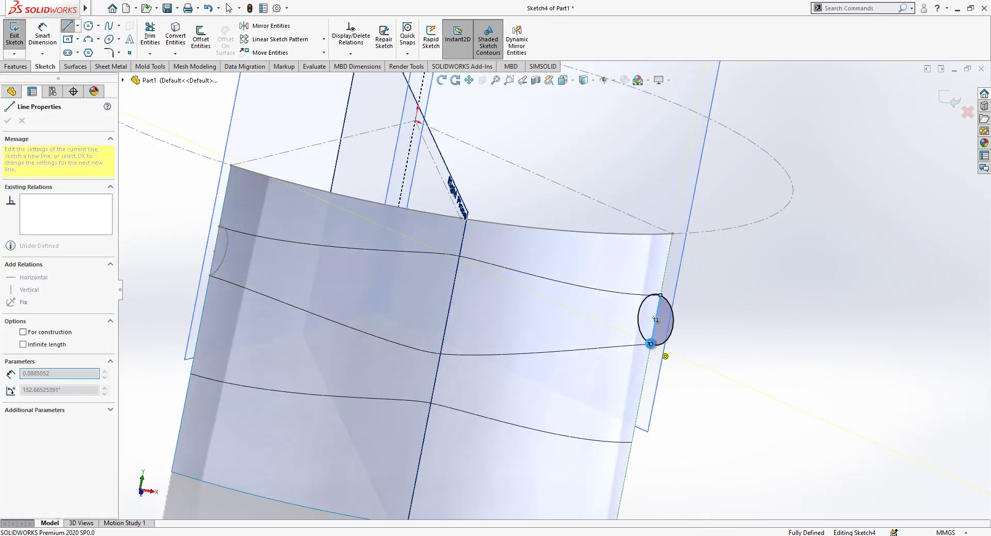
pyautogui.press('Escape')
# Trim away the outer half of the Plane2 circle, convert its diameter line to construction geometry, and exit the sketch
pyautogui.click(149, 35)
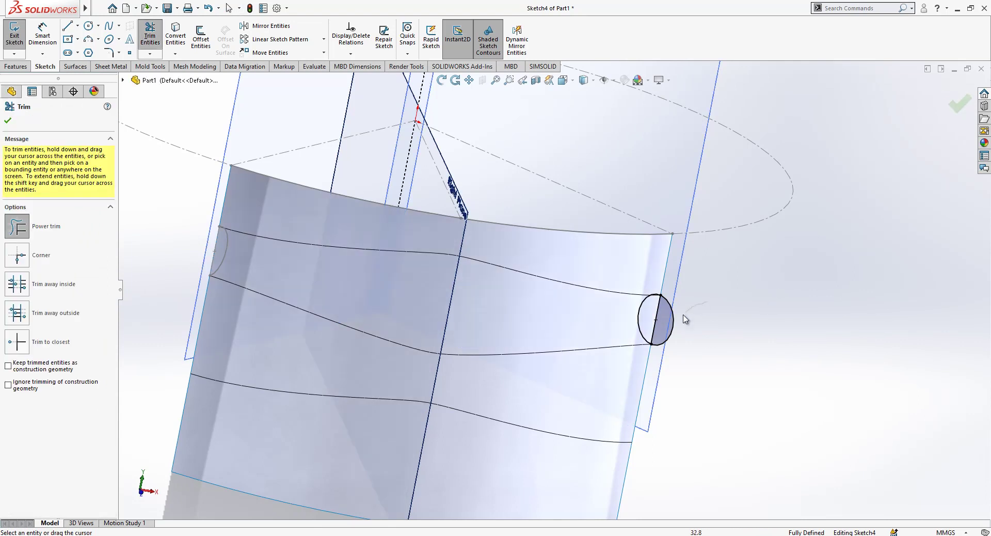
pyautogui.press('Escape')
pyautogui.click(659, 305)
pyautogui.click(692, 279)
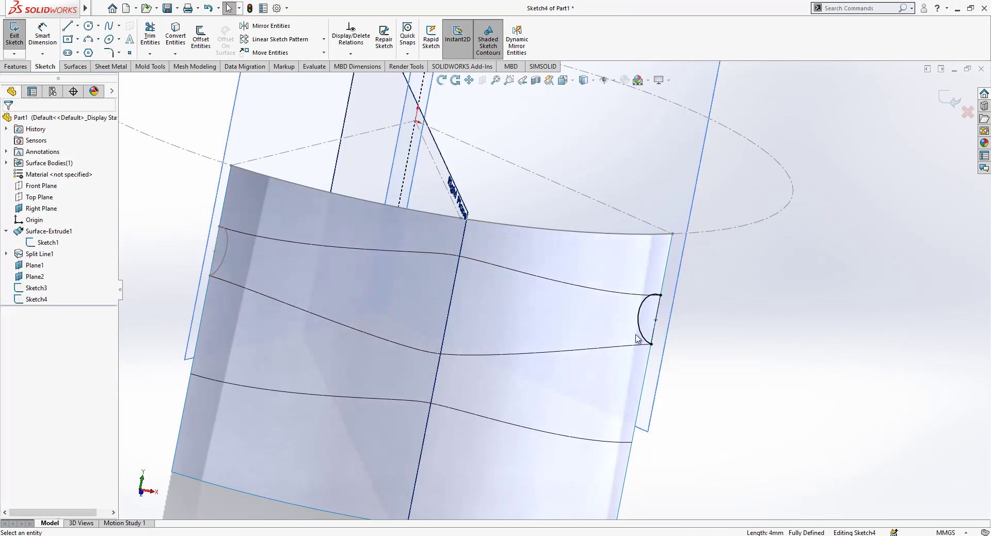
pyautogui.moveTo(645, 338)
pyautogui.mouseDown(button='middle')
pyautogui.moveTo(597, 329)
pyautogui.moveTo(804, 149)
pyautogui.mouseUp(button='middle')
pyautogui.click(950, 100)
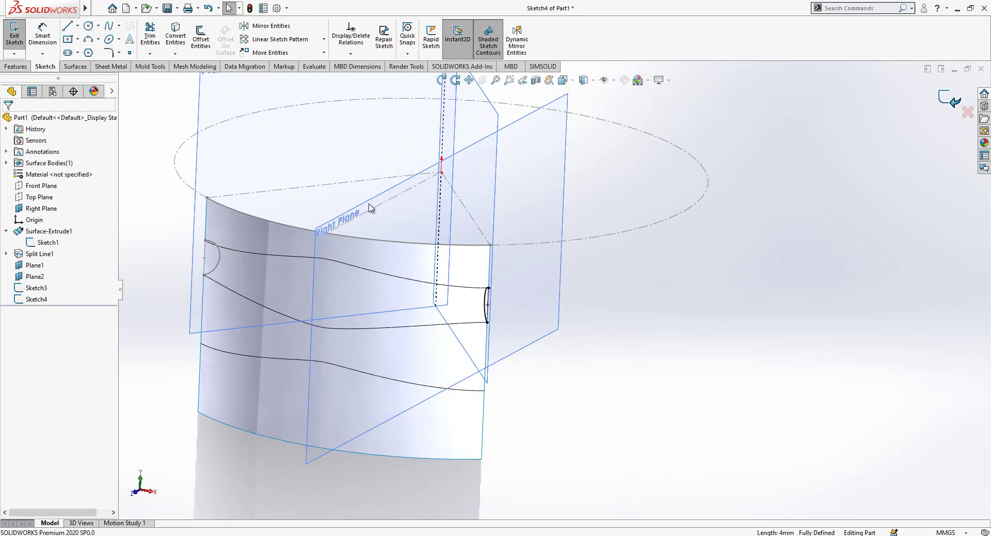
# On the Right Plane, sketch a circle of about 4 mm radius centred on the surface between the upper two split lines
pyautogui.click(351, 217)
pyautogui.click(389, 187)
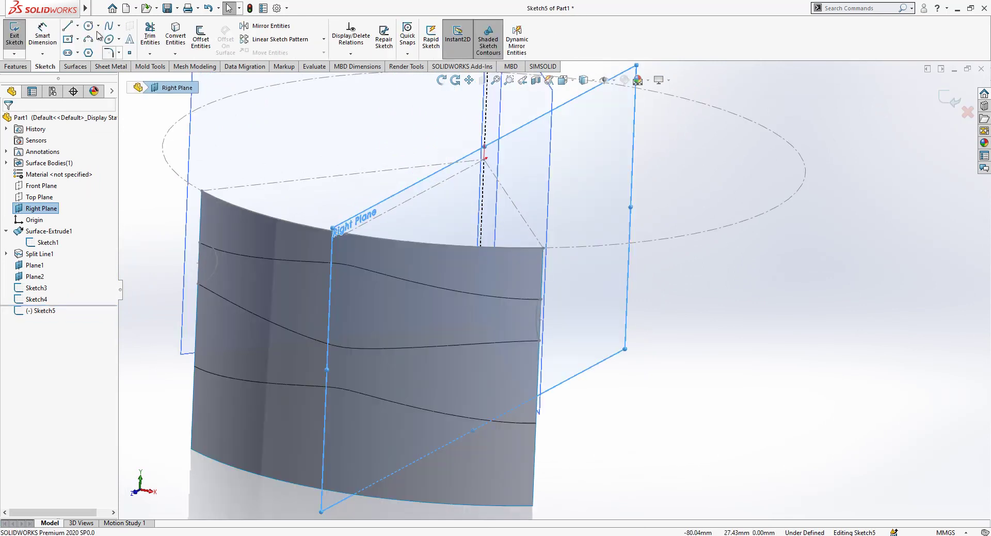
pyautogui.click(88, 27)
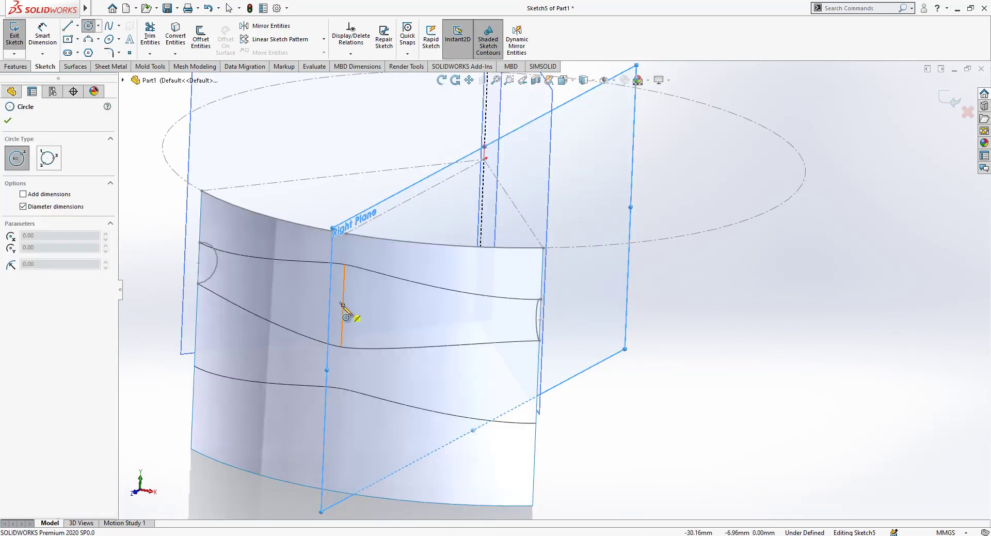
pyautogui.click(343, 305)
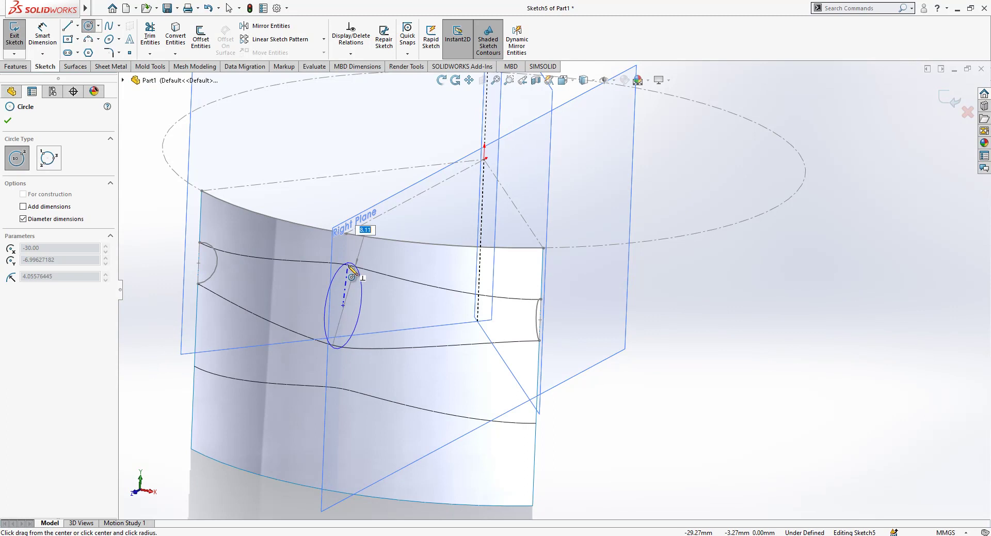
pyautogui.click(350, 272)
pyautogui.press('Escape')
pyautogui.scroll(-2, 356, 271)
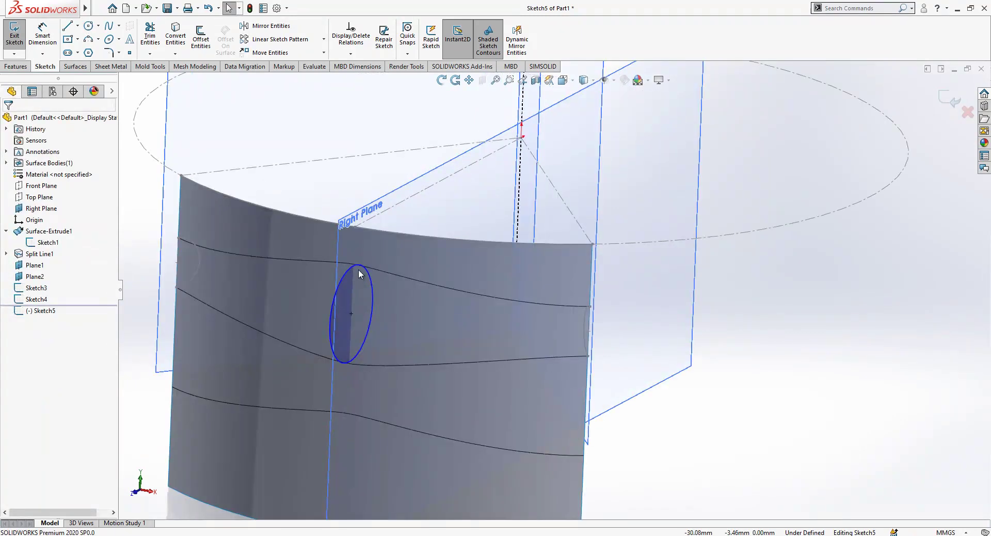
pyautogui.click(356, 266)
pyautogui.keyDown('ctrl'); pyautogui.click(376, 271); pyautogui.keyUp('ctrl')
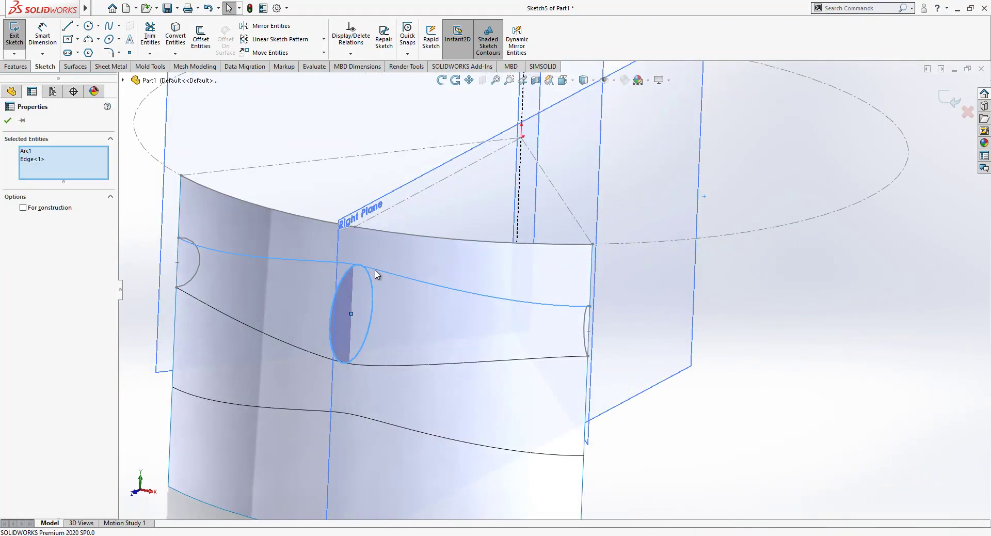
pyautogui.click(128, 251)
pyautogui.scroll(1, 387, 292)
pyautogui.moveTo(386, 292); pyautogui.dragTo(364, 296, button='middle')
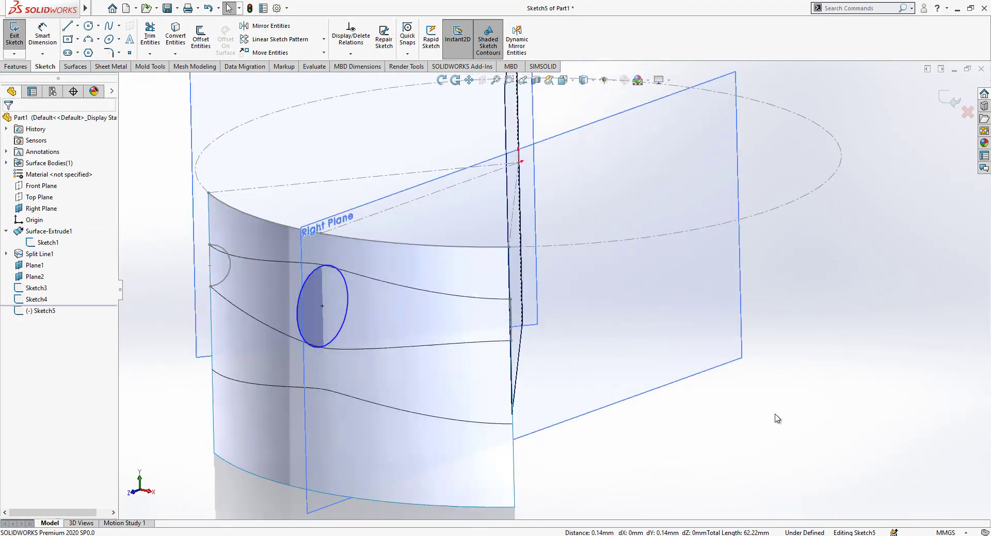
# Draw a vertical construction line from the Right Plane circle's centre up to the circle
pyautogui.press('l')
pyautogui.click(323, 306)
pyautogui.scroll(-4, 324, 278)
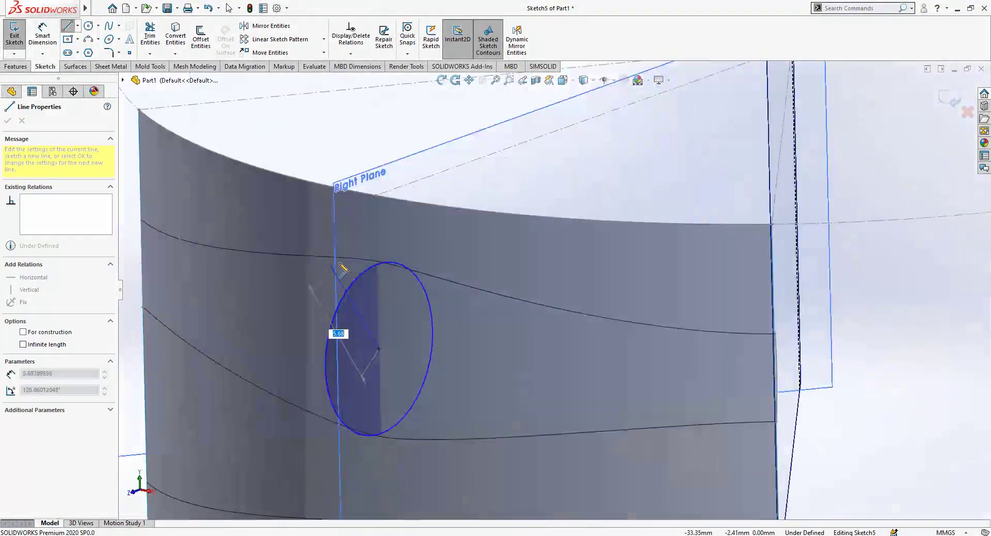
pyautogui.click(377, 264)
pyautogui.press('Escape')
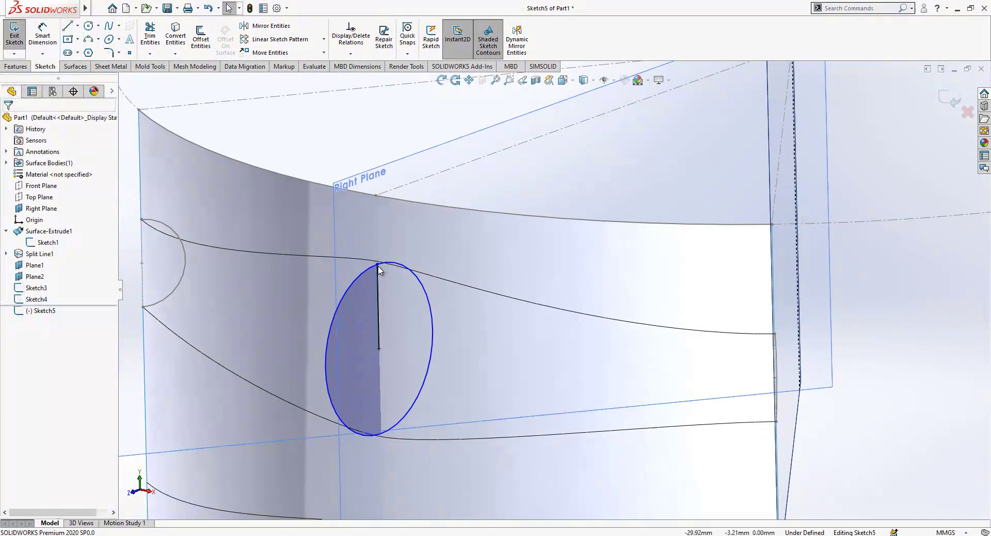
pyautogui.click(378, 274)
pyautogui.click(423, 242)
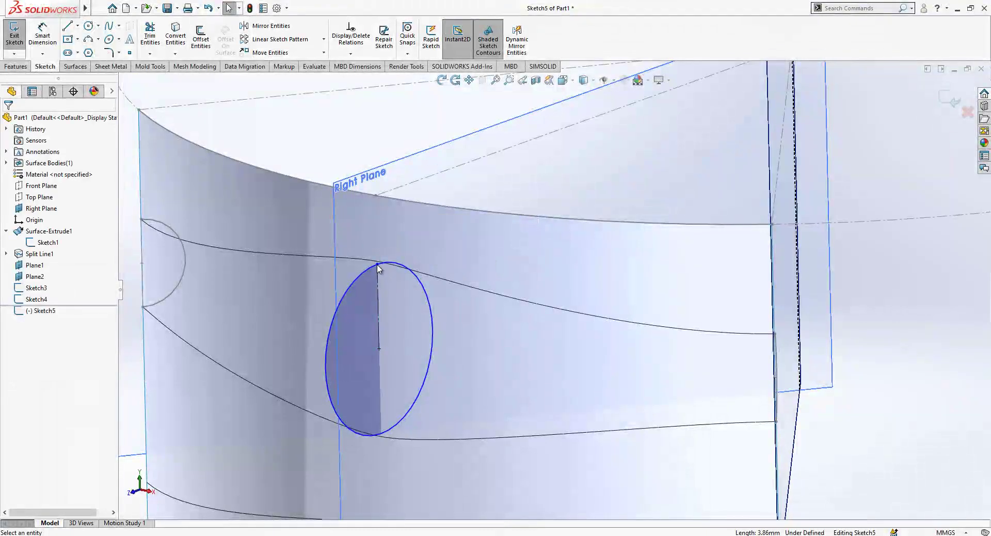
# Add a Pierce relation between the construction line's upper endpoint and the top split line
pyautogui.click(376, 263)
pyautogui.keyDown('ctrl'); pyautogui.click(364, 258); pyautogui.keyUp('ctrl')
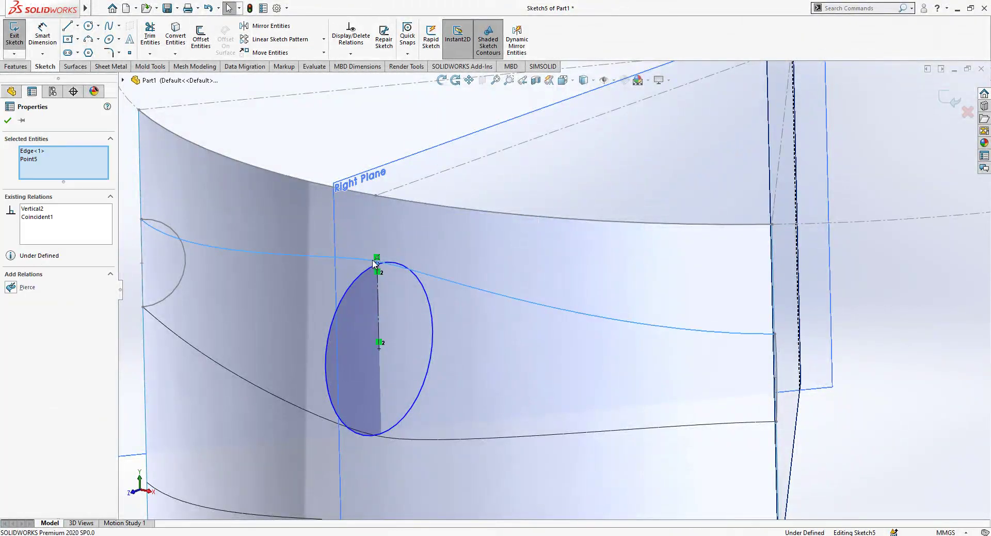
pyautogui.click(14, 288)
pyautogui.press('Escape')
pyautogui.scroll(2, 428, 317)
pyautogui.scroll(-1, 429, 320)
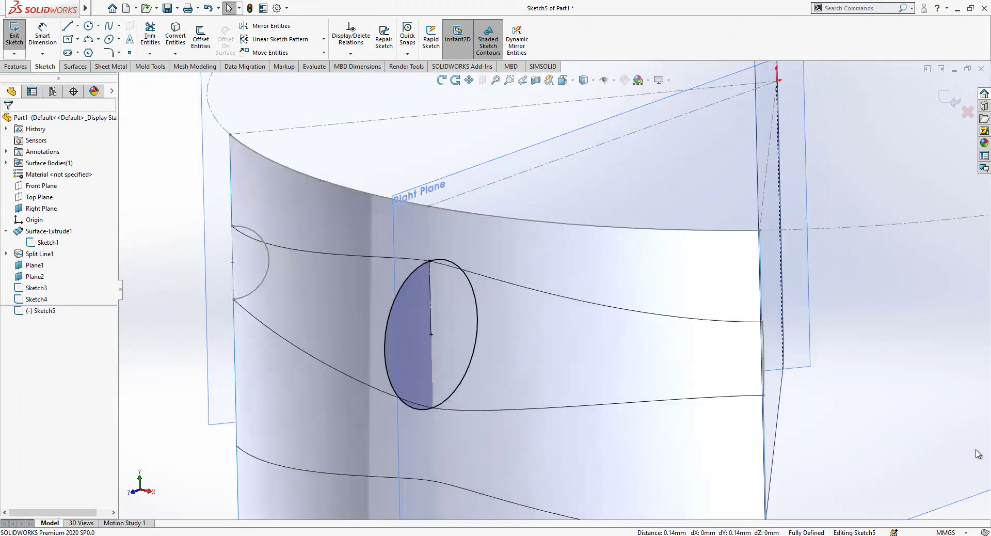
# Draw a vertical construction line from the Right Plane circle's centre down to the circle
pyautogui.press('l')
pyautogui.click(431, 334)
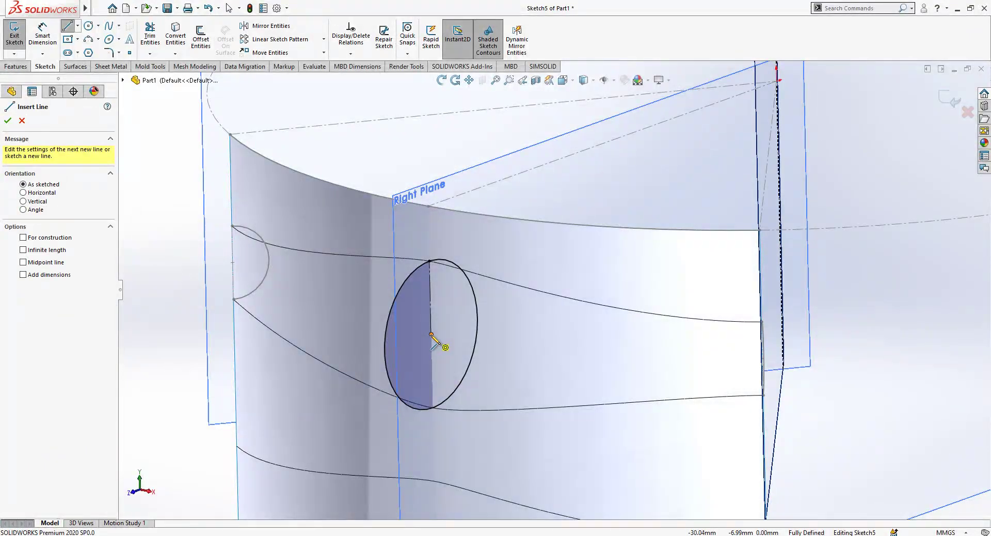
pyautogui.click(433, 408)
pyautogui.press('Escape')
pyautogui.click(433, 381)
pyautogui.click(540, 358)
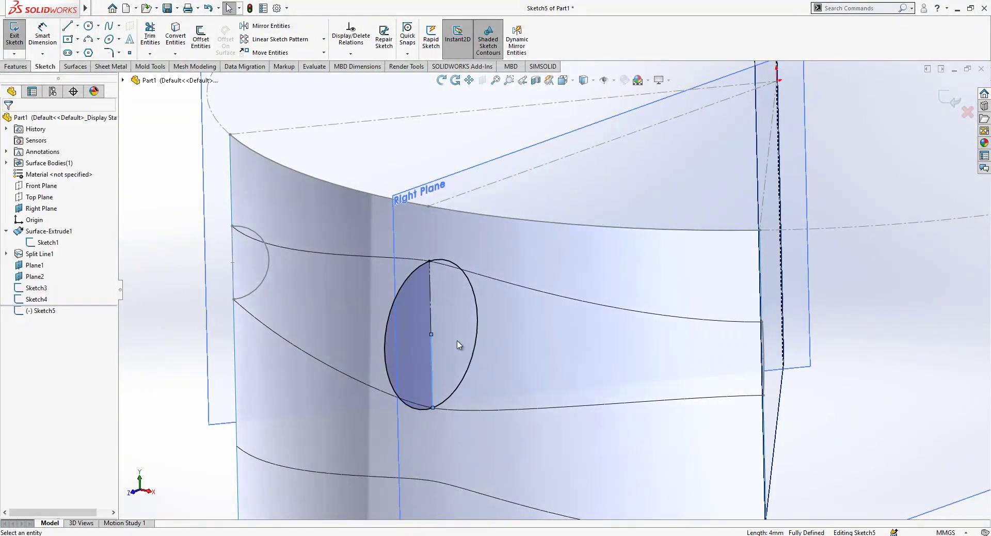
# Trim away the outer half of the Right Plane circle and exit the sketch
pyautogui.click(149, 41)
pyautogui.moveTo(389, 323); pyautogui.dragTo(378, 332)
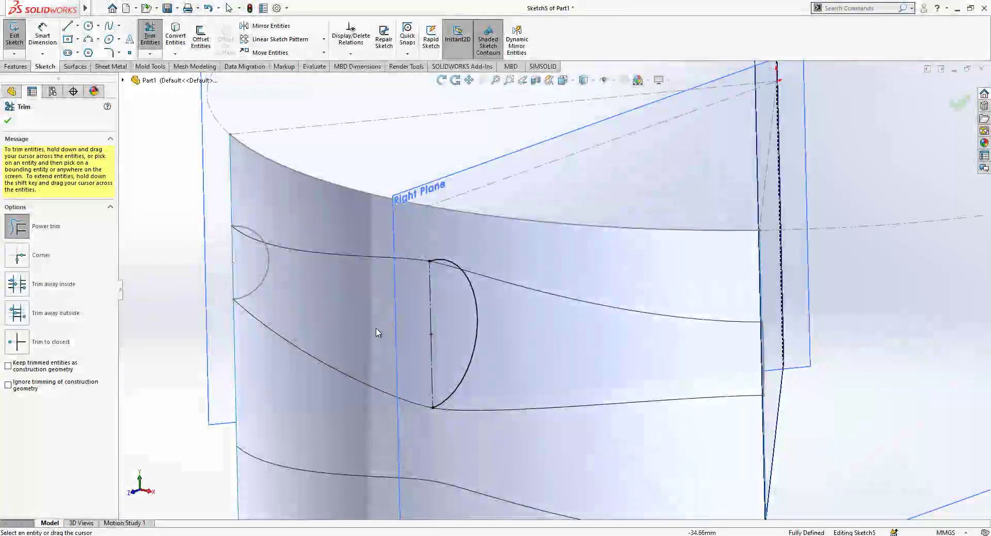
pyautogui.scroll(2, 514, 321)
pyautogui.scroll(2, 514, 326)
pyautogui.click(953, 101)
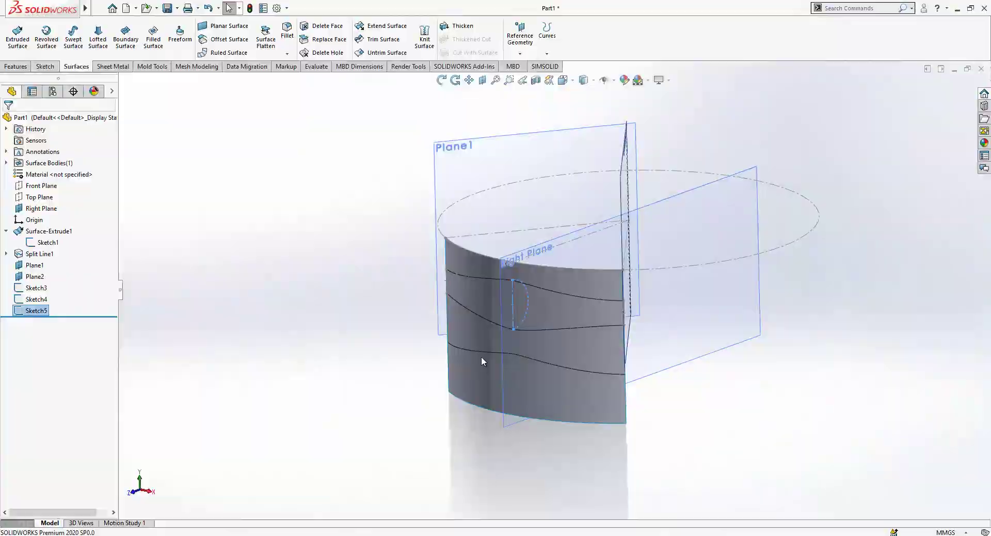
# Start a lofted surface using the arc profiles Sketch3, Sketch5 and Sketch4 in order
pyautogui.moveTo(806, 401)
pyautogui.mouseDown(button='middle')
pyautogui.moveTo(598, 308)
pyautogui.moveTo(651, 310)
pyautogui.moveTo(580, 316)
pyautogui.moveTo(558, 304)
pyautogui.mouseUp(button='middle')
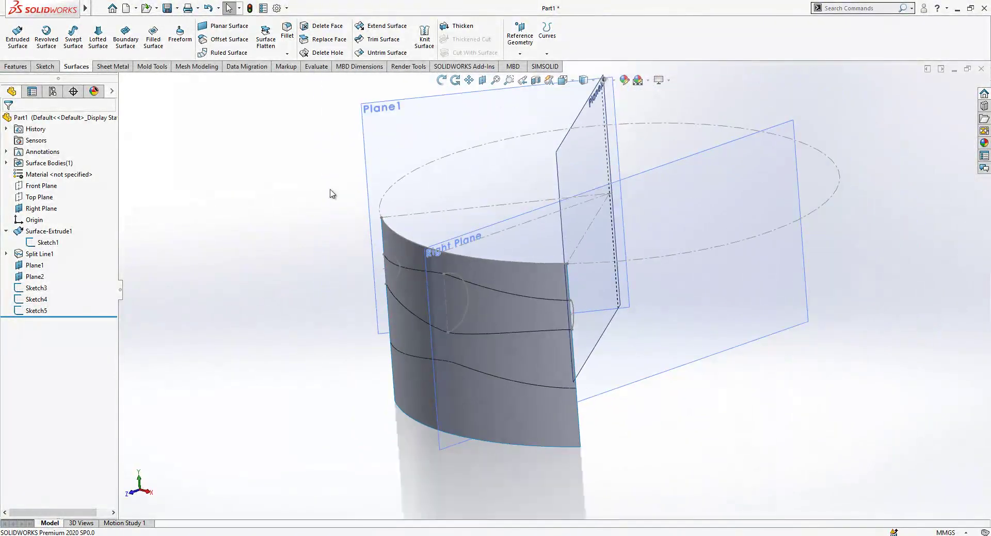
pyautogui.click(96, 35)
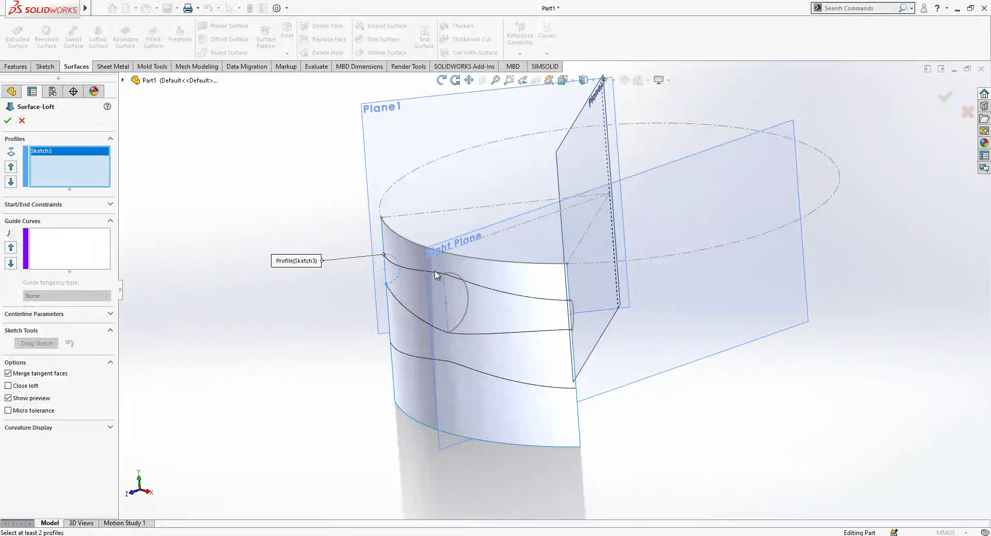
pyautogui.click(450, 274)
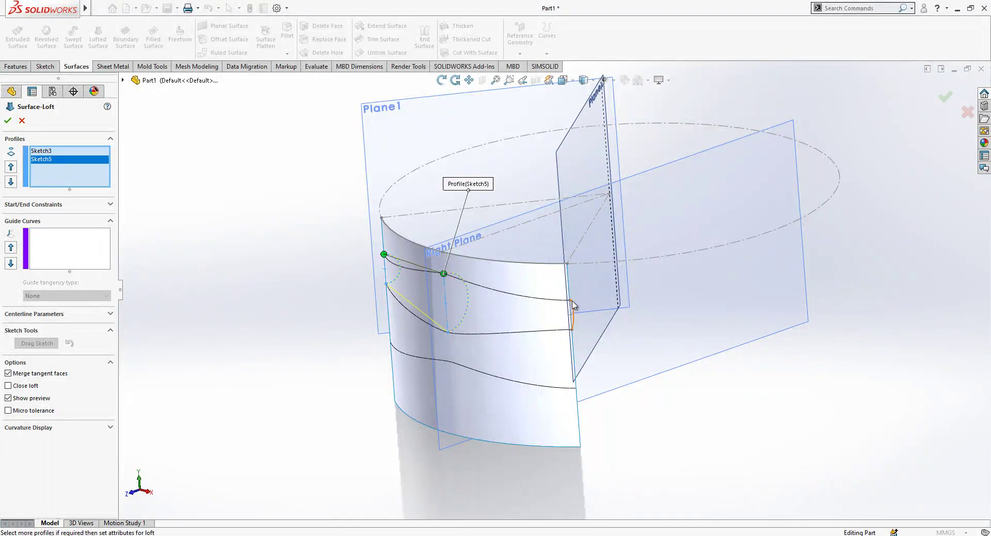
pyautogui.click(572, 305)
pyautogui.scroll(-2, 580, 303)
# Add the upper two split line edges as guide curves for the surface loft
pyautogui.click(77, 237)
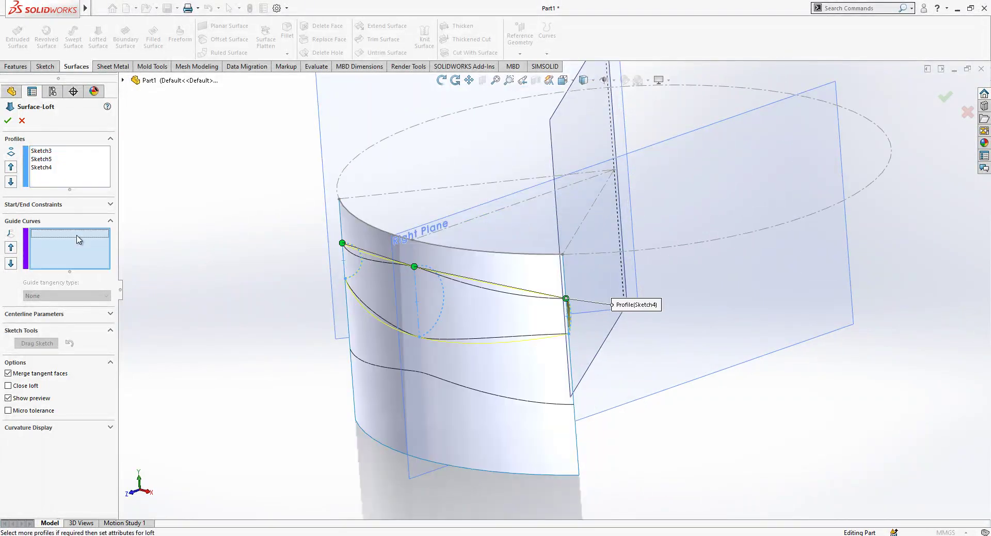
pyautogui.click(374, 261)
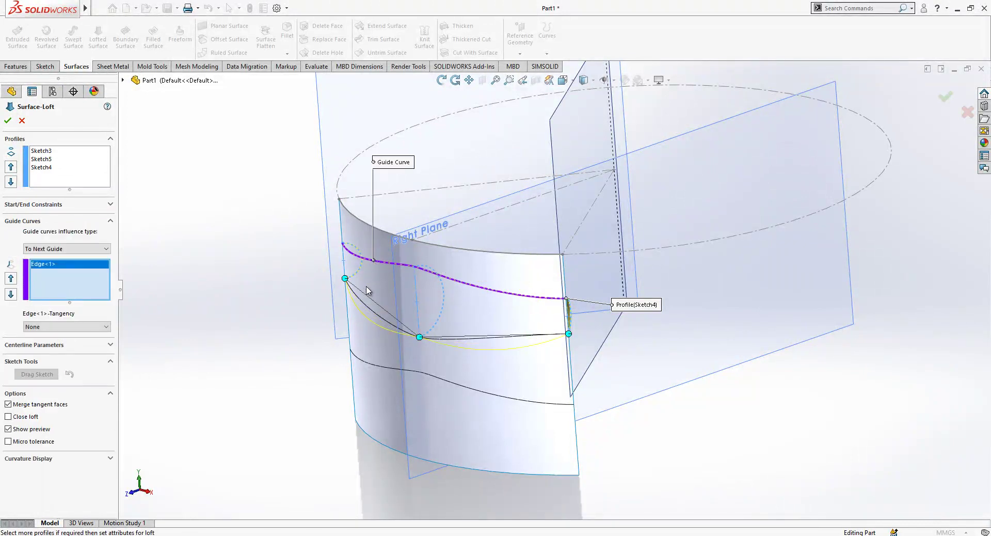
pyautogui.click(370, 312)
pyautogui.moveTo(369, 312)
pyautogui.mouseDown(button='middle')
pyautogui.moveTo(334, 304)
pyautogui.moveTo(289, 344)
pyautogui.moveTo(248, 362)
pyautogui.mouseUp(button='middle')
# Set both the start and end constraints of the surface loft to Normal To Profile and complete the loft
pyautogui.click(43, 151)
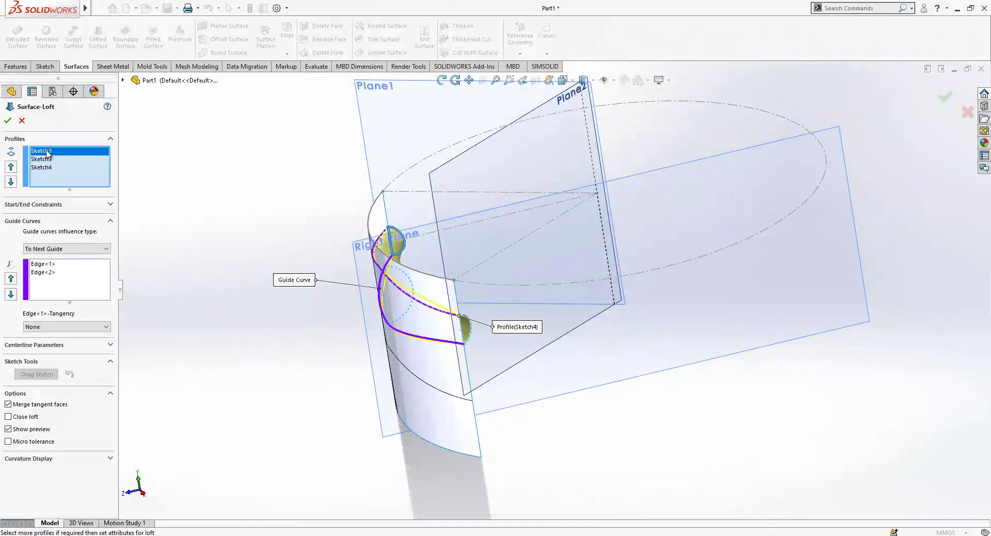
pyautogui.click(77, 205)
pyautogui.click(83, 228)
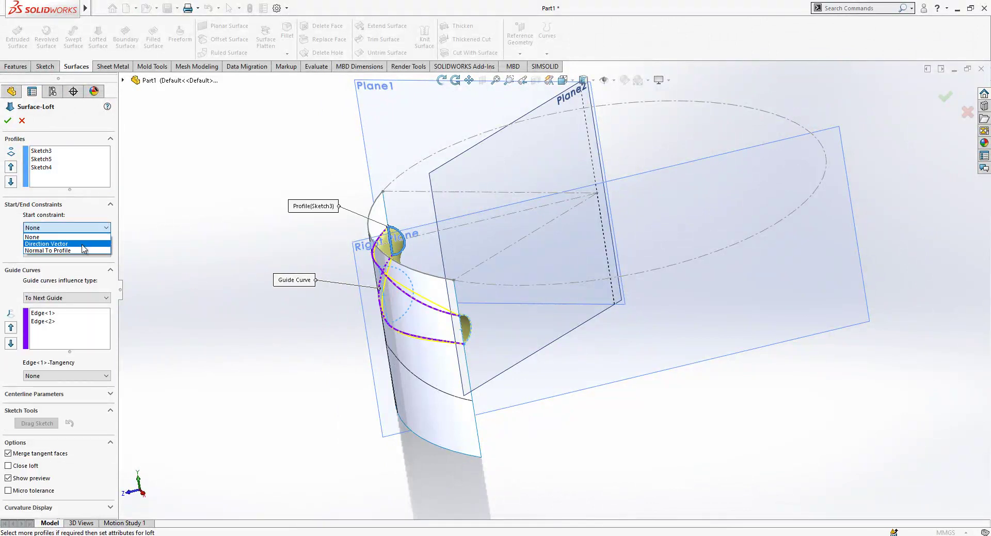
pyautogui.click(83, 252)
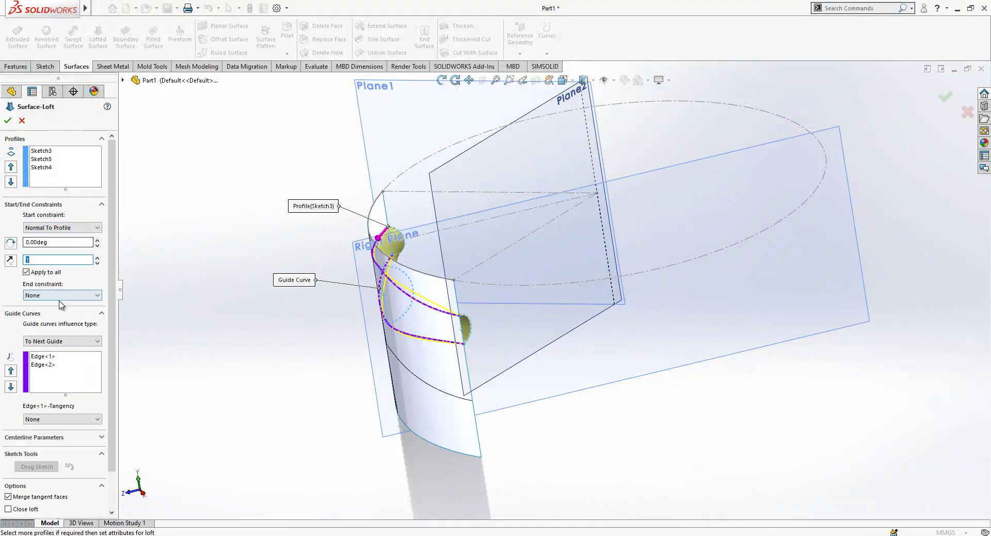
pyautogui.click(61, 295)
pyautogui.click(66, 320)
pyautogui.scroll(-2, 491, 341)
pyautogui.moveTo(437, 326); pyautogui.dragTo(477, 309, button='middle')
pyautogui.scroll(1, 478, 310)
pyautogui.click(7, 121)
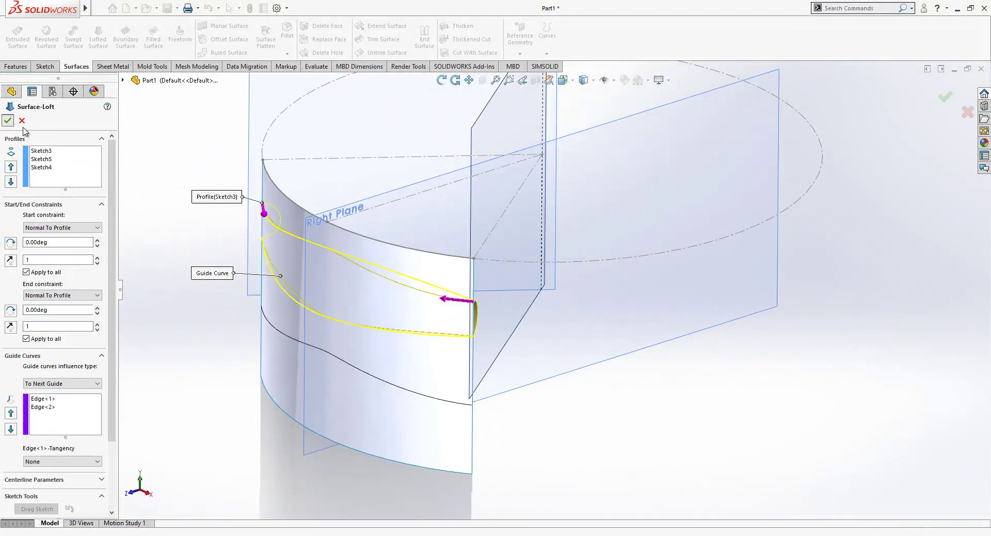
# Start a new sketch on Plane1
pyautogui.moveTo(622, 374); pyautogui.dragTo(475, 327, button='middle')
pyautogui.scroll(2, 445, 330)
pyautogui.click(435, 237)
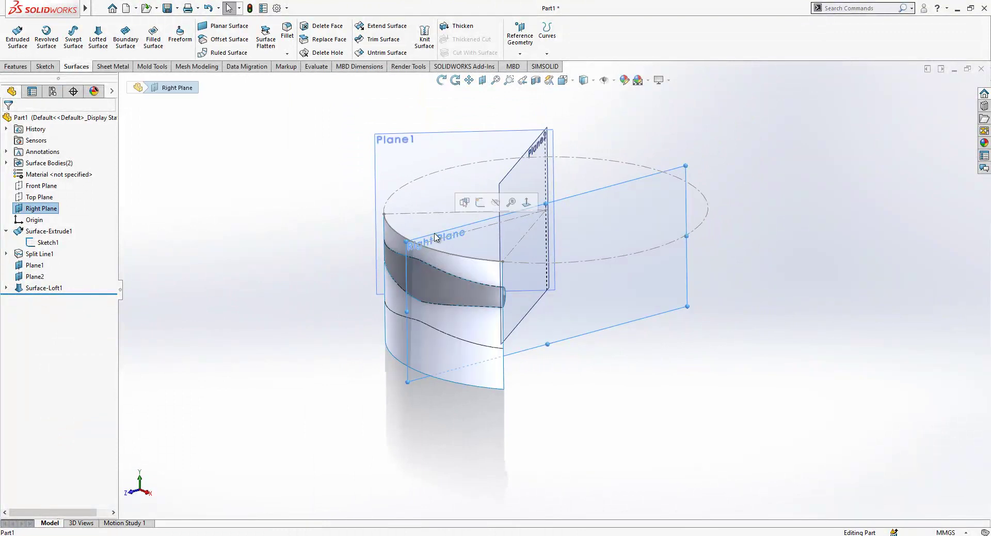
pyautogui.click(405, 122)
pyautogui.click(411, 136)
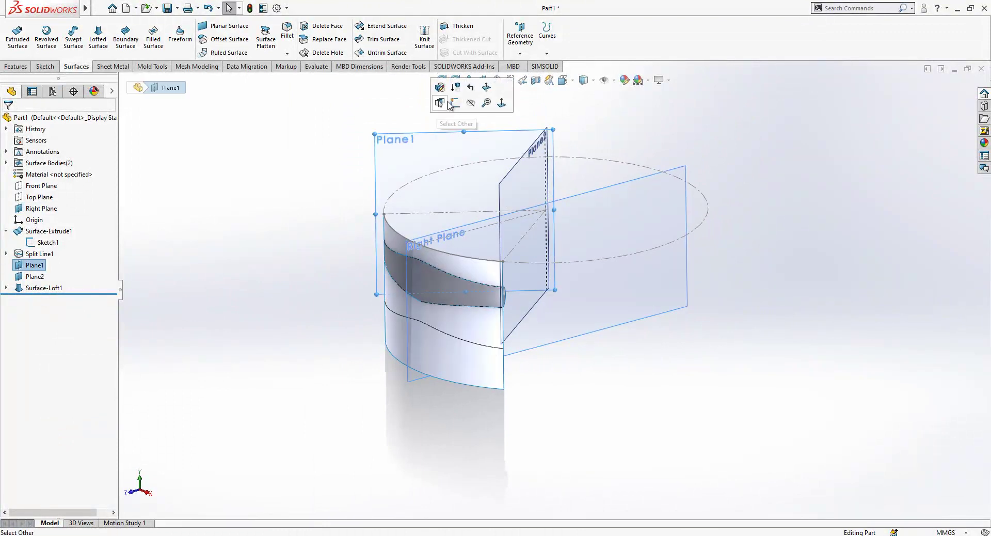
pyautogui.click(440, 104)
pyautogui.scroll(-1, 408, 240)
pyautogui.moveTo(407, 244)
pyautogui.mouseDown(button='middle')
pyautogui.moveTo(438, 246)
pyautogui.moveTo(439, 259)
pyautogui.mouseUp(button='middle')
pyautogui.scroll(-2, 440, 274)
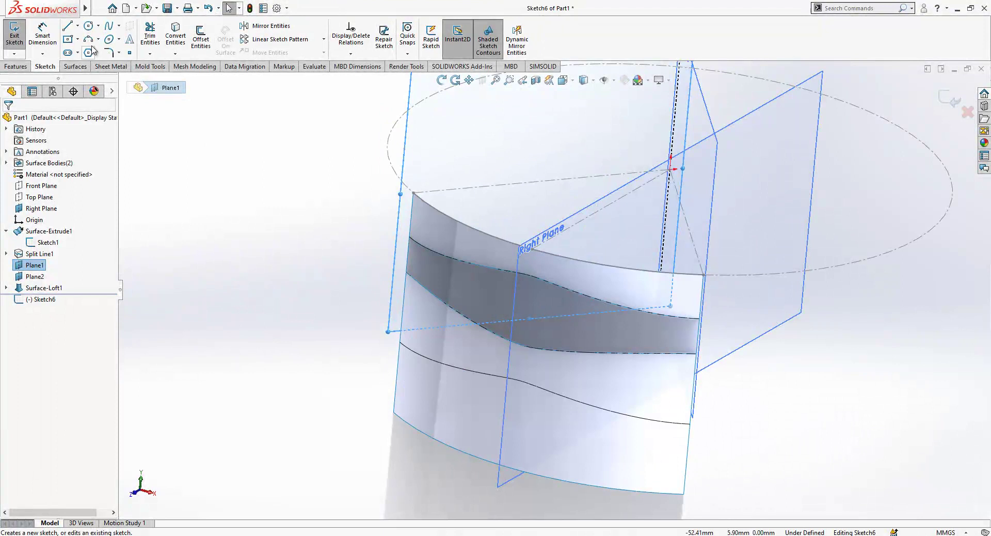
# Draw a 180° centerpoint arc of 4 mm radius between the middle and lower split lines on the segment's Plane1 edge, and exit the sketch
pyautogui.click(88, 25)
pyautogui.click(403, 306)
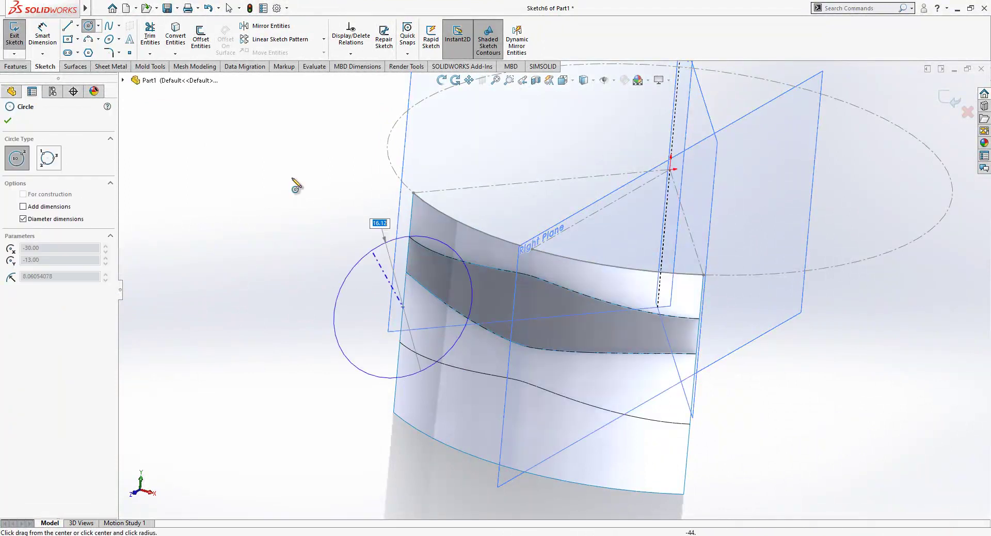
pyautogui.click(88, 39)
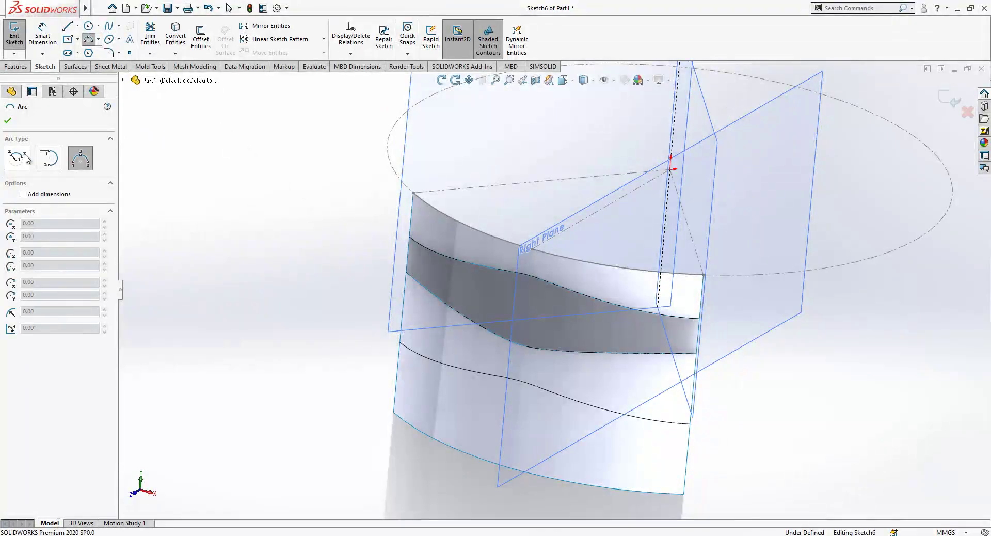
pyautogui.click(17, 158)
pyautogui.click(402, 307)
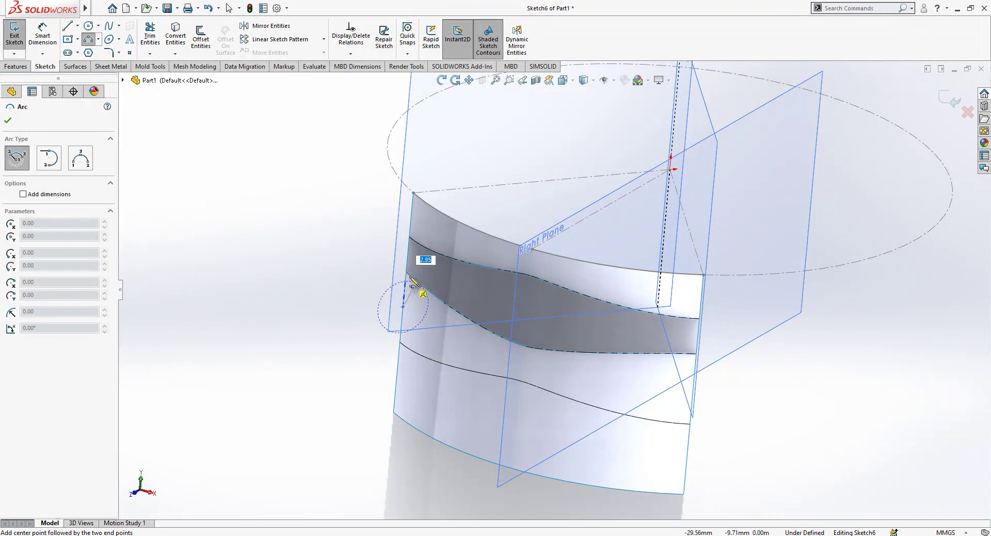
pyautogui.click(402, 342)
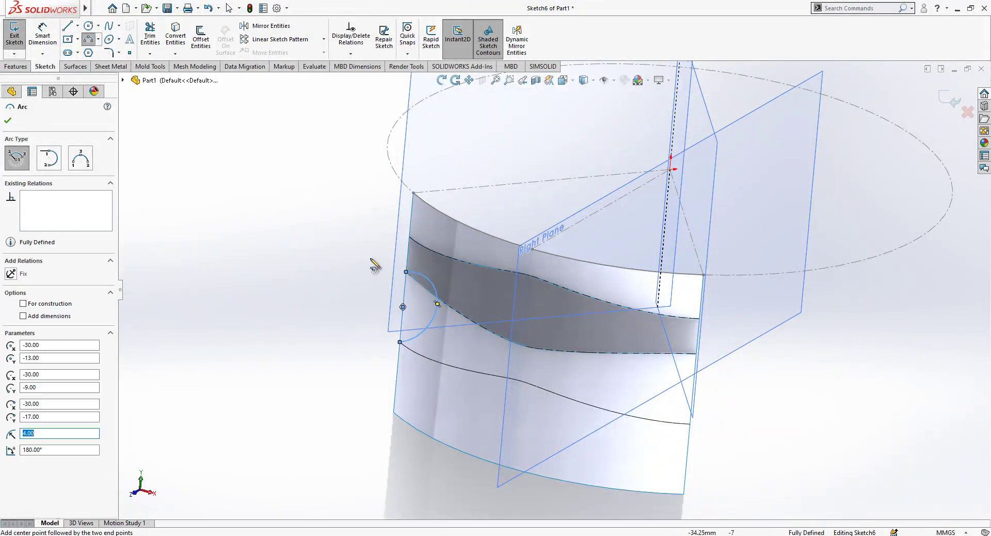
pyautogui.rightClick(362, 239)
pyautogui.click(370, 247)
pyautogui.scroll(1, 349, 260)
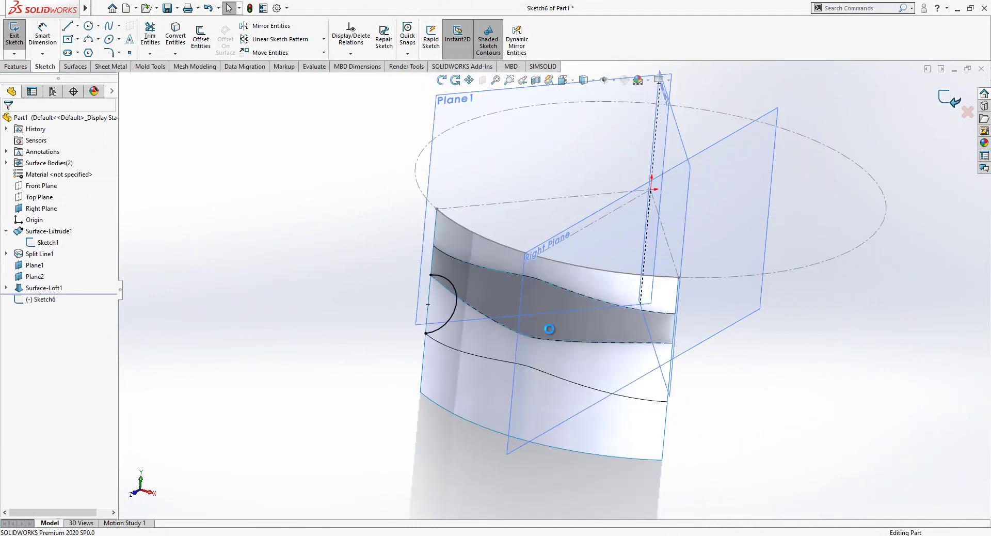
pyautogui.click(948, 98)
# Sketch a 180° centerpoint arc on Plane2 between the middle and lower split lines at the segment's edge, and exit the sketch
pyautogui.moveTo(588, 371); pyautogui.dragTo(499, 393, button='middle')
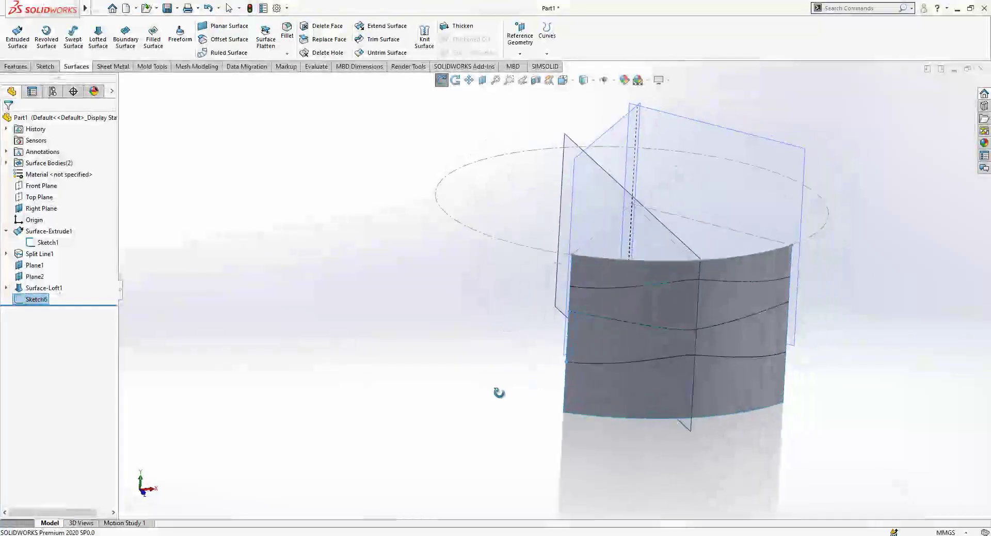
pyautogui.click(725, 151)
pyautogui.click(758, 109)
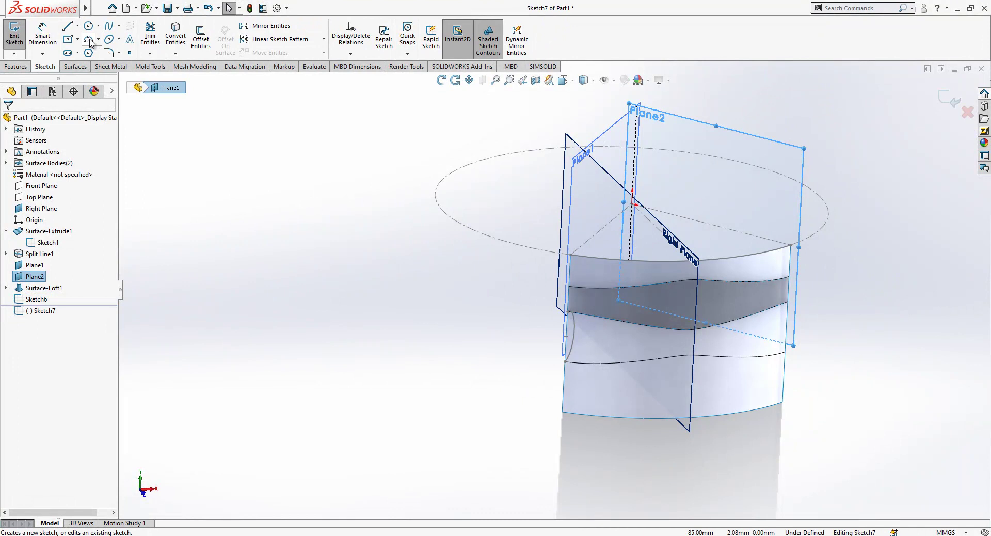
pyautogui.click(88, 38)
pyautogui.scroll(-4, 812, 313)
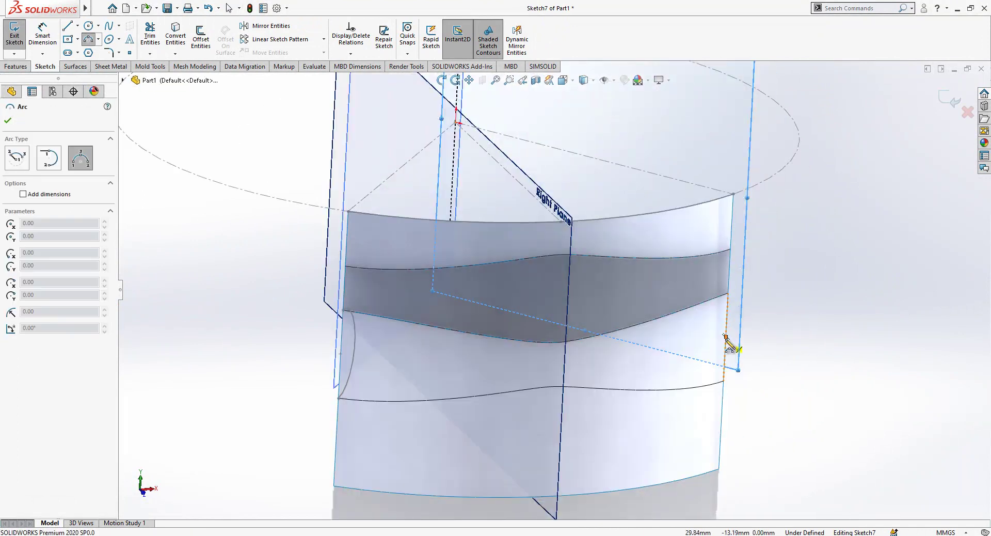
pyautogui.click(726, 337)
pyautogui.click(742, 310)
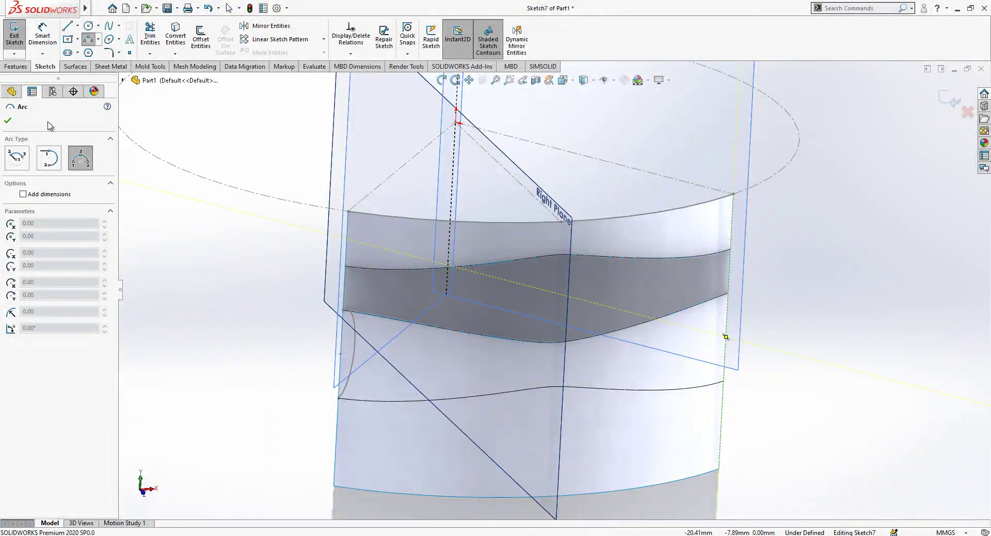
pyautogui.click(24, 162)
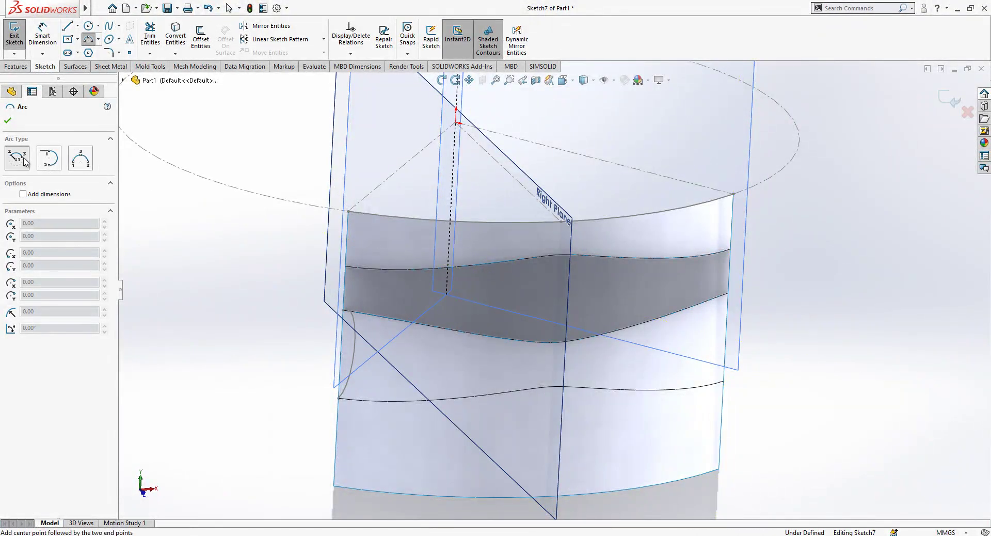
pyautogui.click(726, 337)
pyautogui.click(728, 293)
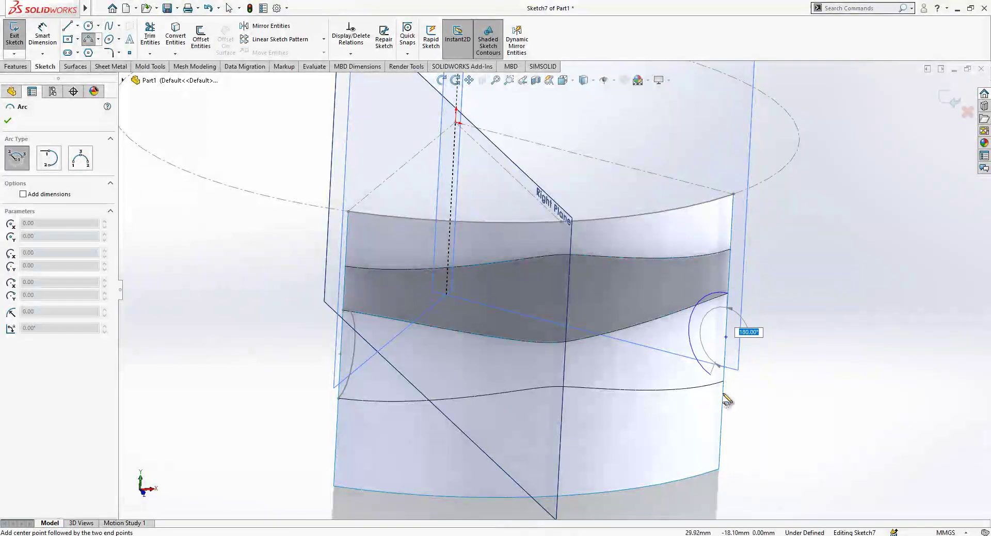
pyautogui.click(725, 382)
pyautogui.rightClick(815, 150)
pyautogui.click(829, 173)
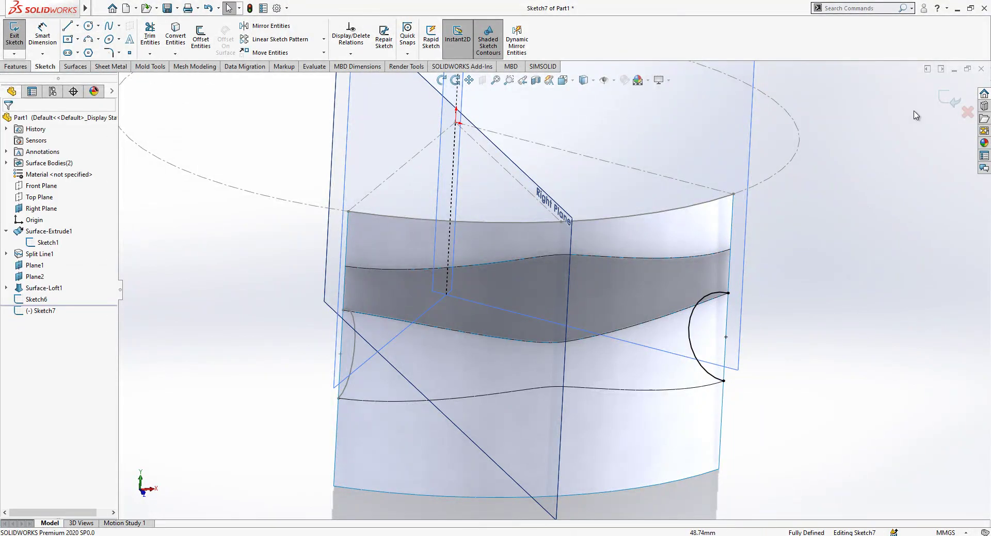
# Sketch a vertical construction line on the Right Plane from the middle split line down to the lower split line
pyautogui.scroll(1, 578, 288)
pyautogui.moveTo(516, 300); pyautogui.dragTo(410, 325, button='middle')
pyautogui.scroll(2, 568, 300)
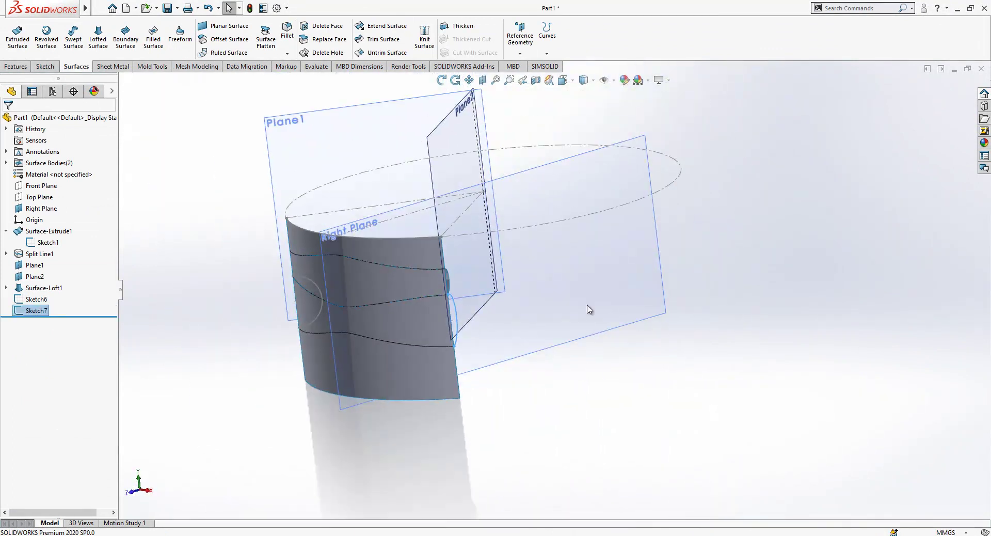
pyautogui.click(590, 308)
pyautogui.click(637, 275)
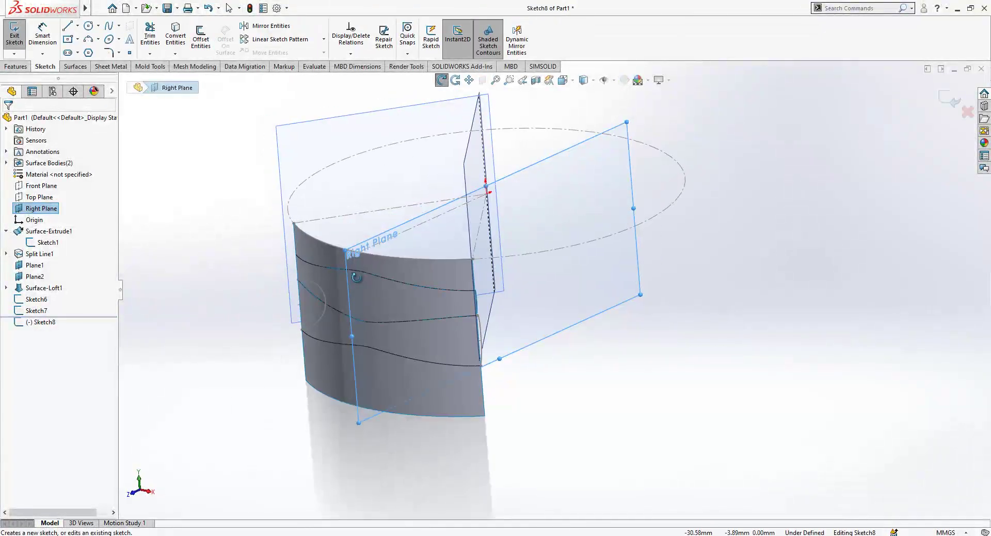
pyautogui.click(68, 26)
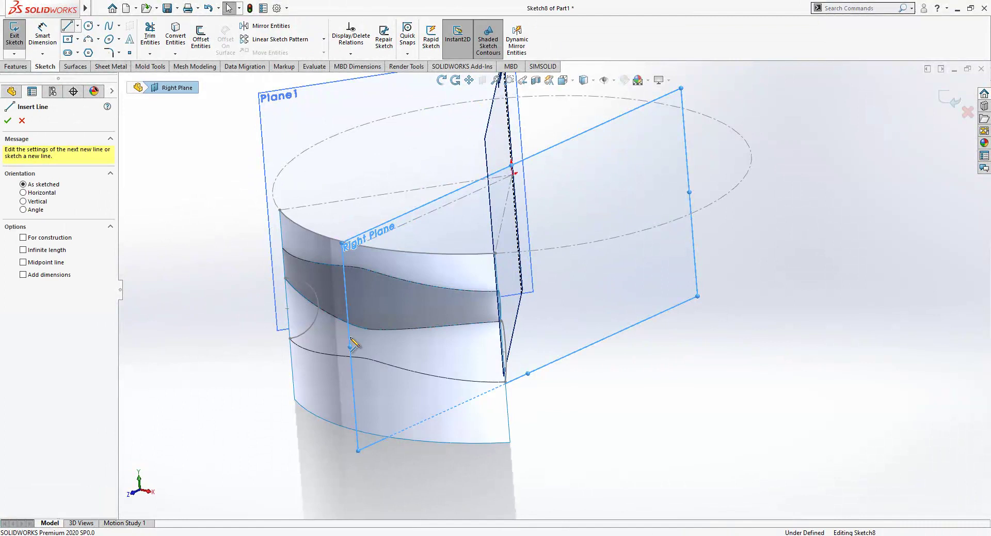
pyautogui.scroll(-2, 376, 331)
pyautogui.click(375, 324)
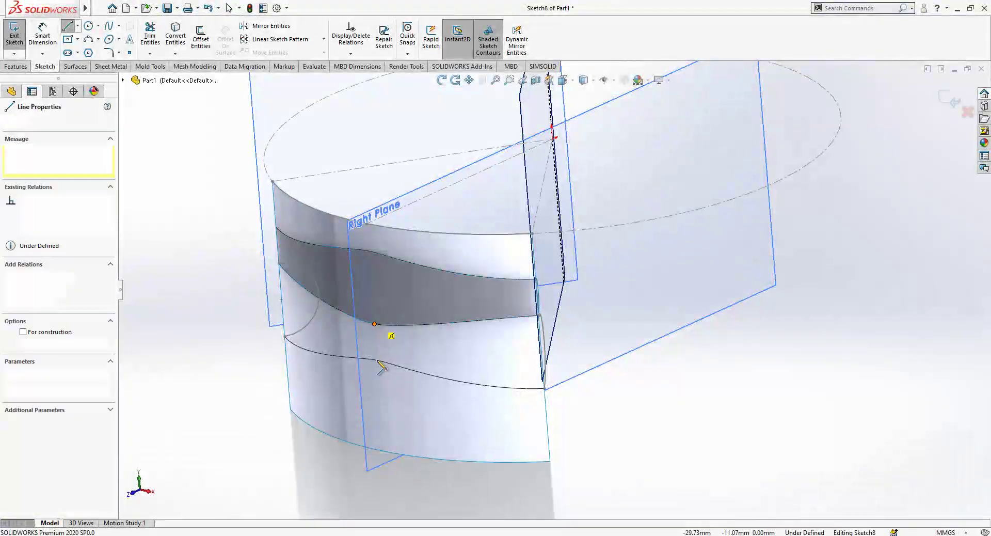
pyautogui.click(378, 360)
pyautogui.press('Escape')
pyautogui.click(377, 351)
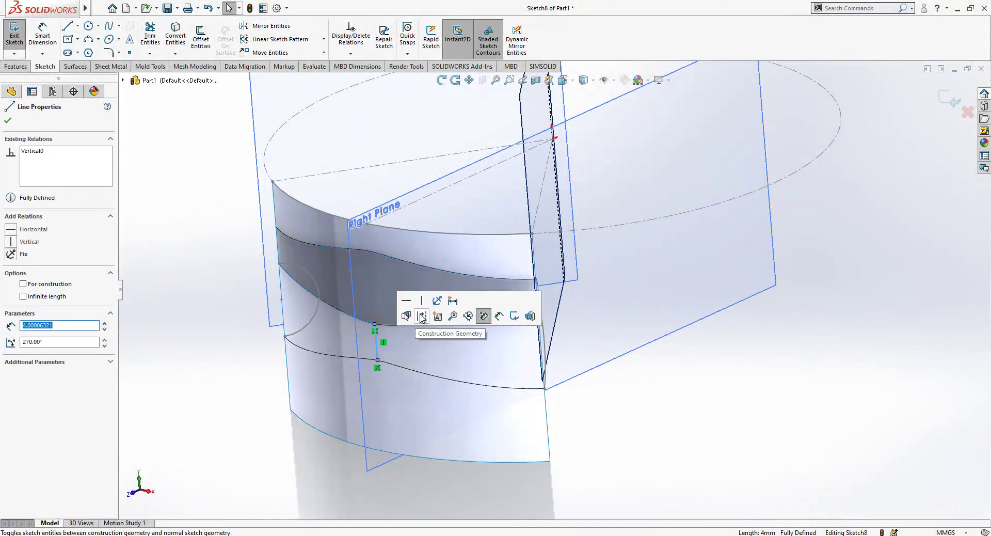
pyautogui.press('Escape')
# Draw a circle centred on the construction line's midpoint and passing through its upper endpoint
pyautogui.click(89, 27)
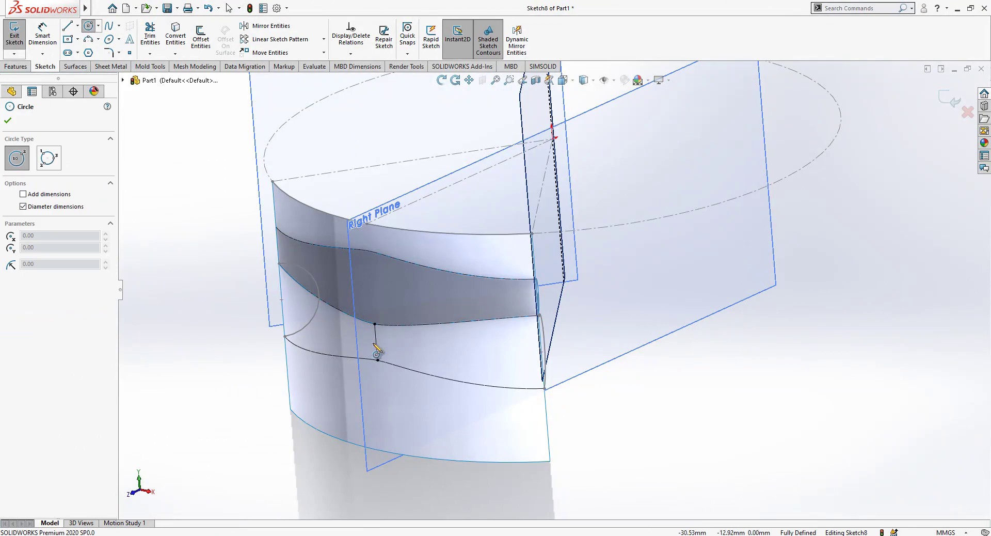
pyautogui.click(377, 336)
pyautogui.click(375, 324)
pyautogui.press('Escape')
# Trim away the outer half of the new Right Plane circle and exit the sketch
pyautogui.click(150, 36)
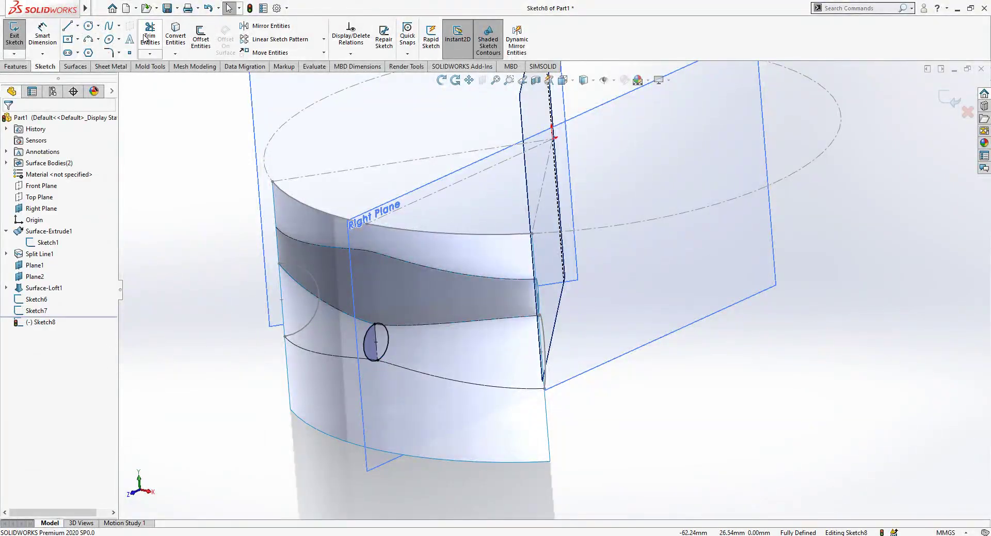
pyautogui.click(364, 343)
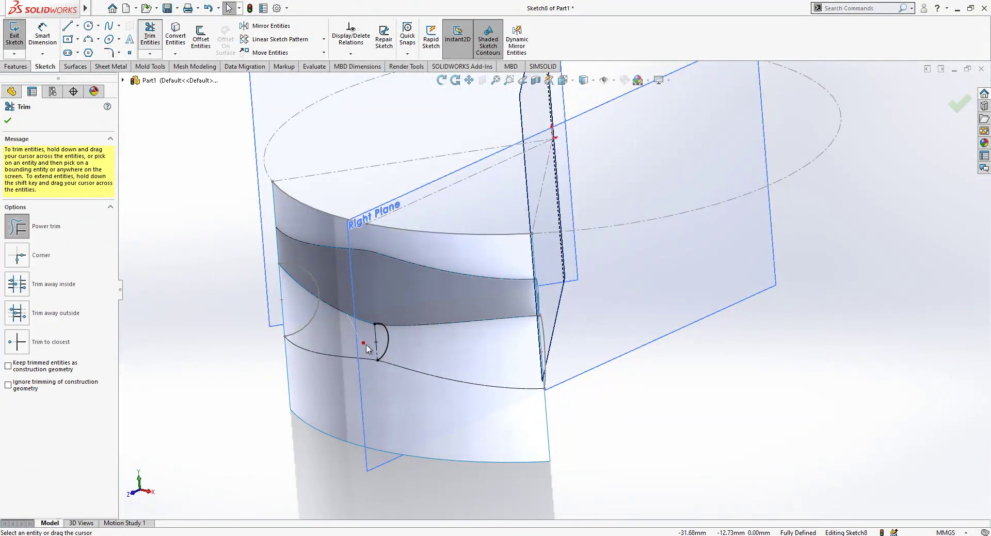
pyautogui.click(956, 103)
pyautogui.click(949, 99)
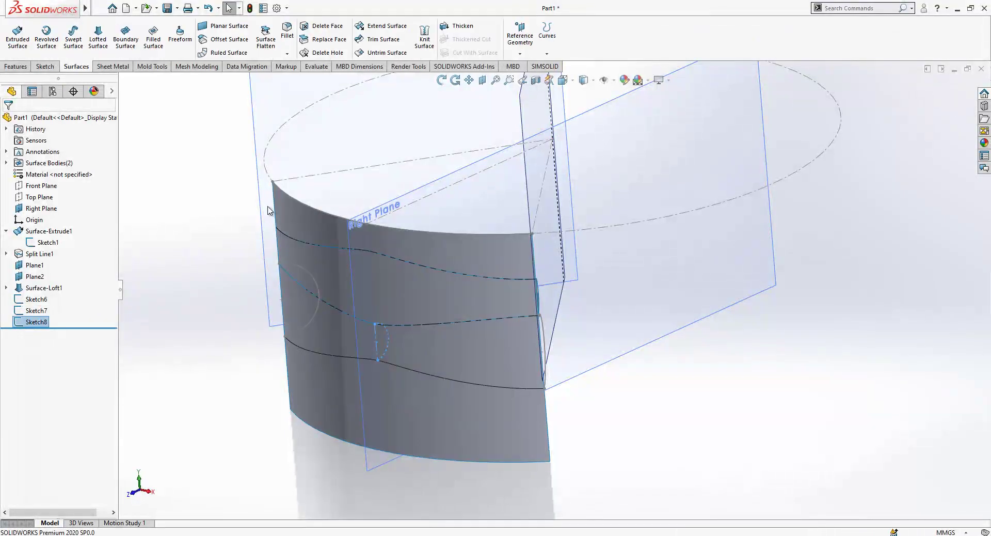
# Start a lofted surface through profiles Sketch6, Sketch8 and Sketch7, using the lower and middle split line edges as guide curves
pyautogui.click(98, 37)
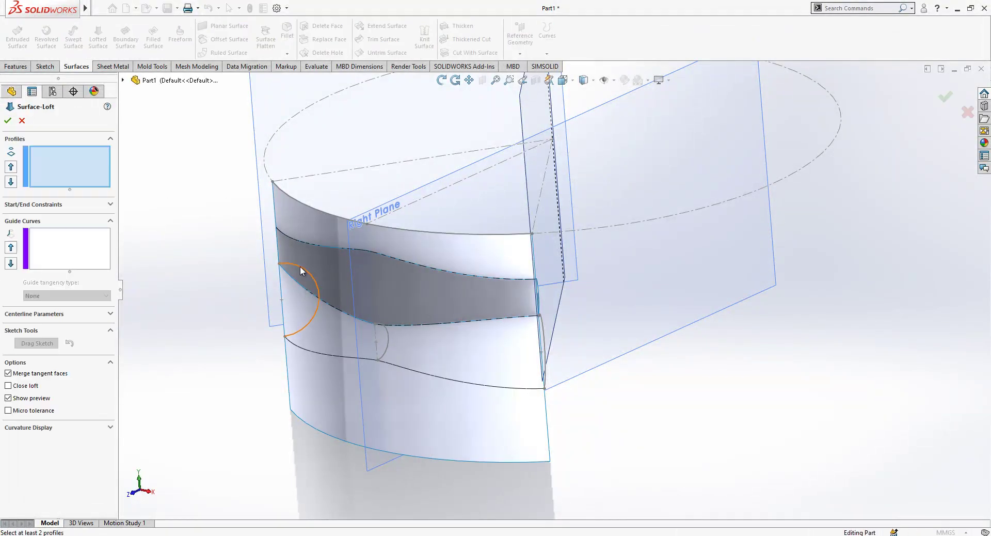
pyautogui.click(305, 280)
pyautogui.click(383, 338)
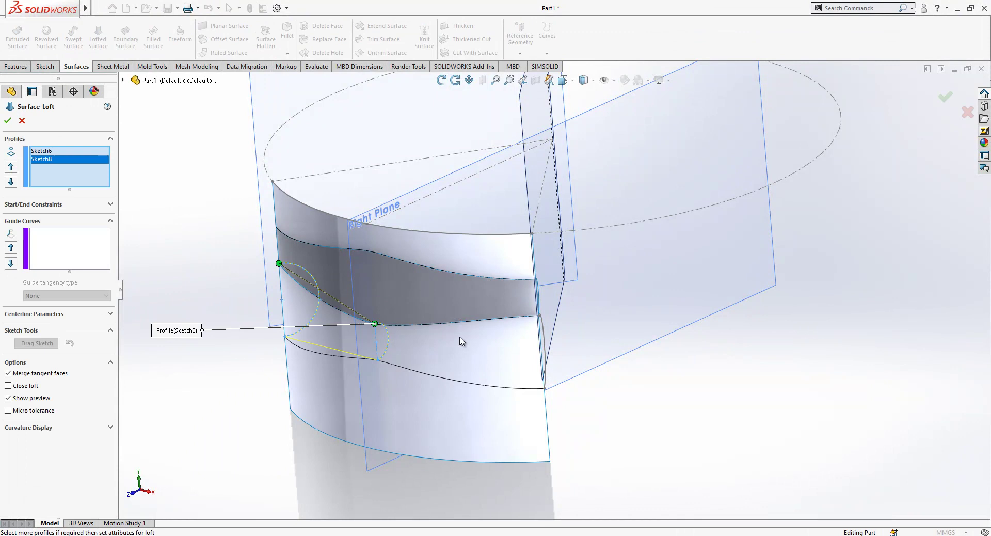
pyautogui.click(544, 330)
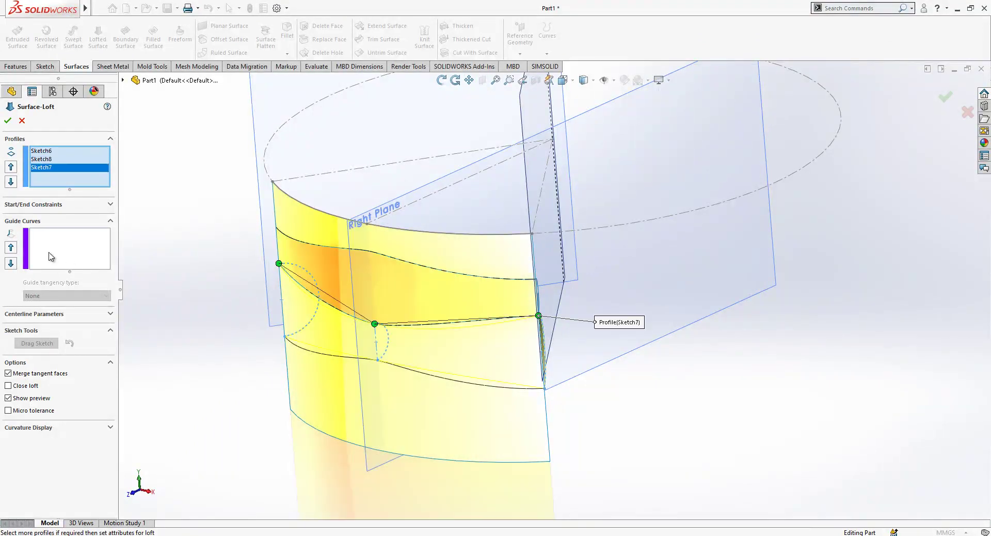
pyautogui.click(46, 253)
pyautogui.click(342, 358)
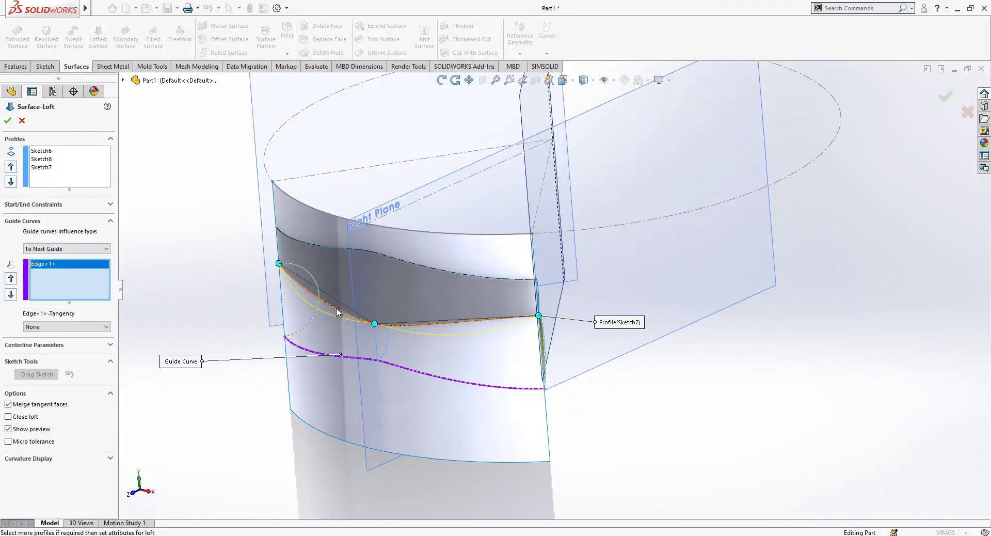
pyautogui.click(337, 309)
# Set the end and start constraints of the second surface loft to Normal To Profile
pyautogui.click(41, 152)
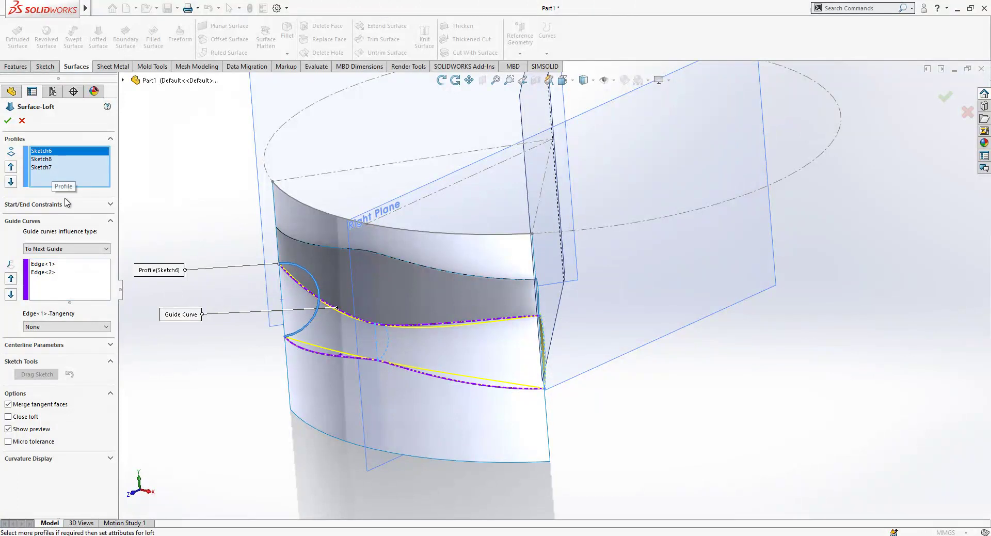
pyautogui.click(75, 205)
pyautogui.click(62, 252)
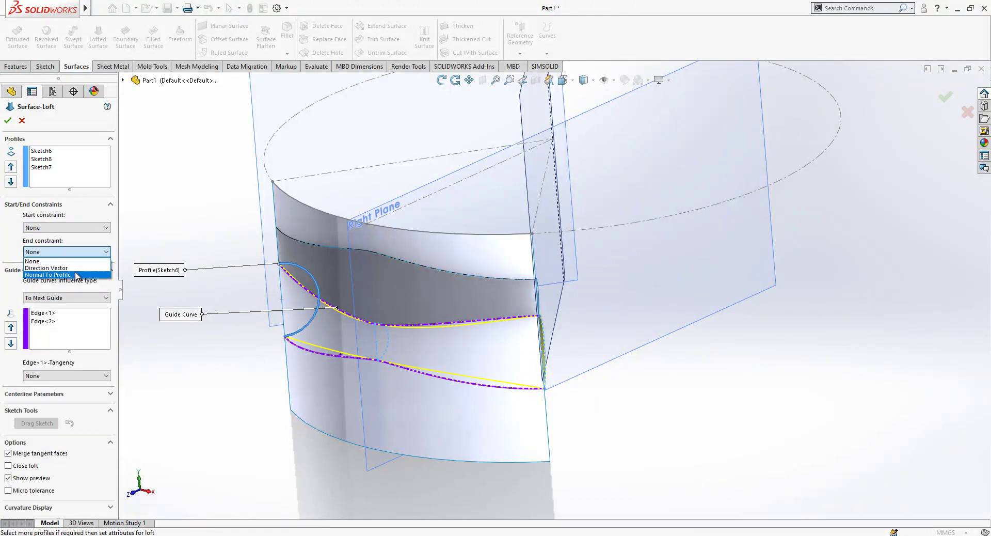
pyautogui.click(57, 271)
pyautogui.click(67, 228)
pyautogui.click(57, 246)
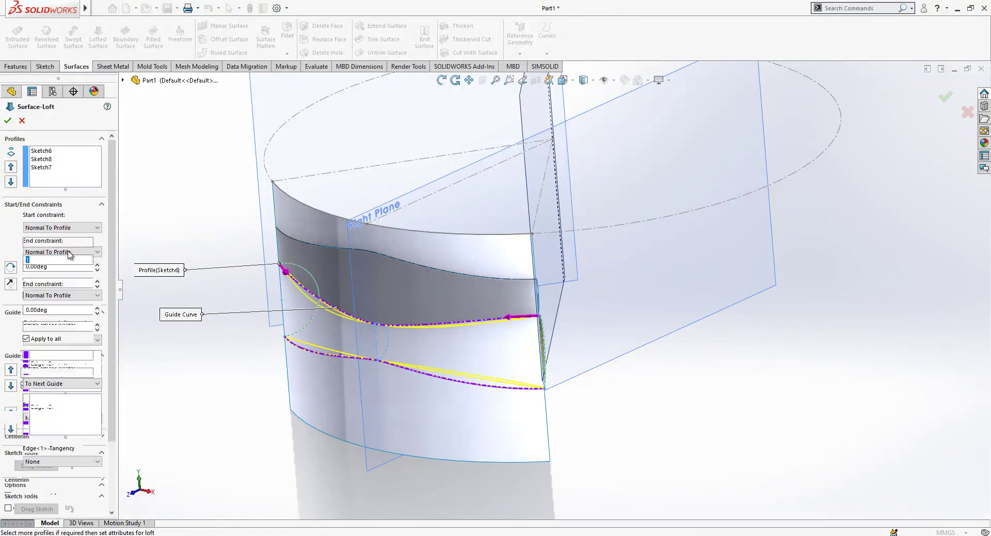
# Accept the second surface loft and hide the original split cylindrical surface body
pyautogui.click(8, 120)
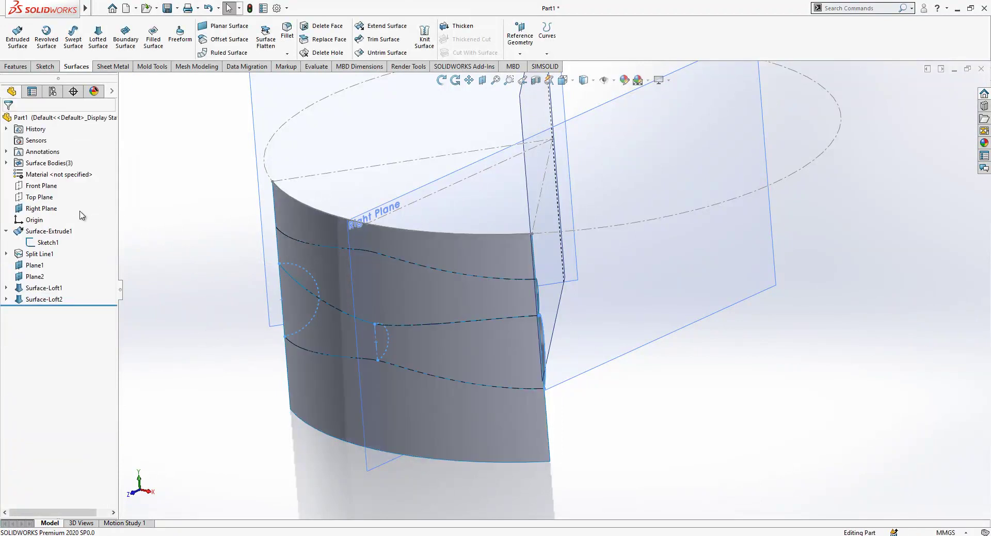
pyautogui.click(8, 163)
pyautogui.click(42, 178)
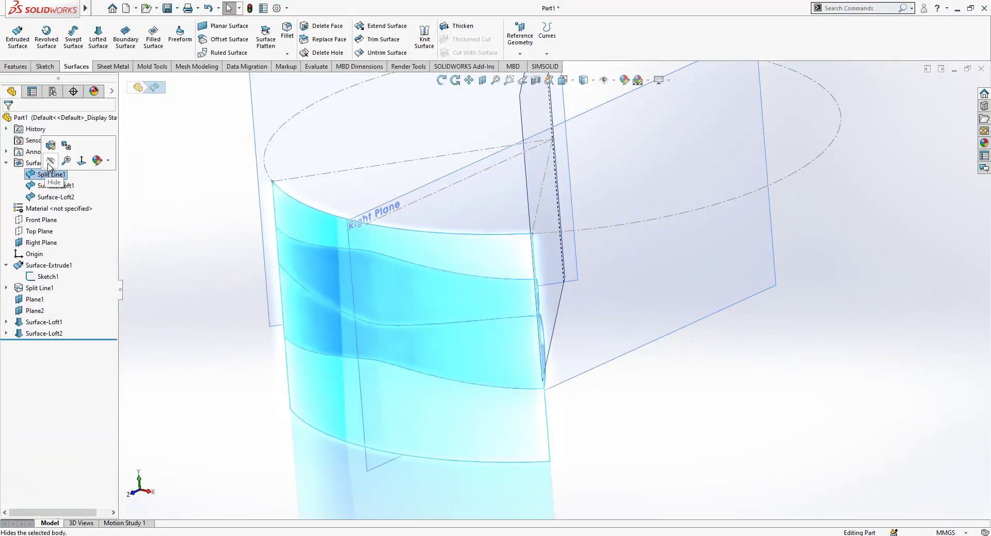
pyautogui.click(49, 162)
# Hide the two reference planes Plane1 and Plane2
pyautogui.scroll(2, 330, 273)
pyautogui.moveTo(341, 279); pyautogui.dragTo(475, 289, button='middle')
pyautogui.moveTo(56, 298); pyautogui.dragTo(43, 309)
pyautogui.rightClick(42, 309)
pyautogui.click(51, 294)
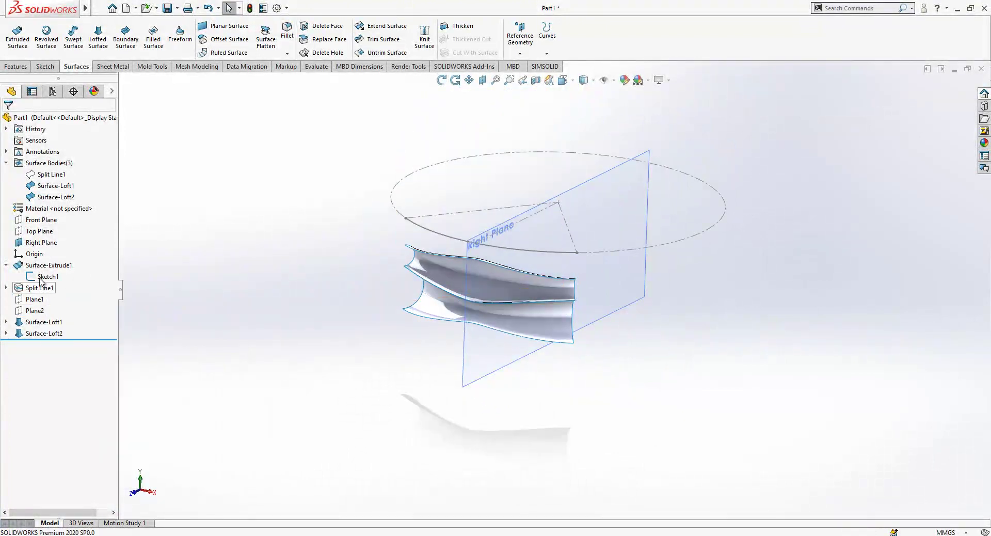
# Show the split cylindrical surface body and hide it again
pyautogui.click(48, 265)
pyautogui.scroll(1, 249, 291)
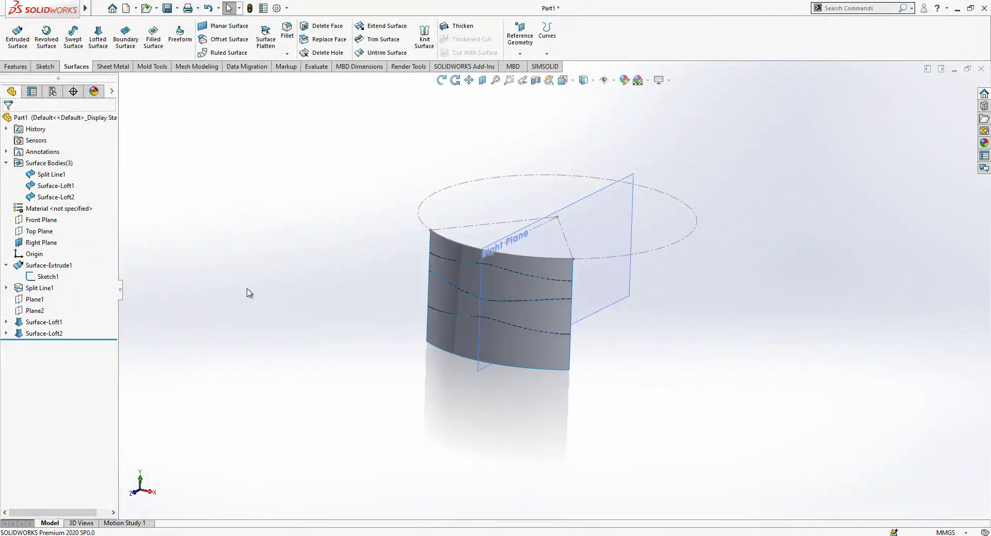
pyautogui.scroll(-1, 631, 226)
pyautogui.click(426, 355)
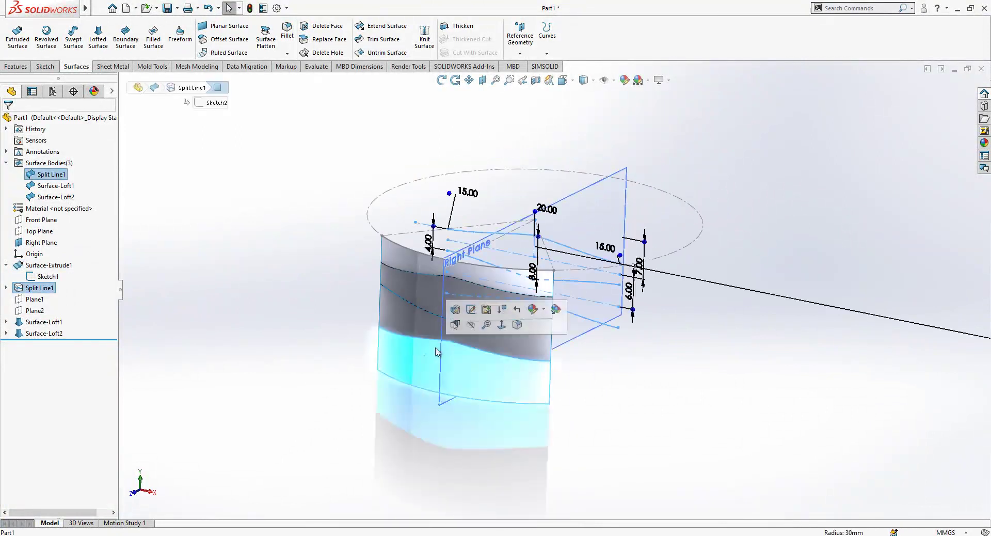
pyautogui.click(470, 325)
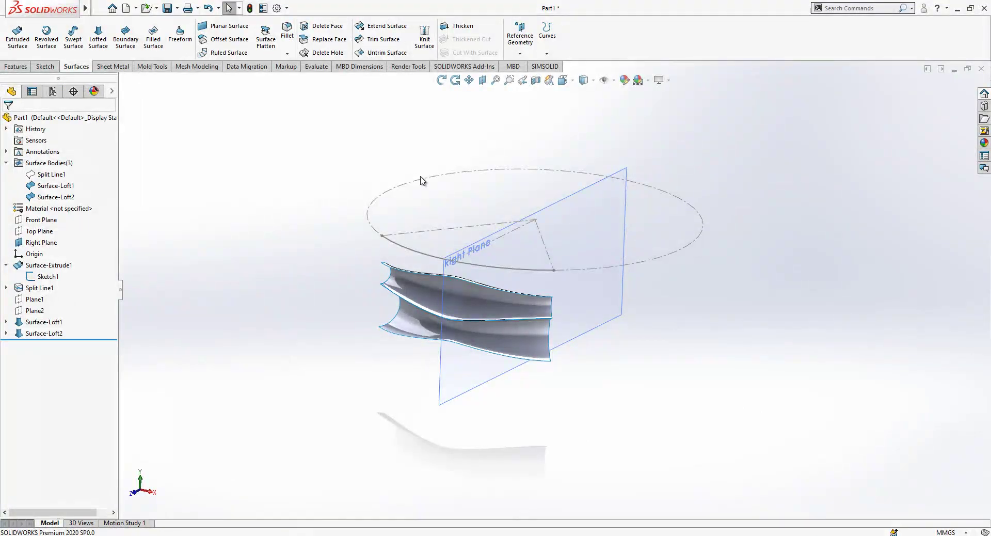
# Hide Sketch1 with its construction circle and hide the Right Plane
pyautogui.click(432, 177)
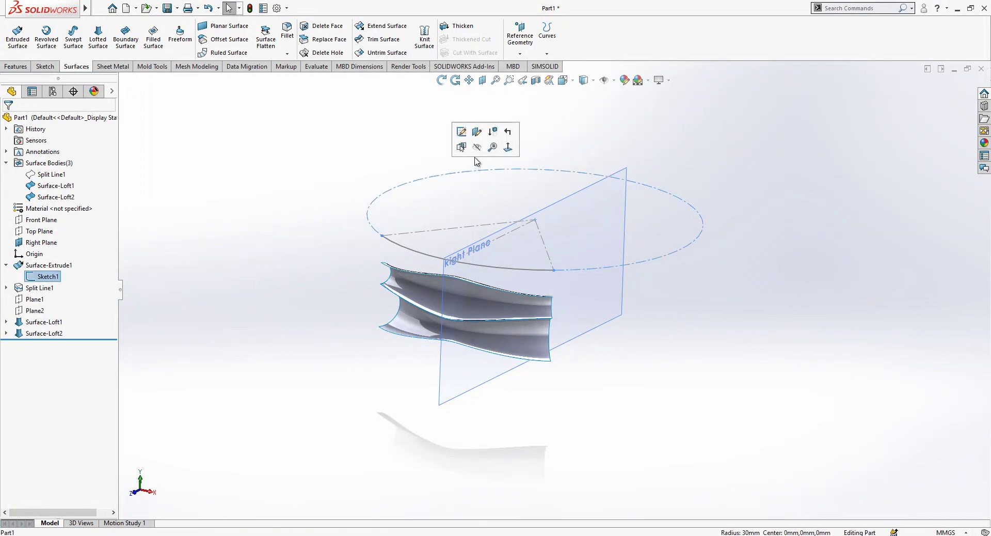
pyautogui.click(476, 149)
pyautogui.click(559, 215)
pyautogui.click(619, 186)
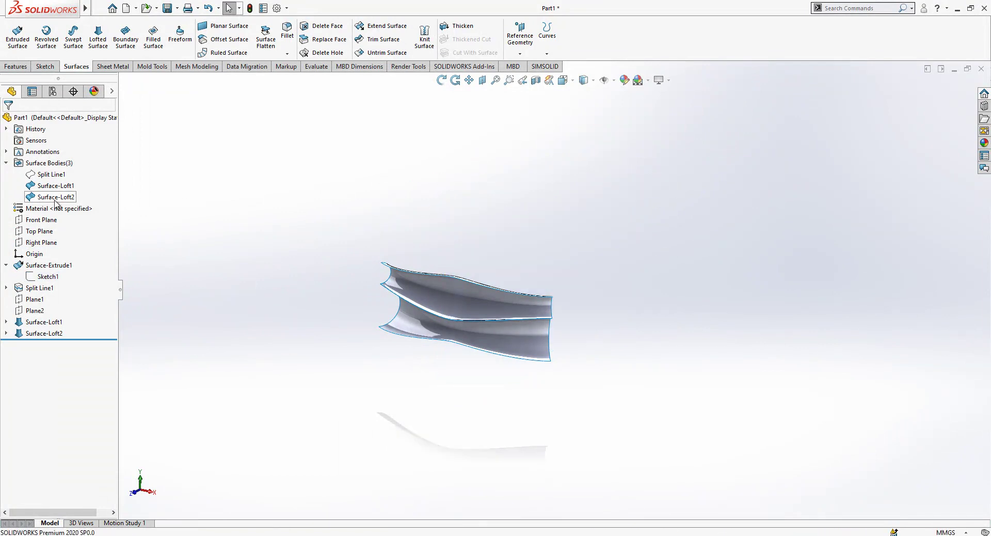
# Create a reference axis through the origin, perpendicular to the Top Plane
pyautogui.click(40, 242)
pyautogui.click(33, 253)
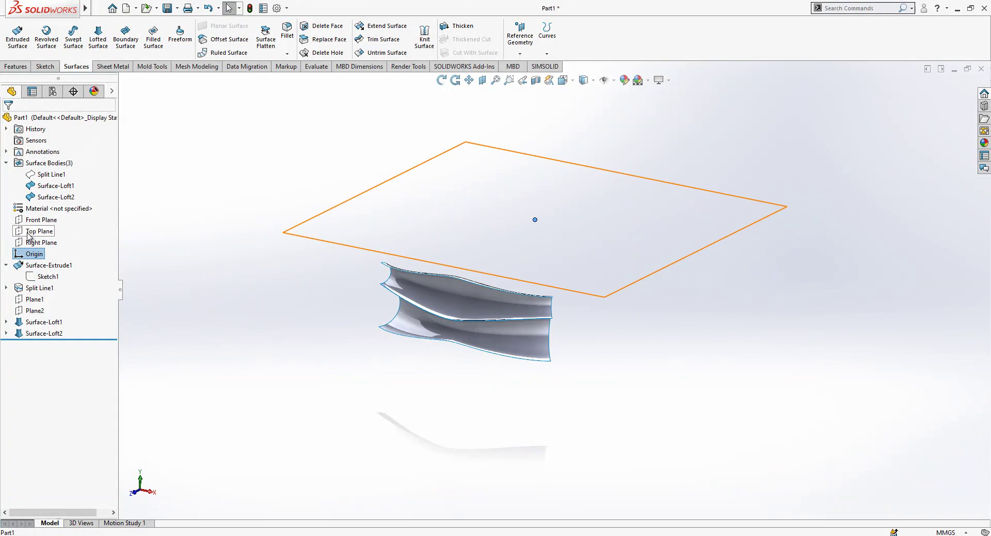
pyautogui.keyDown('ctrl'); pyautogui.click(39, 231); pyautogui.keyUp('ctrl')
pyautogui.click(520, 53)
pyautogui.click(528, 79)
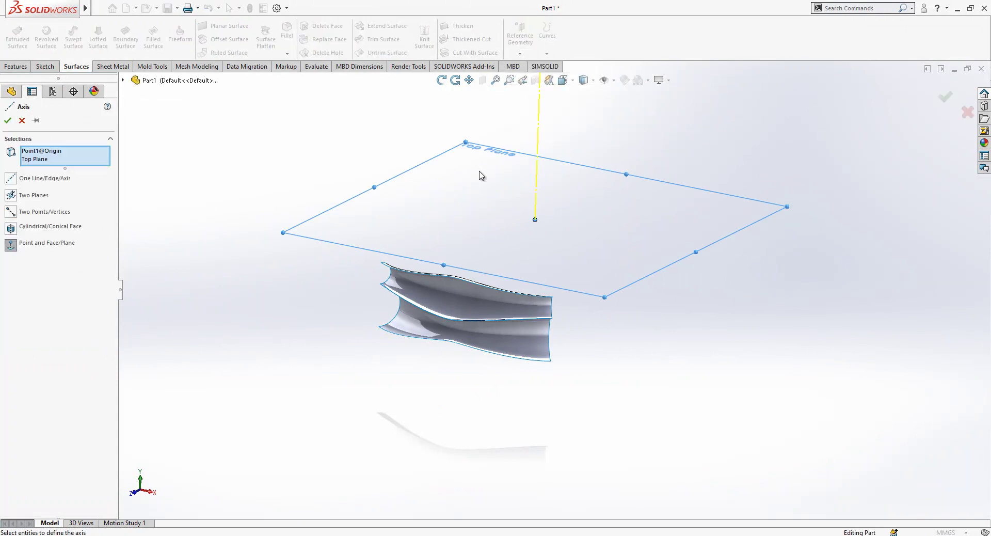
pyautogui.click(7, 121)
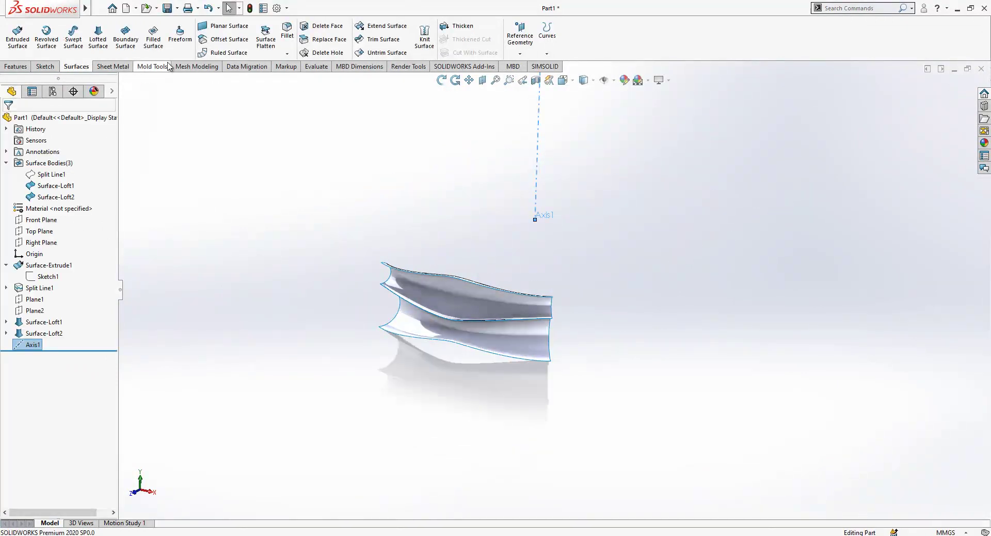
# Circular-pattern the bodies Surface-Loft1 and Surface-Loft2 around Axis1 with 5 equally spaced instances over 360°
pyautogui.click(24, 69)
pyautogui.click(308, 54)
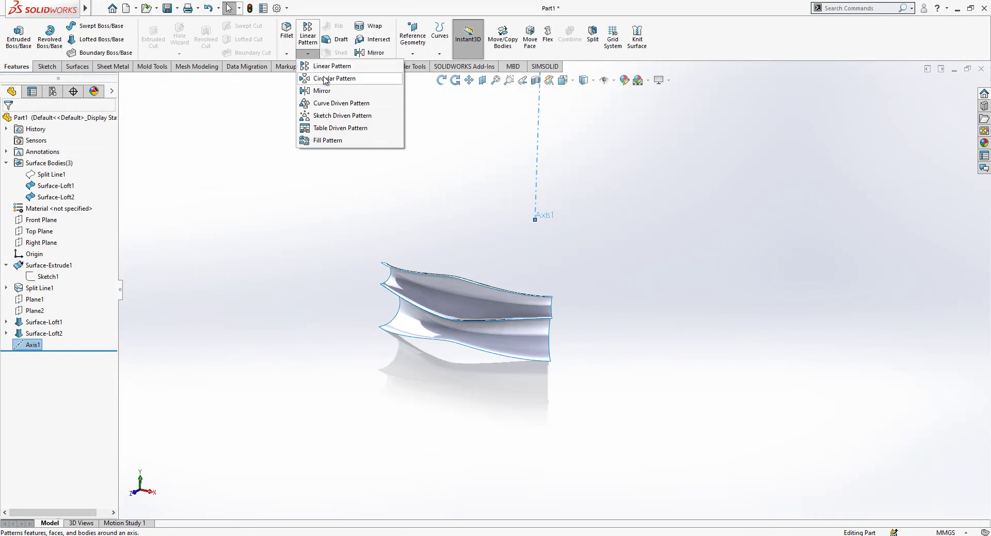
pyautogui.click(310, 79)
pyautogui.click(27, 320)
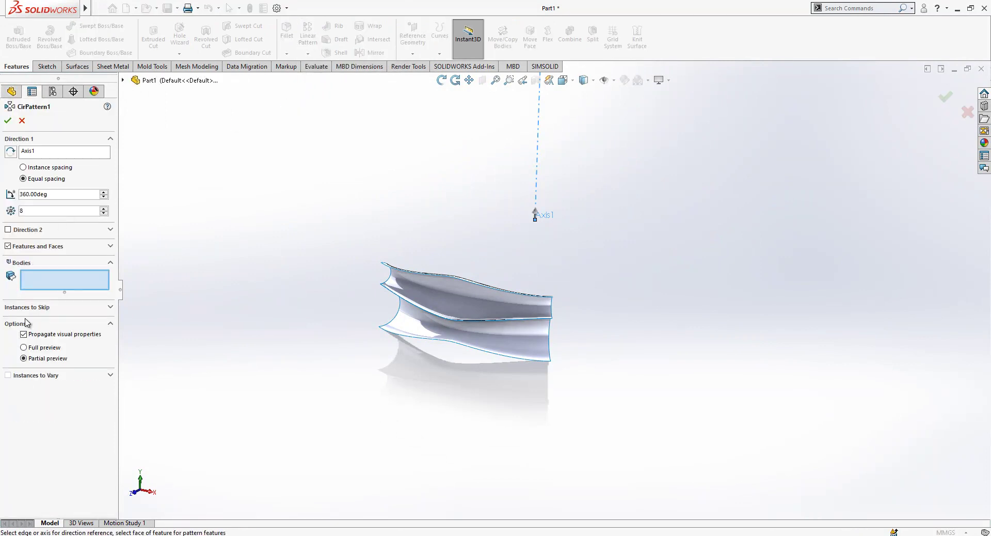
pyautogui.click(520, 312)
pyautogui.click(509, 339)
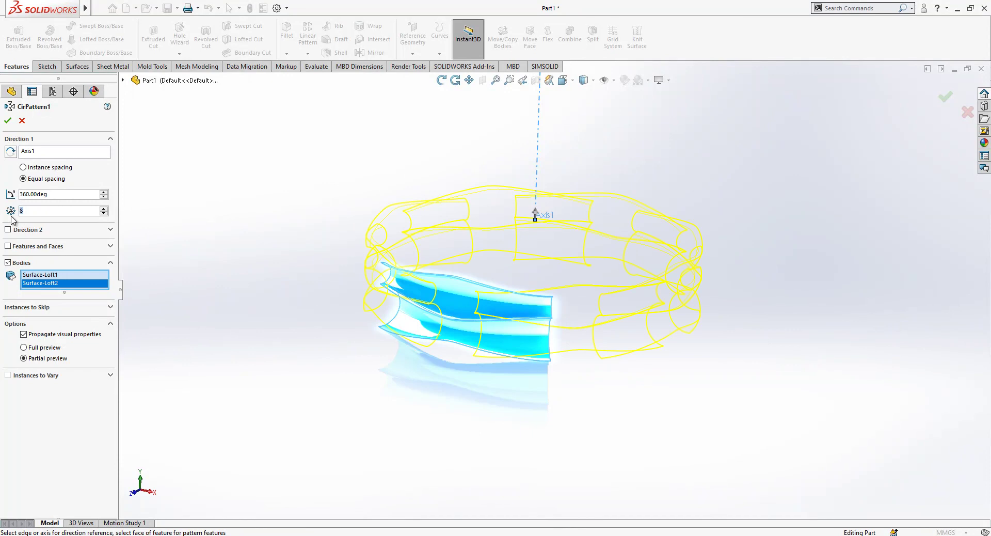
pyautogui.write('5')
pyautogui.click(8, 120)
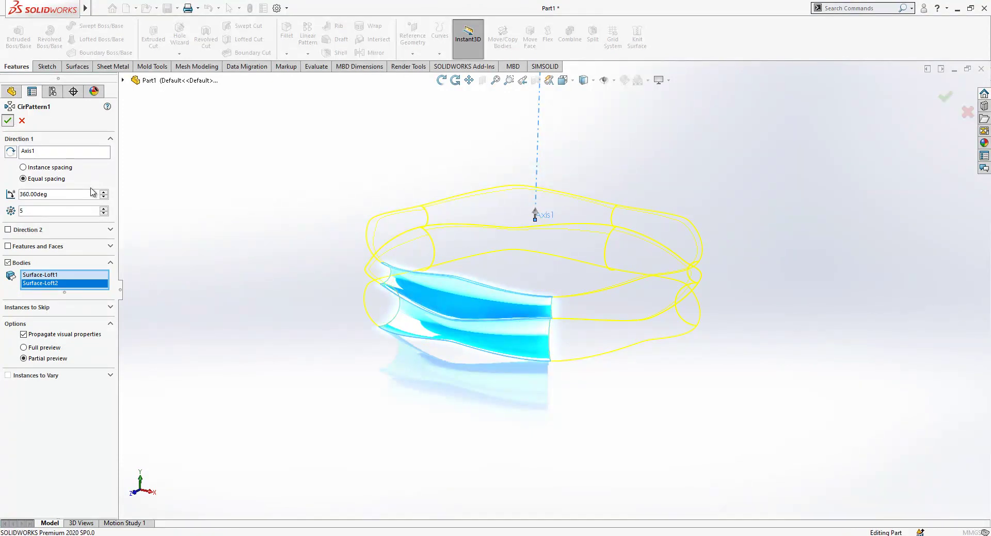
# Knit all the visible lofted and patterned surface bodies into one surface
pyautogui.click(77, 67)
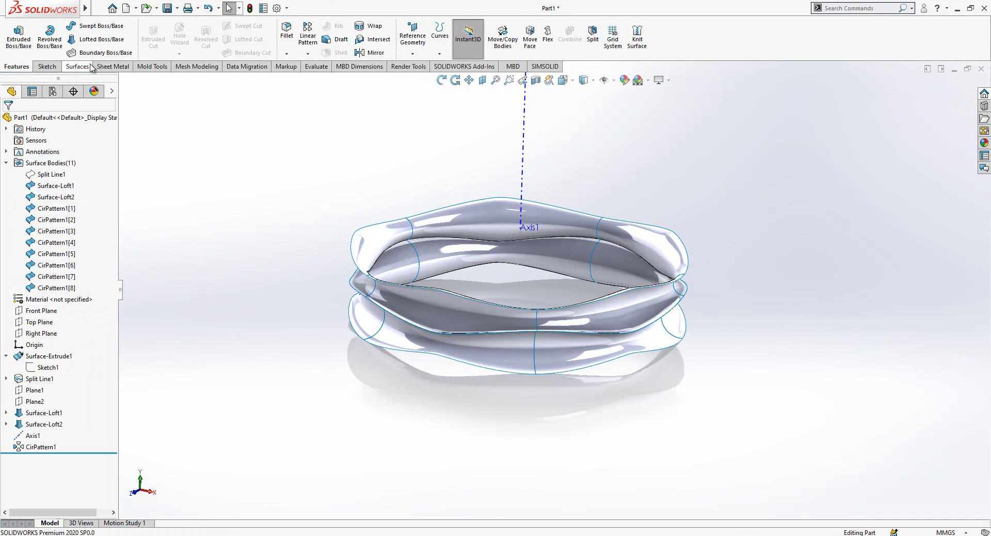
pyautogui.click(425, 36)
pyautogui.moveTo(760, 150); pyautogui.dragTo(213, 426)
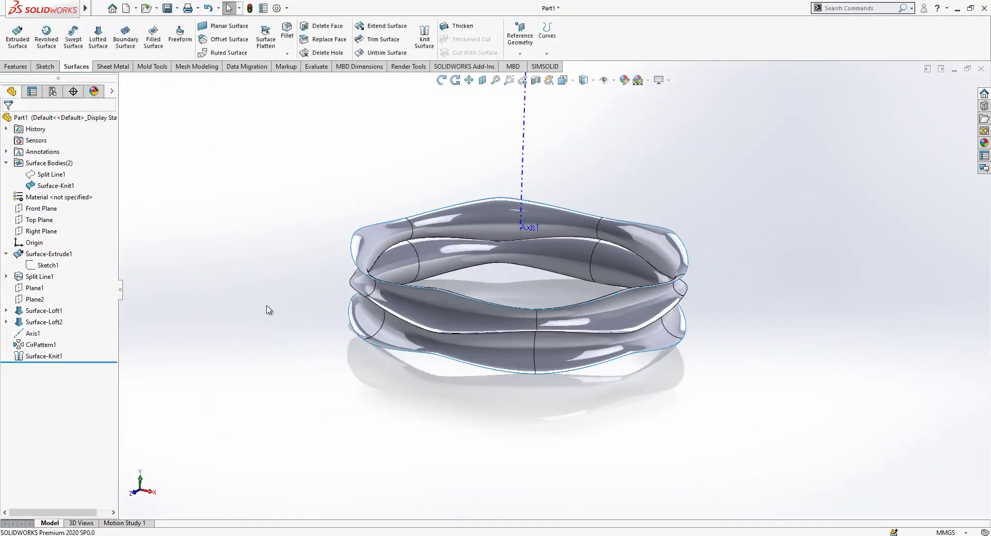
# Try to apply a constant 1 mm fillet to the sharp edge between the upper and lower lofted bands
pyautogui.scroll(-1, 541, 309)
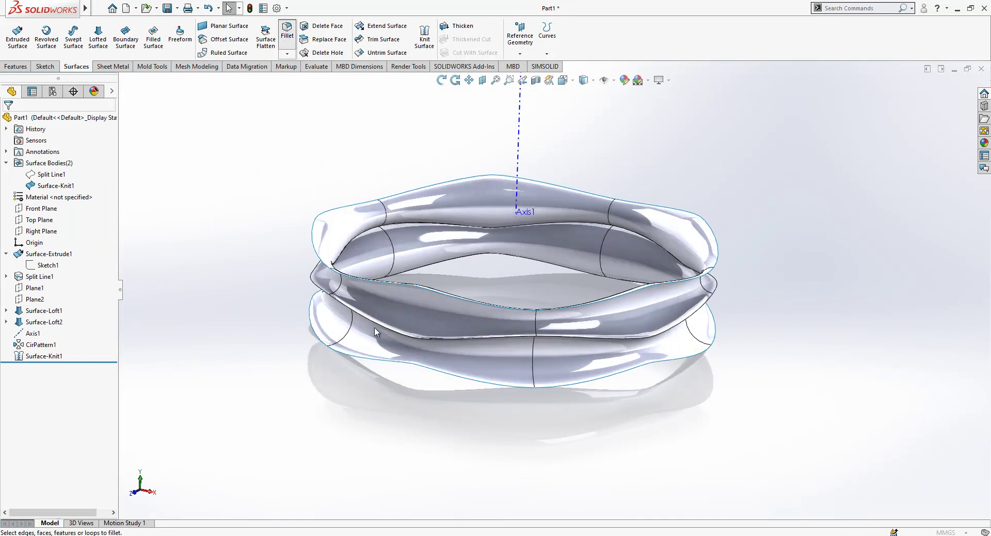
pyautogui.click(373, 322)
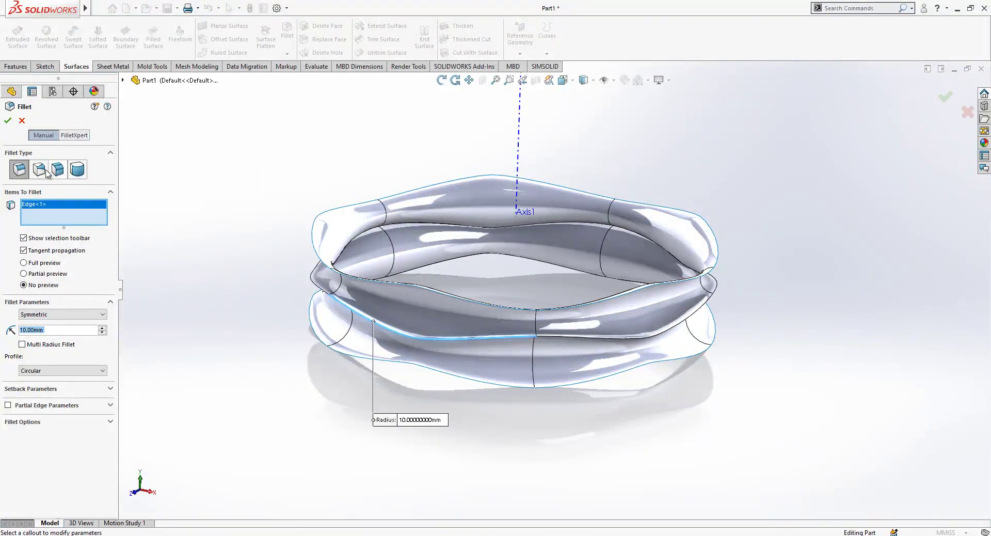
pyautogui.write('1')
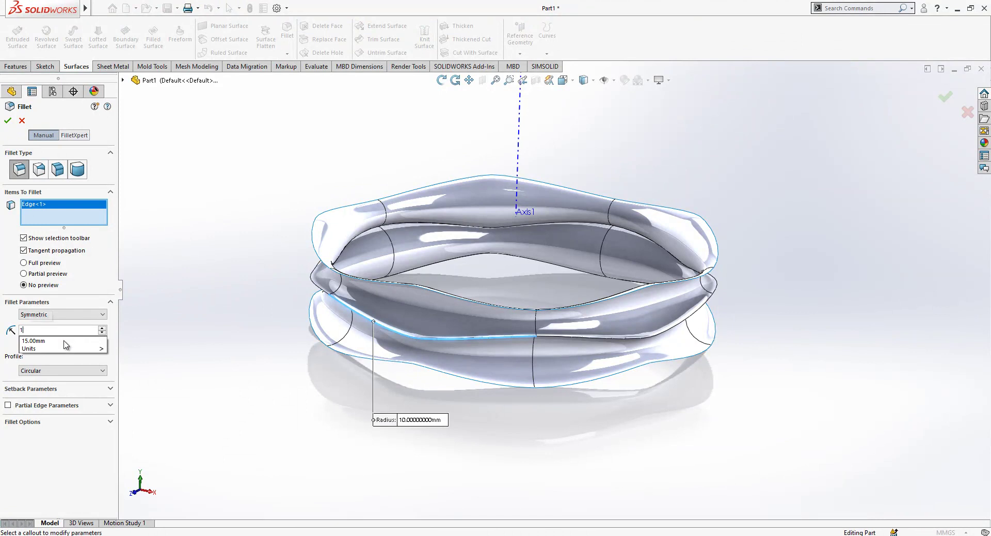
pyautogui.press('Return')
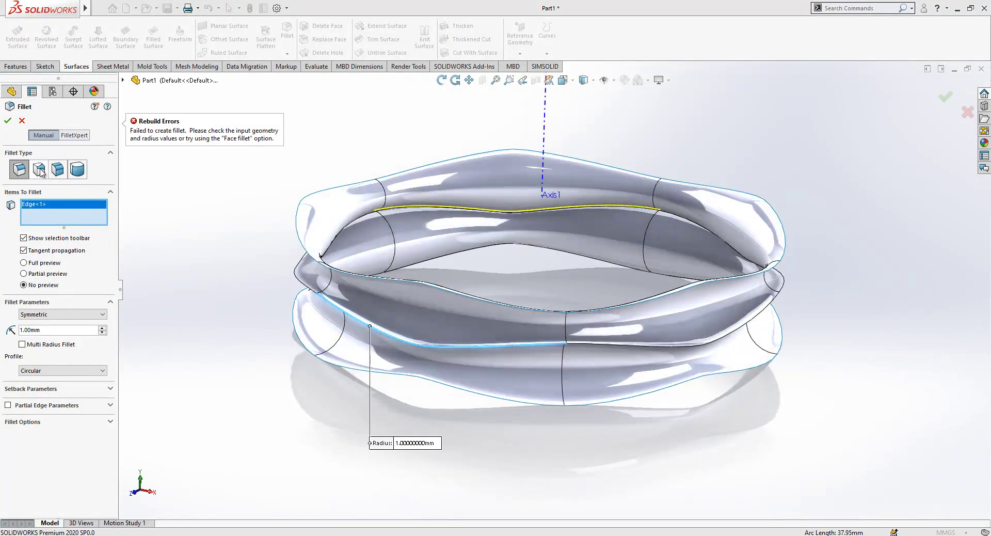
# Apply a 1 mm symmetric face fillet between the front upper band face and the lower band face, with tangent propagation
pyautogui.click(58, 169)
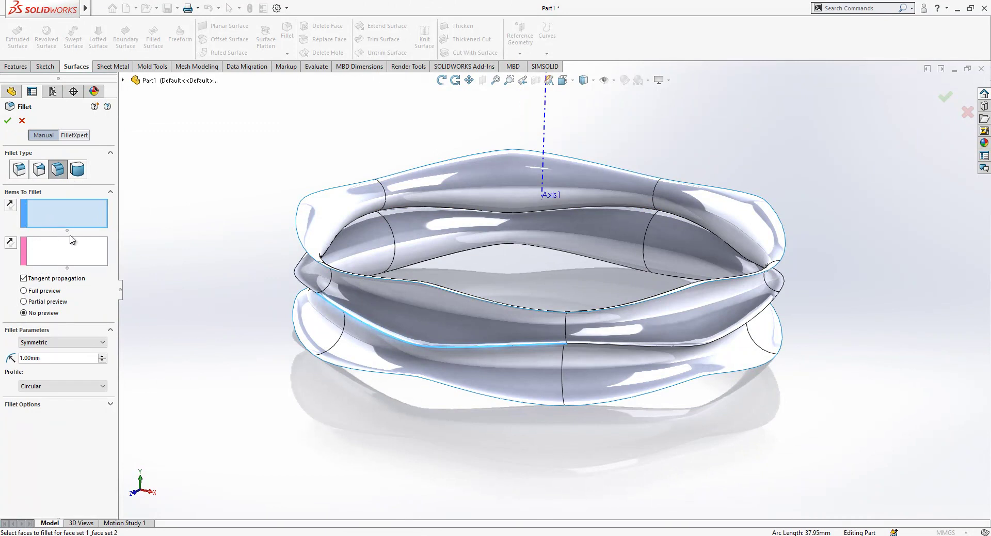
pyautogui.click(384, 312)
pyautogui.click(71, 265)
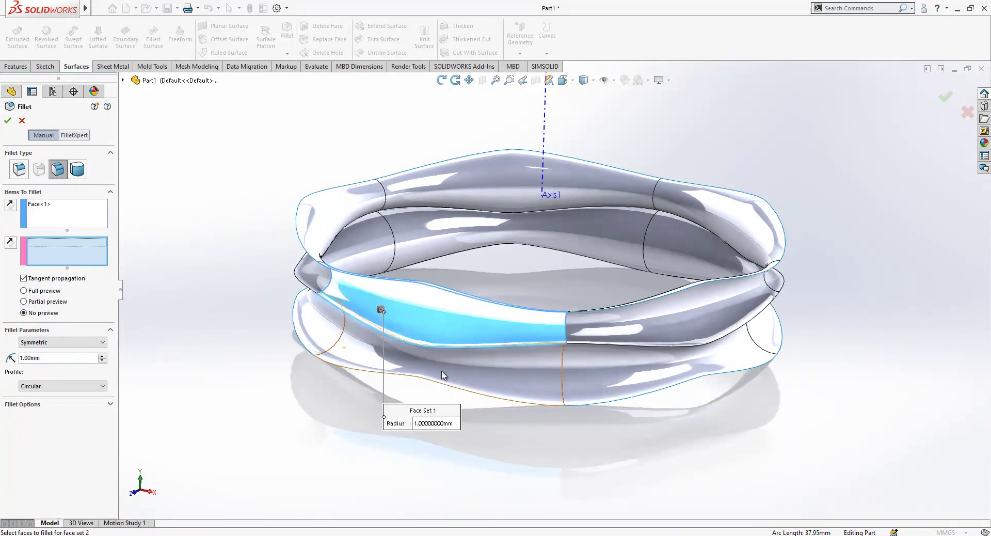
pyautogui.click(446, 369)
pyautogui.scroll(-2, 379, 371)
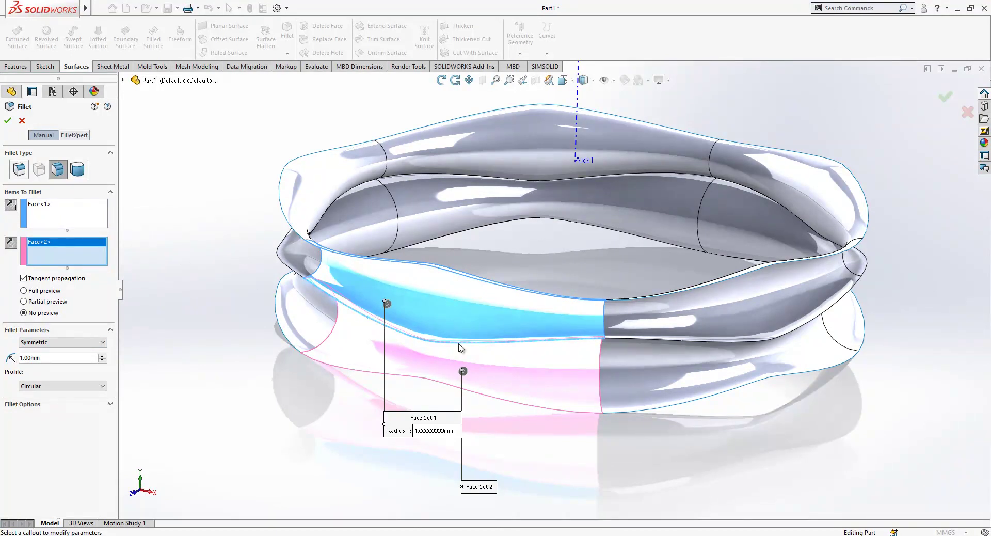
pyautogui.moveTo(516, 364); pyautogui.dragTo(468, 353, button='middle')
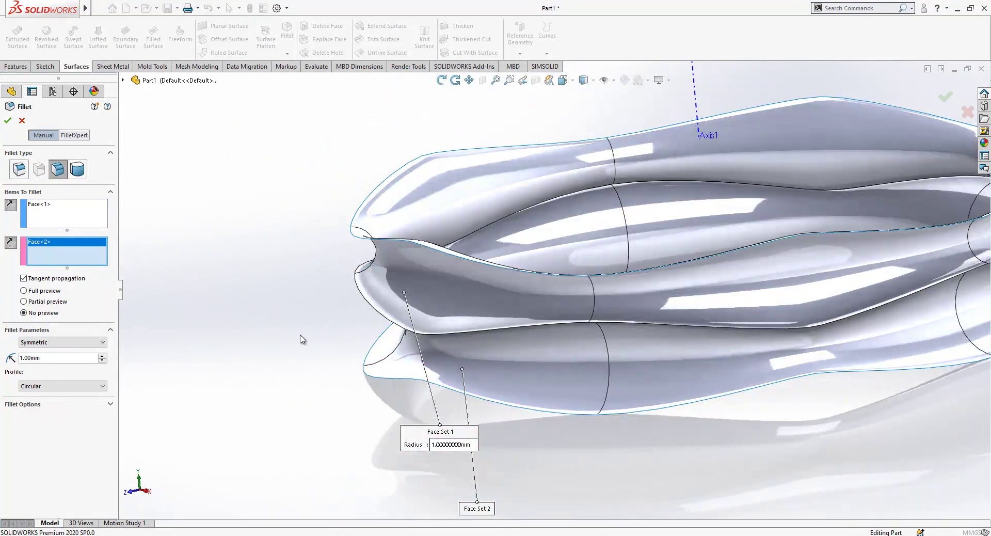
pyautogui.scroll(1, 294, 337)
pyautogui.scroll(1, 567, 340)
pyautogui.moveTo(567, 340); pyautogui.dragTo(625, 323, button='middle')
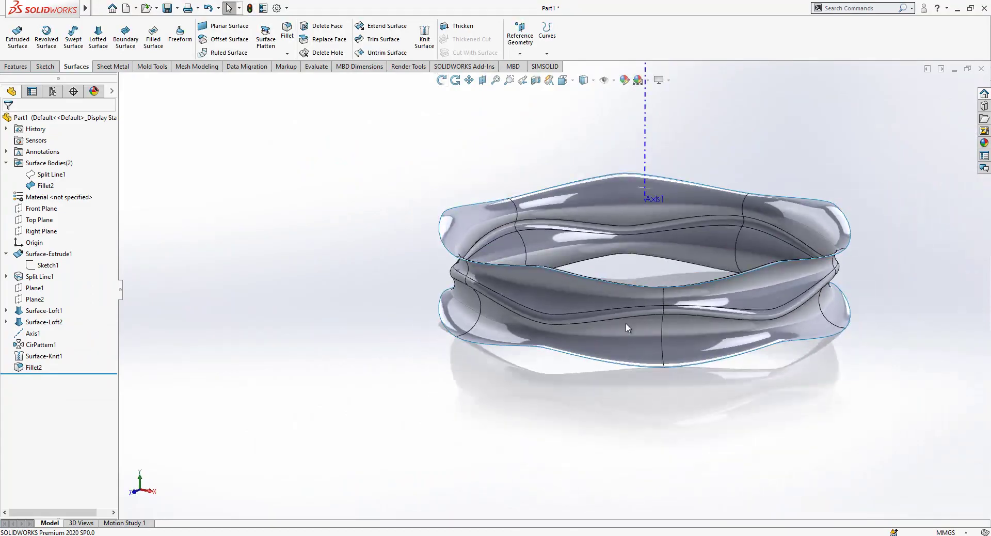
# Start a linear pattern of the filleted surface body normal to the Top Plane, with the direction reversed to run downward
pyautogui.click(40, 223)
pyautogui.click(6, 68)
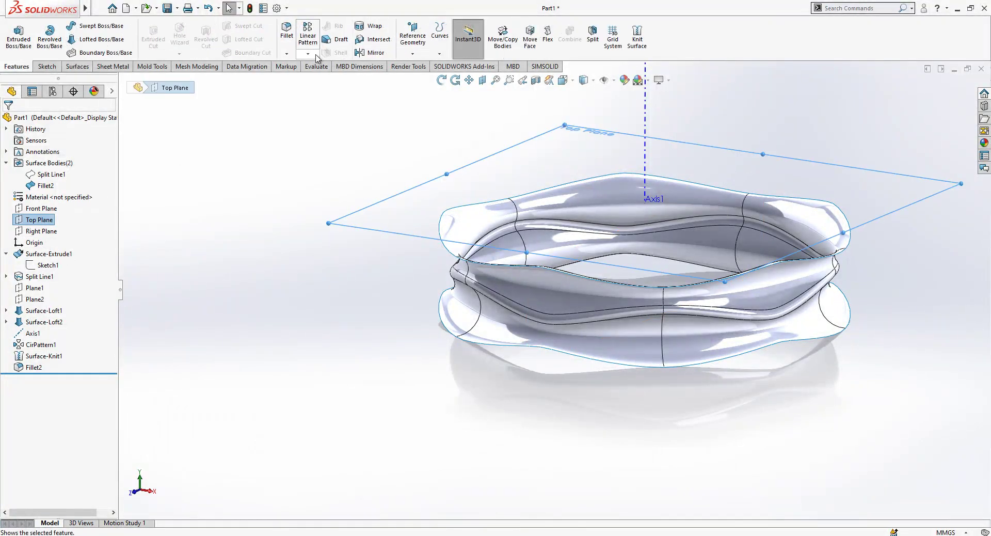
pyautogui.click(308, 53)
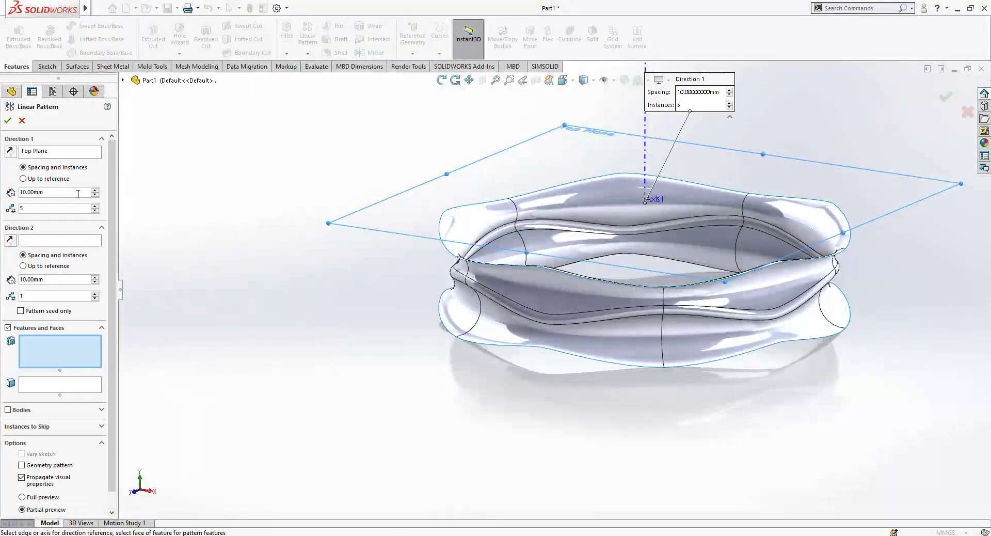
pyautogui.click(21, 409)
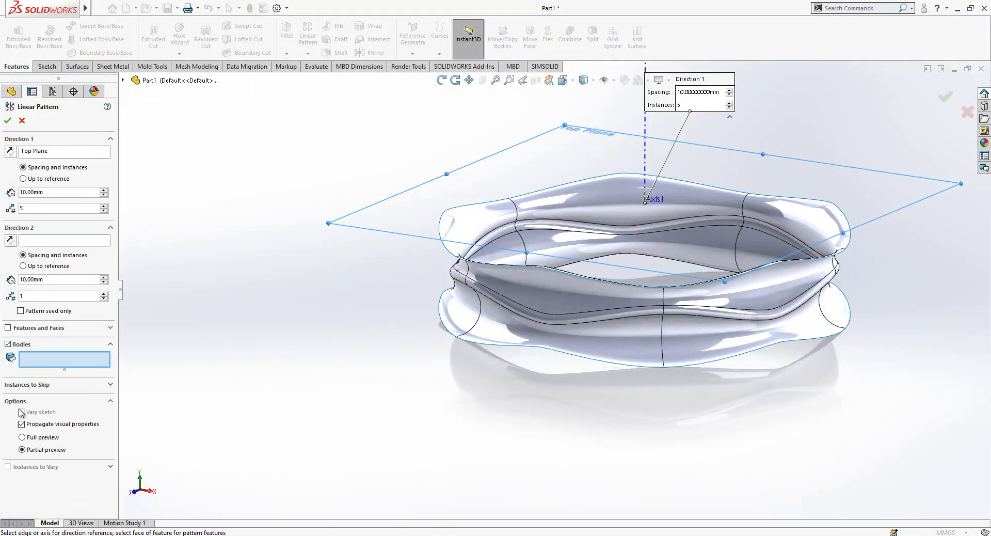
pyautogui.click(611, 295)
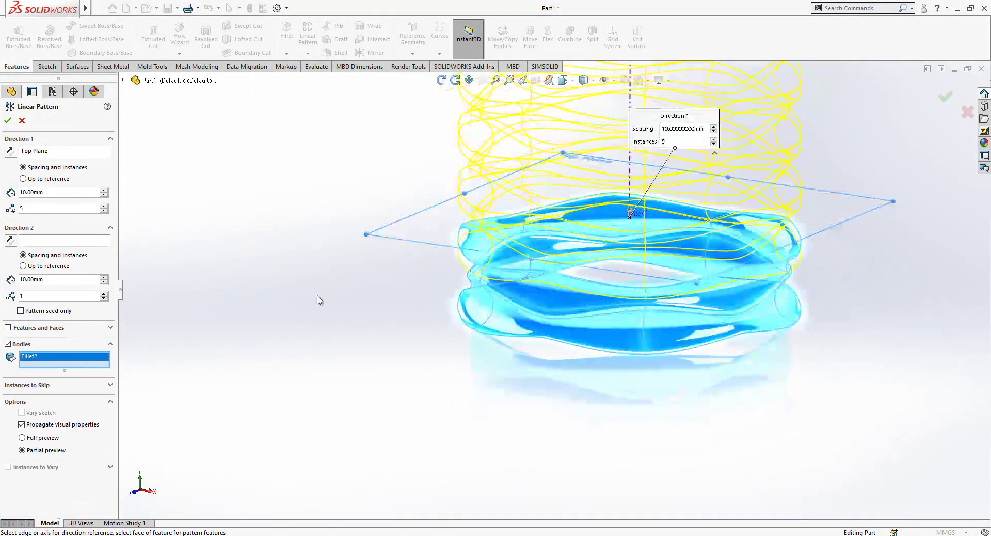
pyautogui.click(9, 155)
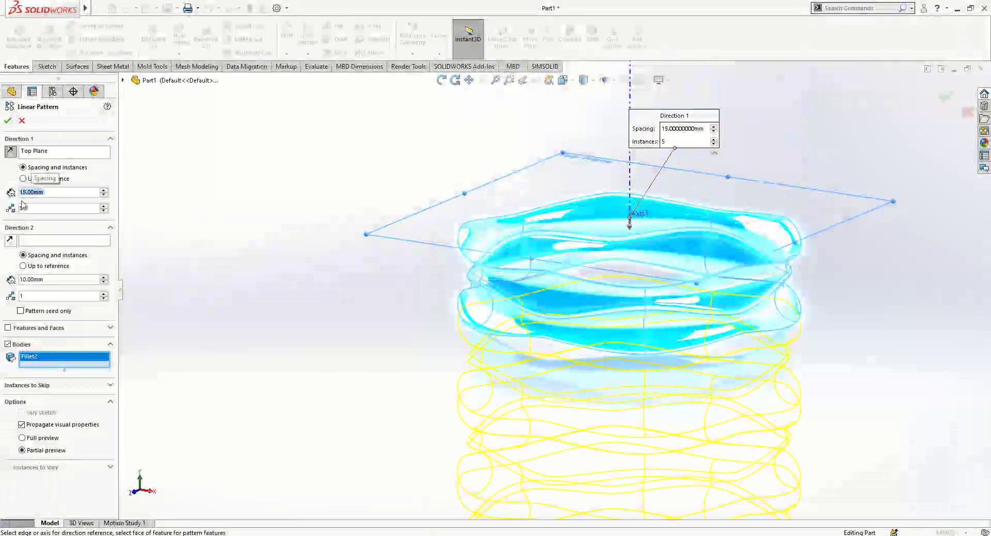
# Set the linear pattern spacing to 12 mm and create it with 5 instances
pyautogui.moveTo(721, 329); pyautogui.dragTo(510, 343, button='middle')
pyautogui.doubleClick(50, 192)
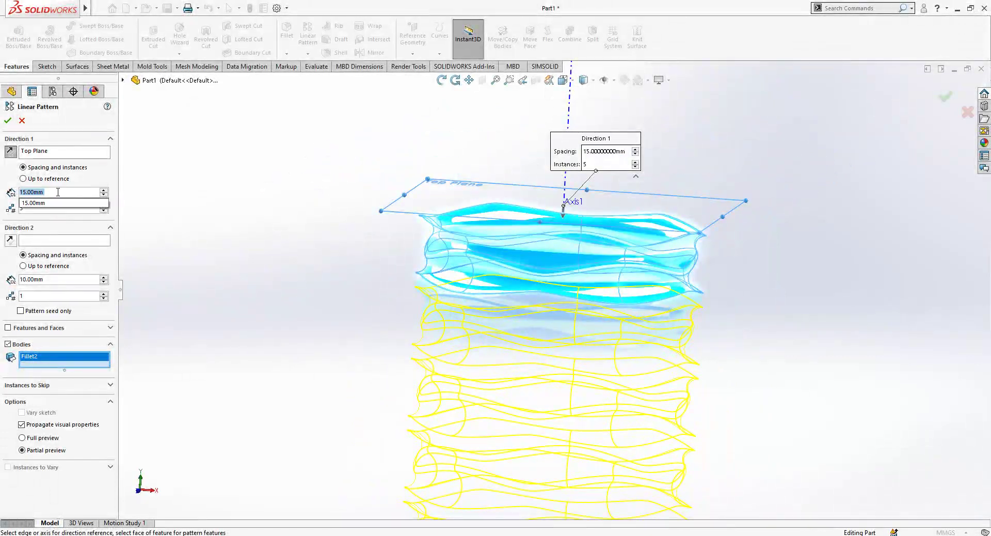
pyautogui.write('12')
pyautogui.press('Return')
pyautogui.moveTo(232, 242); pyautogui.dragTo(524, 338, button='middle')
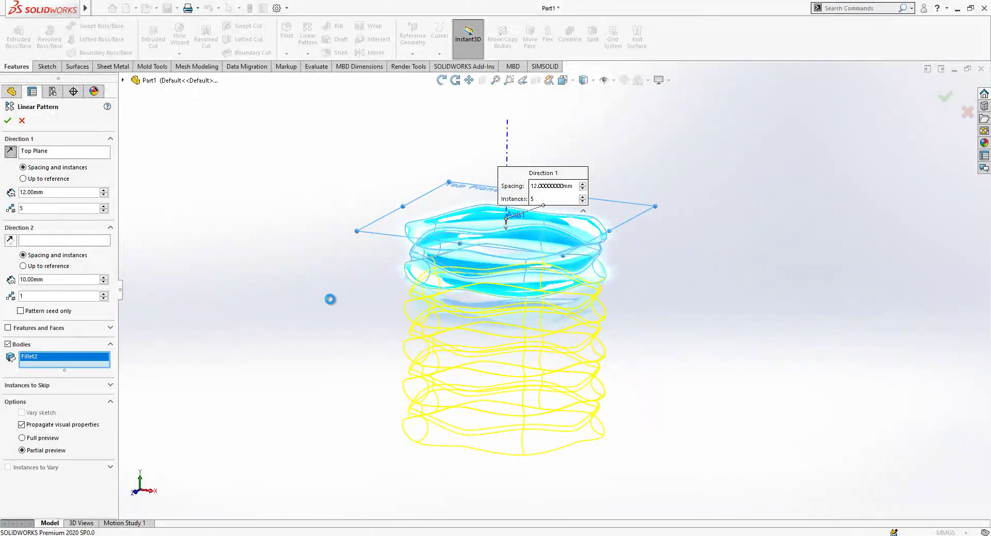
pyautogui.press('Return')
pyautogui.scroll(-2, 524, 288)
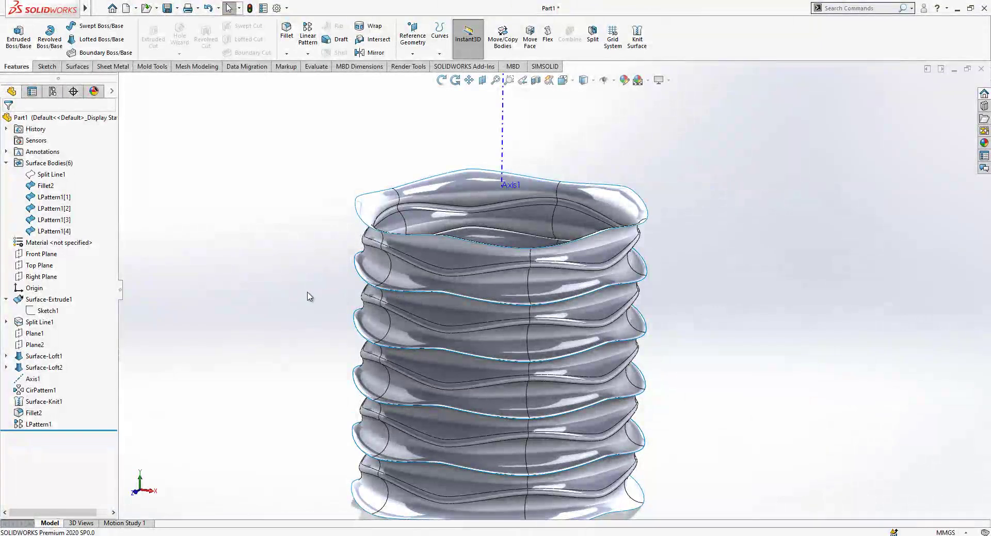
pyautogui.scroll(1, 510, 358)
pyautogui.scroll(-2, 509, 362)
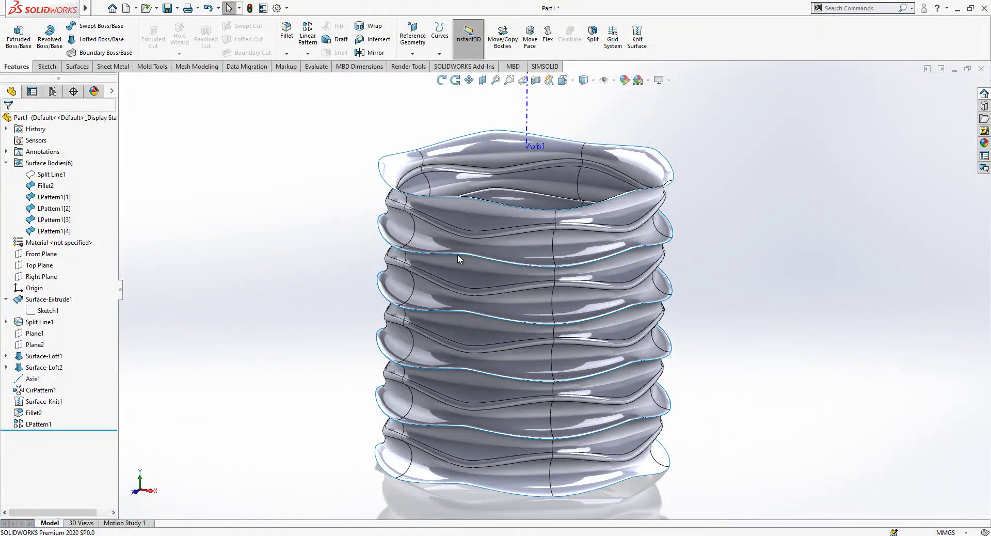
# Knit the filleted surface body and its four linear pattern copies into one surface, without creating a solid or merging entities
pyautogui.scroll(3, 525, 275)
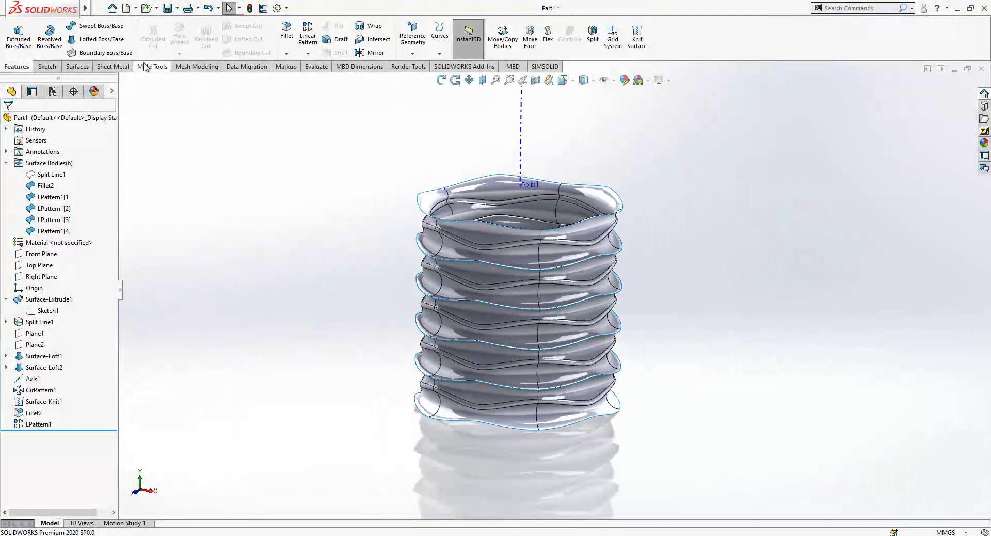
pyautogui.click(76, 66)
pyautogui.click(425, 39)
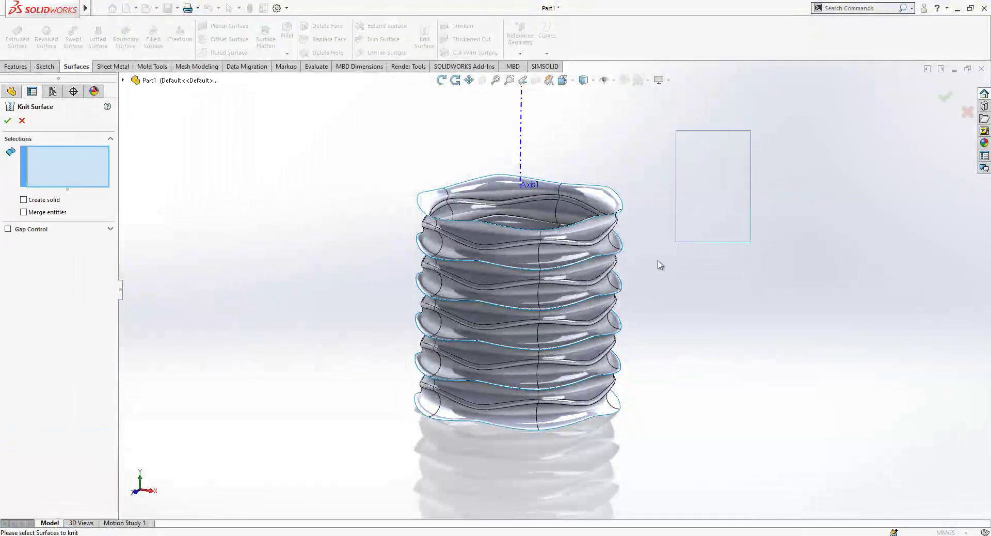
pyautogui.moveTo(660, 265); pyautogui.dragTo(336, 476)
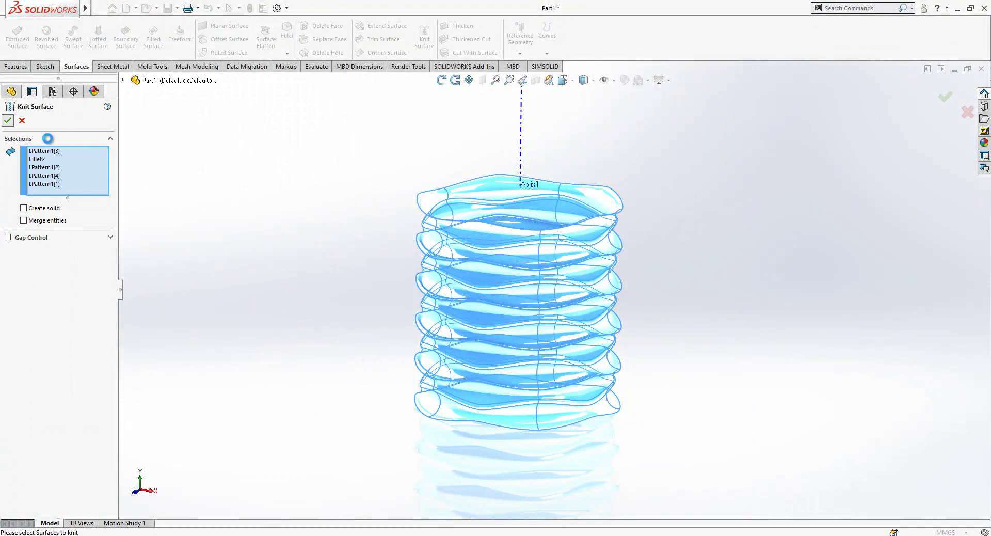
pyautogui.scroll(-3, 535, 274)
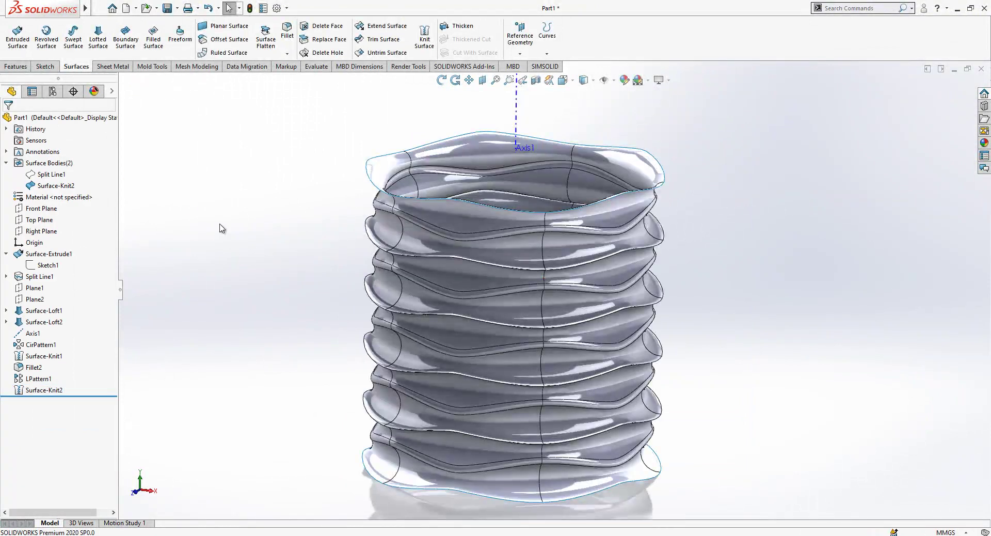
# Apply a 1 mm symmetric face fillet with tangent propagation between the front faces meeting at the joint of the first and second stacked bands
pyautogui.click(287, 32)
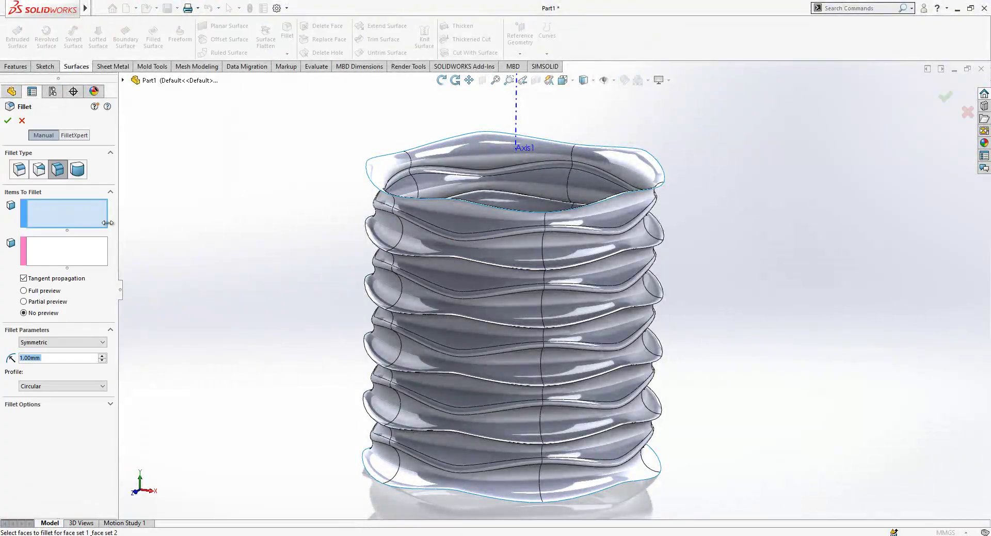
pyautogui.click(434, 254)
pyautogui.click(77, 253)
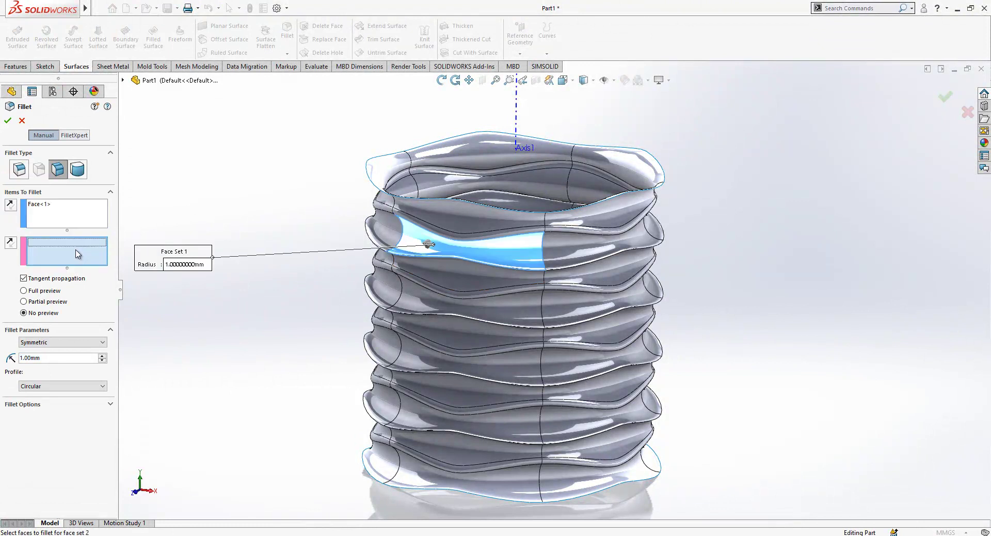
pyautogui.click(448, 279)
pyautogui.scroll(-3, 449, 277)
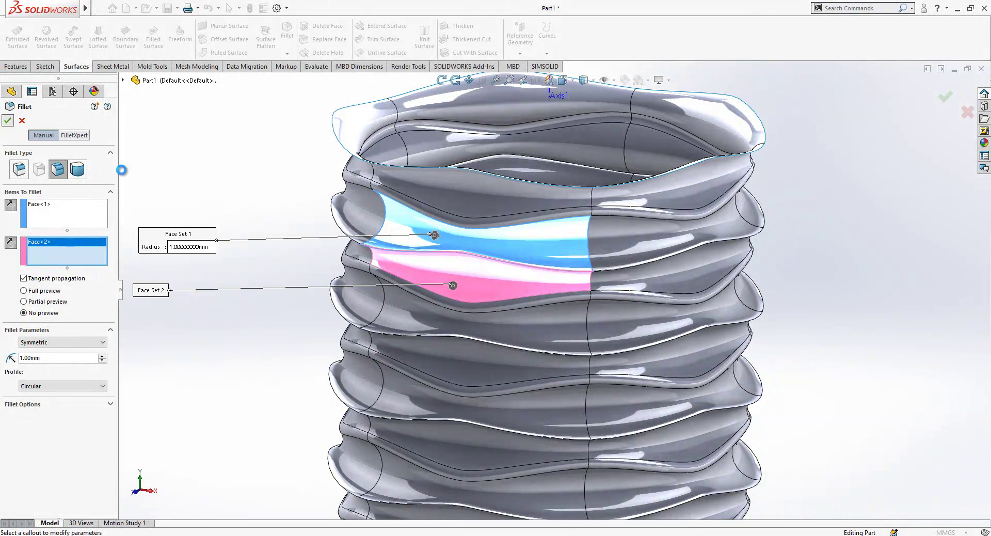
pyautogui.press('Return')
# Apply a 1 mm symmetric face fillet between the front faces at the joint of the second and third stacked bands
pyautogui.press('f')
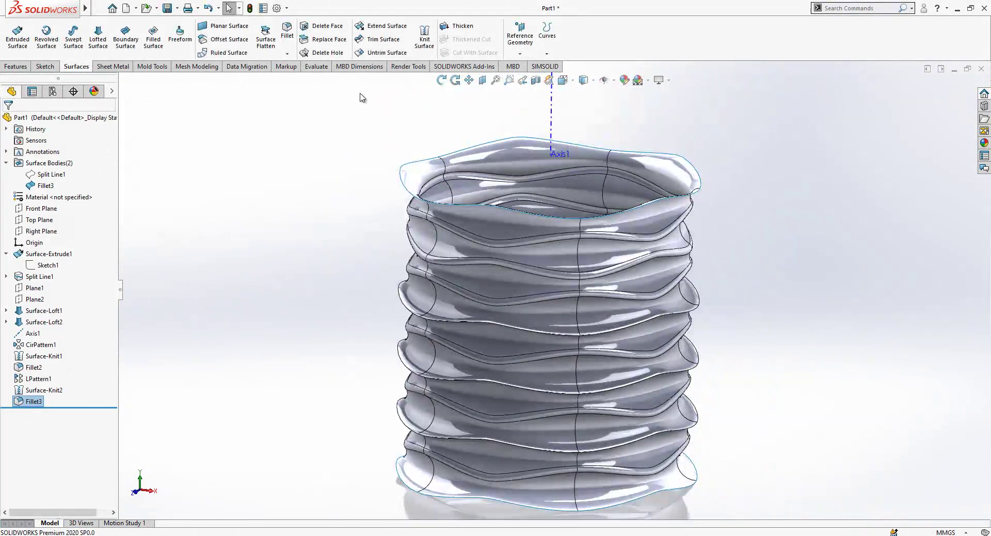
pyautogui.press('Return')
pyautogui.click(457, 309)
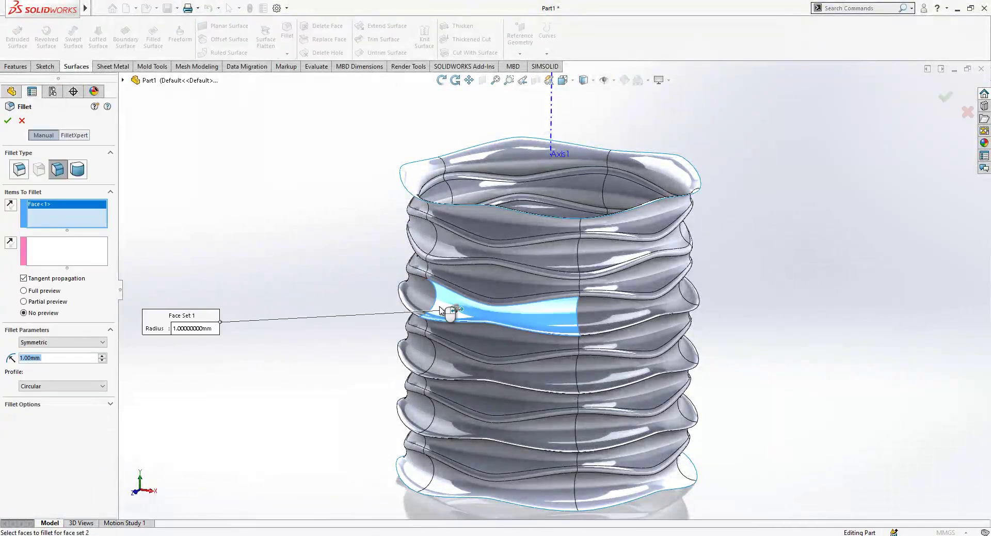
pyautogui.click(484, 343)
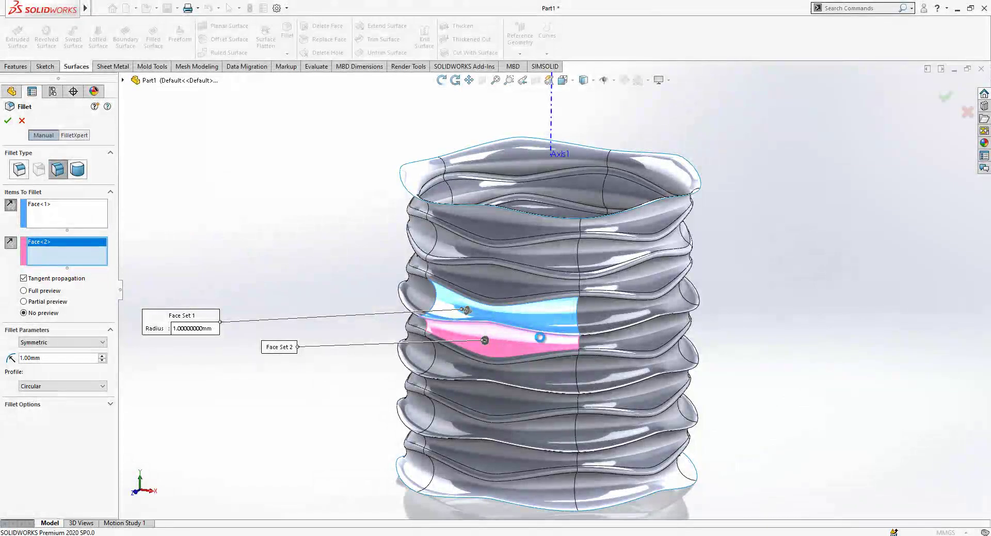
pyautogui.press('Return')
# Apply a 1 mm face fillet at the joint of the third and fourth stacked bands, keeping its two front faces in separate face sets
pyautogui.scroll(-2, 570, 370)
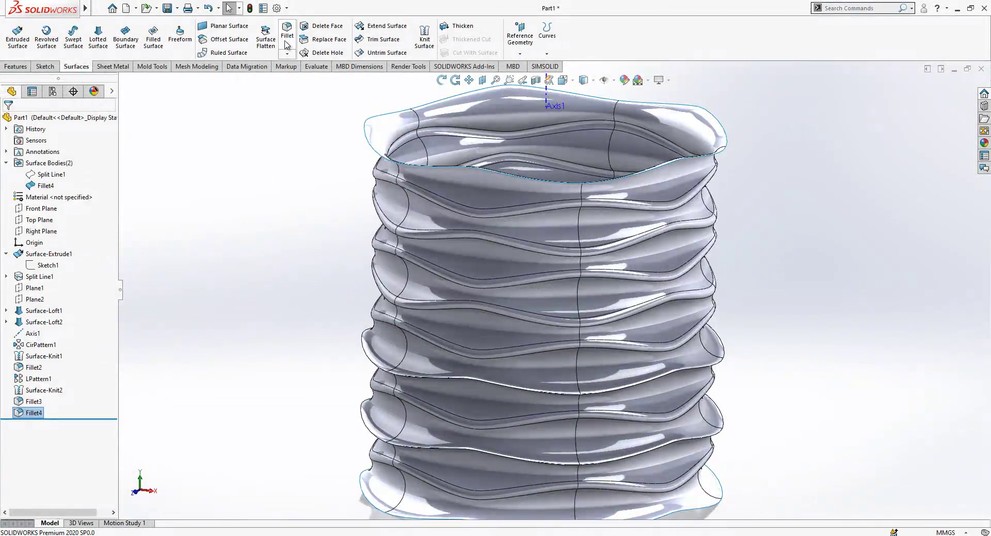
pyautogui.press('Return')
pyautogui.click(420, 358)
pyautogui.click(437, 394)
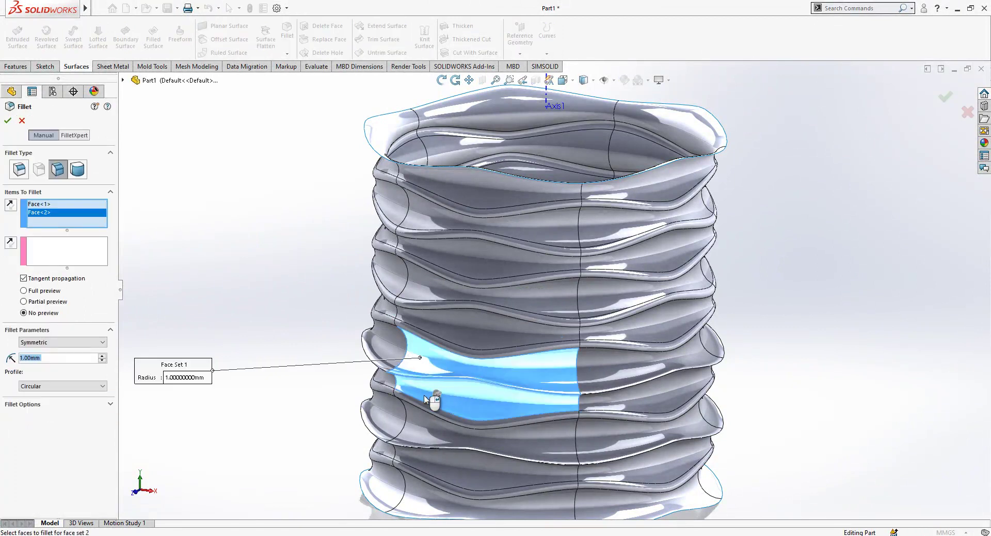
pyautogui.rightClick(57, 218)
pyautogui.click(77, 222)
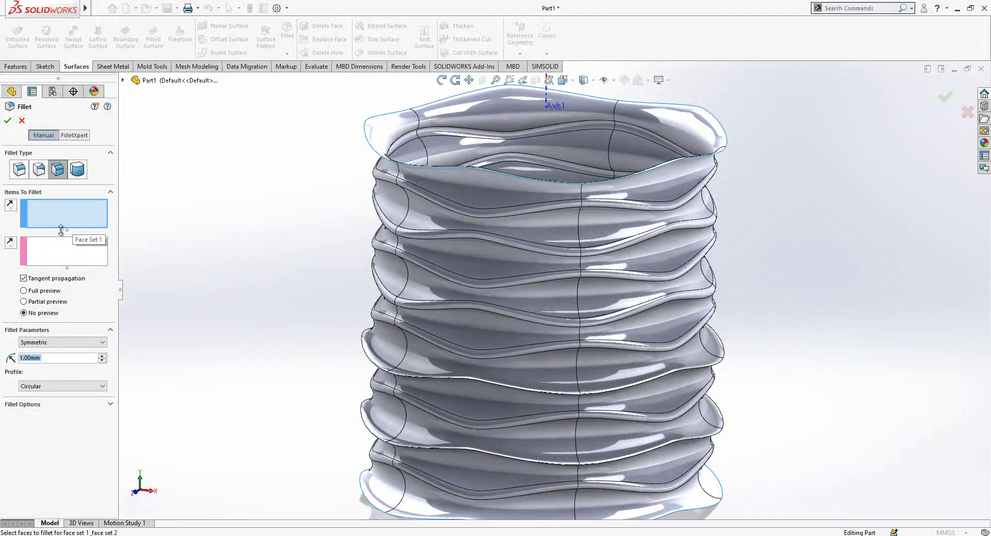
pyautogui.click(452, 367)
pyautogui.click(78, 255)
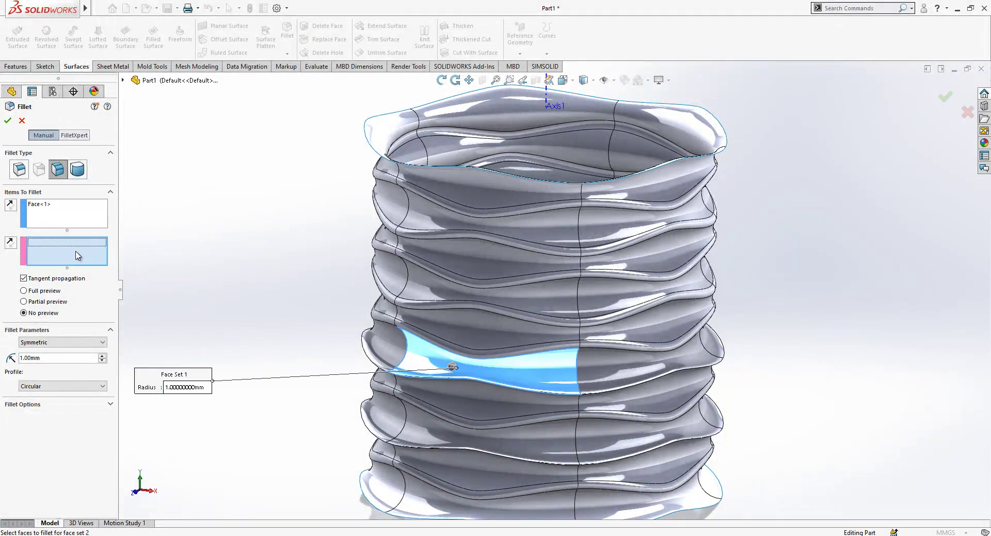
pyautogui.click(500, 402)
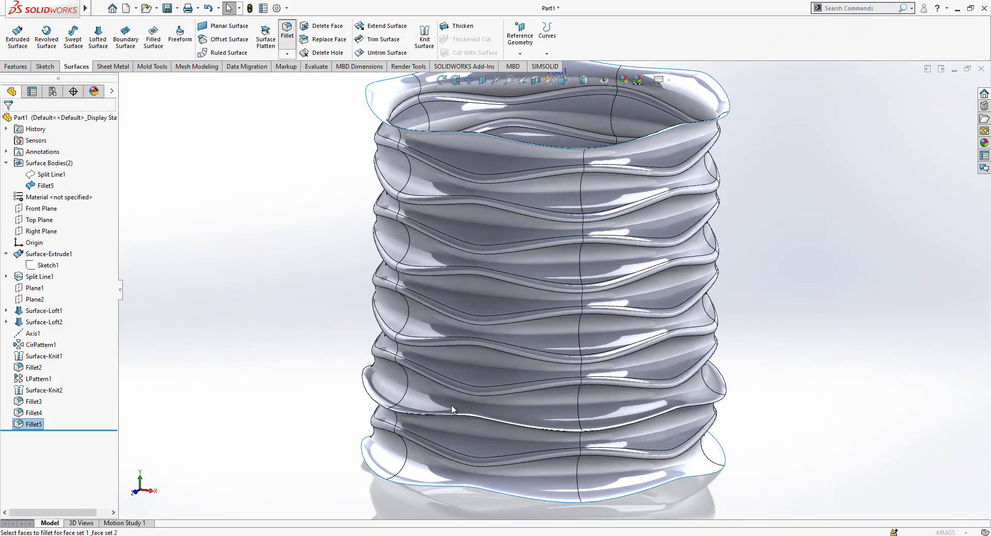
# Apply a 1 mm symmetric face fillet between the front faces at the joint of the fourth and fifth stacked bands
pyautogui.press('Return')
pyautogui.click(439, 408)
pyautogui.click(65, 260)
pyautogui.click(489, 440)
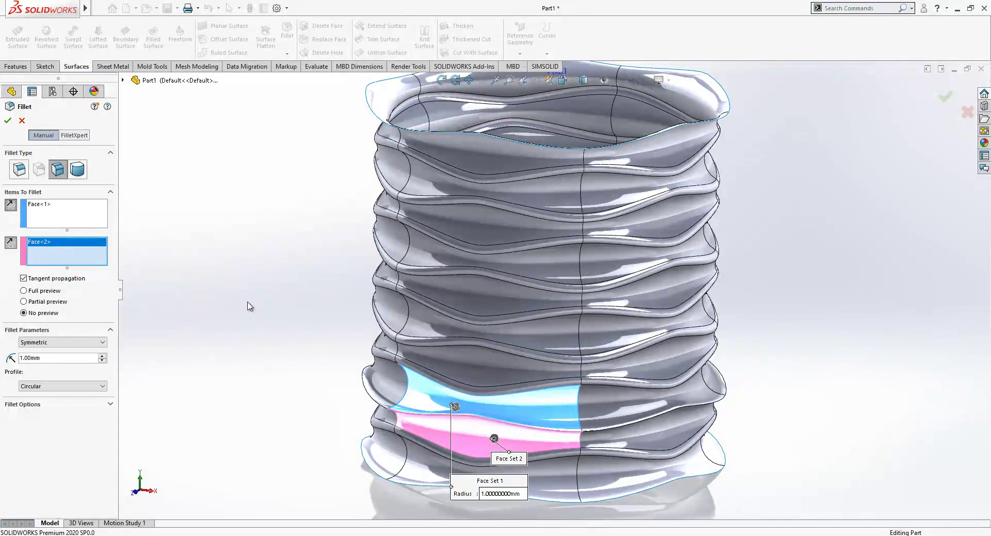
# Start a sketch on the Front Plane and draw a horizontal line across the container below its upper rim, about 6.5 mm below the origin
pyautogui.click(563, 79)
pyautogui.click(502, 284)
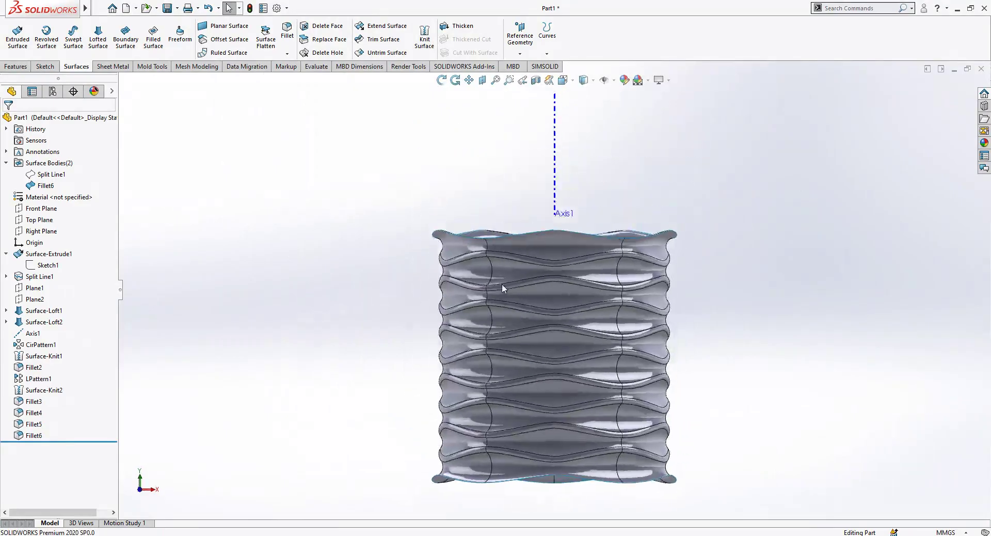
pyautogui.click(34, 209)
pyautogui.click(46, 191)
pyautogui.click(68, 26)
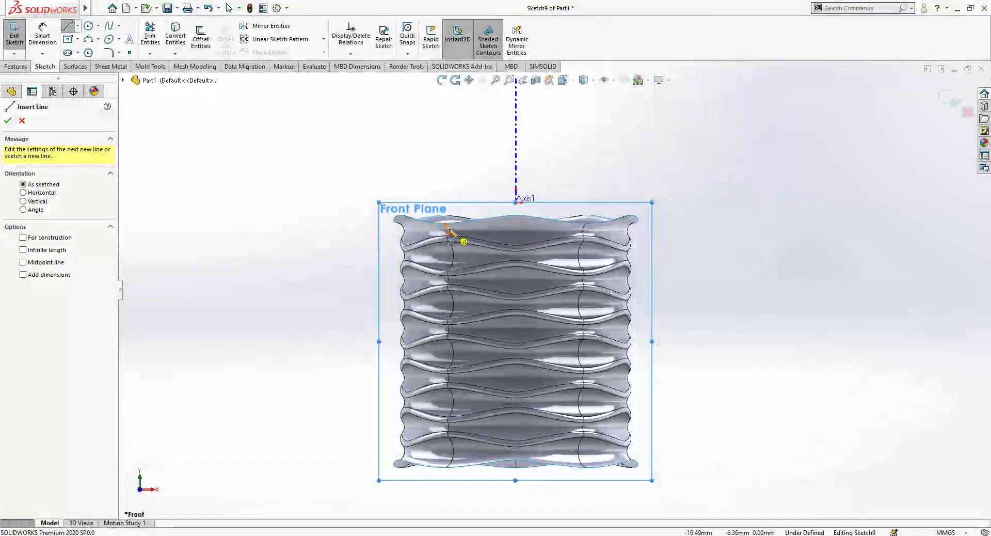
pyautogui.scroll(-2, 448, 240)
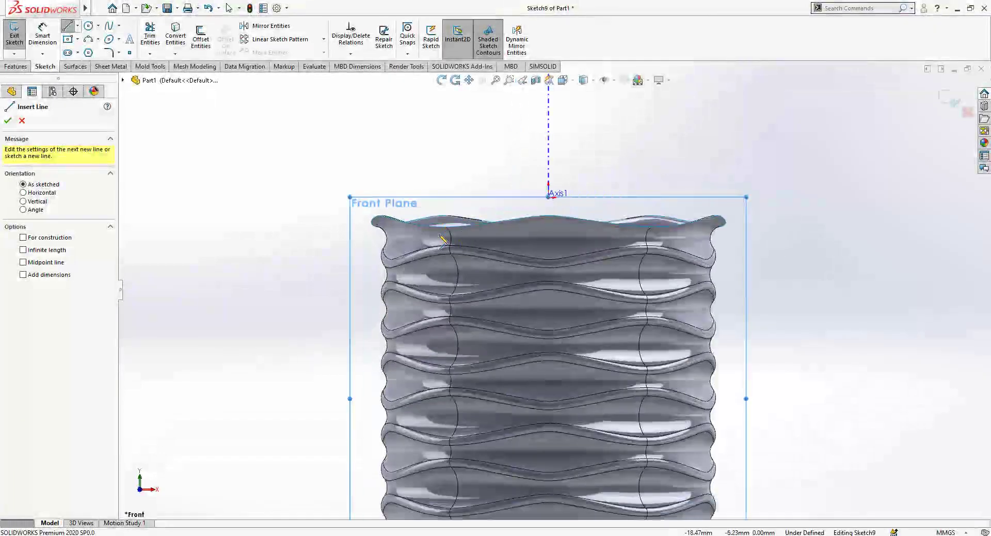
pyautogui.click(369, 235)
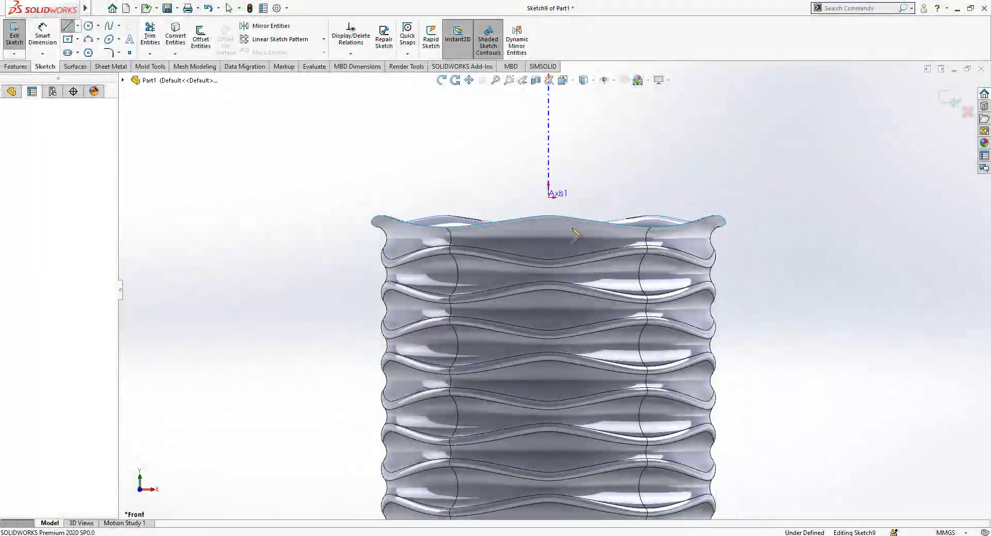
pyautogui.click(764, 235)
pyautogui.press('Escape')
# Dimension the horizontal line 7 mm below the origin
pyautogui.click(43, 34)
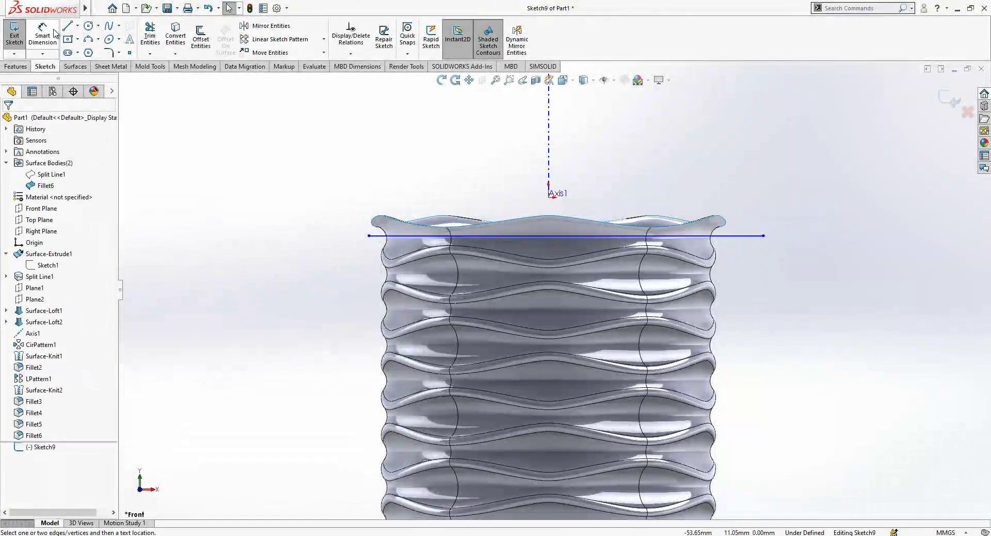
pyautogui.click(599, 236)
pyautogui.click(549, 196)
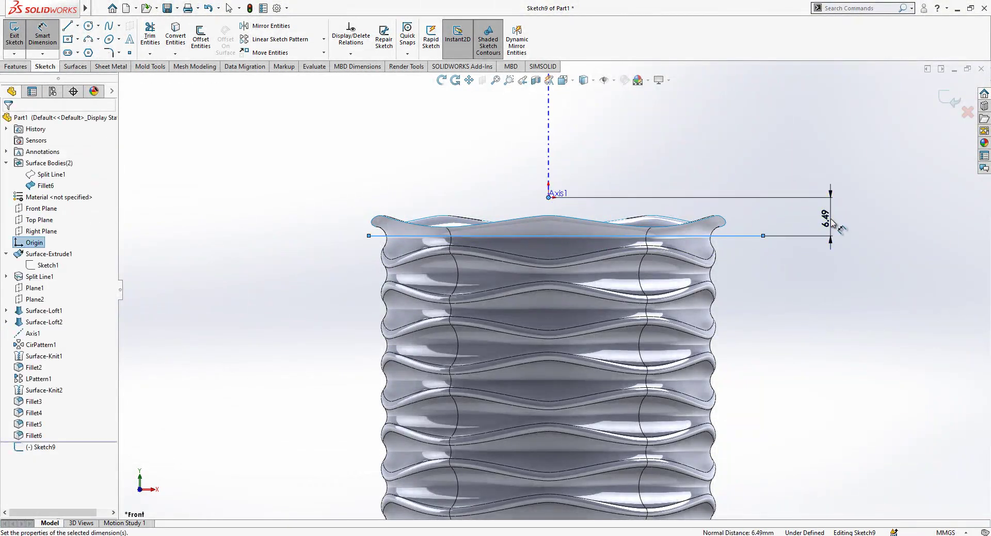
pyautogui.click(829, 221)
pyautogui.write('7')
pyautogui.press('Return')
pyautogui.press('Escape')
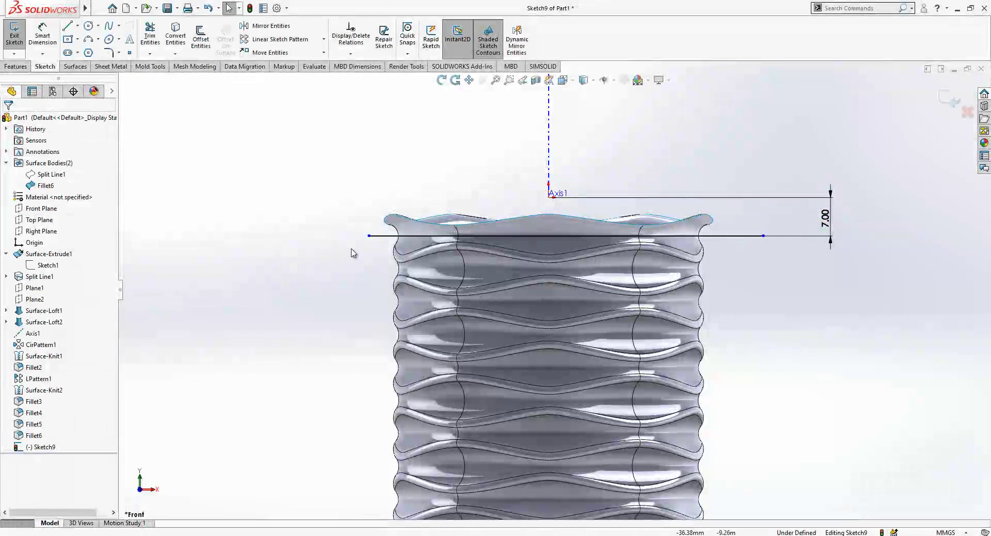
# Extend both ends of the upper sketch line farther beyond the sides of the container
pyautogui.moveTo(368, 235); pyautogui.dragTo(238, 236)
pyautogui.click(784, 225)
pyautogui.moveTo(764, 236); pyautogui.dragTo(882, 235)
pyautogui.scroll(5, 568, 203)
pyautogui.click(674, 369)
# Draw a second horizontal line about 97 mm long across the container just above its lower rim
pyautogui.scroll(-2, 675, 369)
pyautogui.press('l')
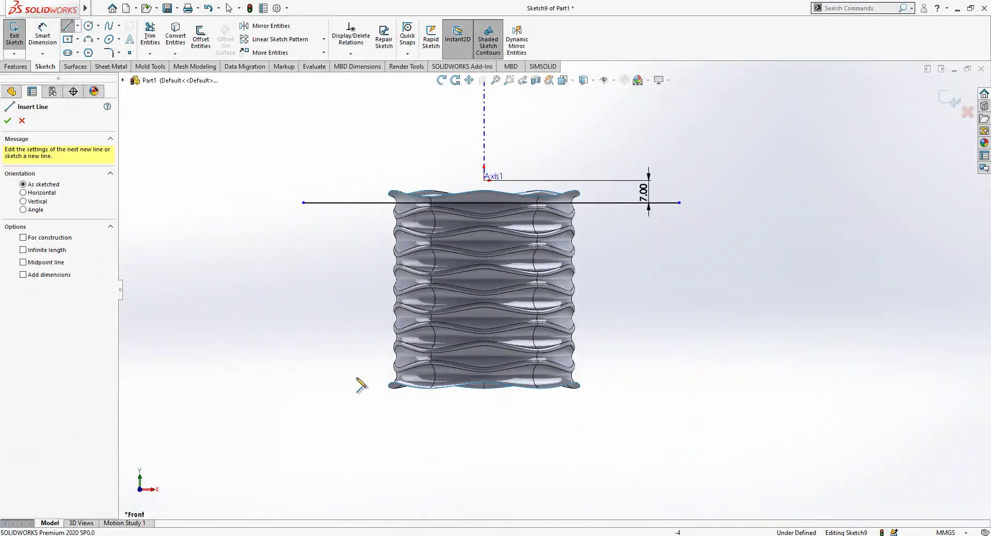
pyautogui.click(356, 377)
pyautogui.click(668, 376)
pyautogui.press('Escape')
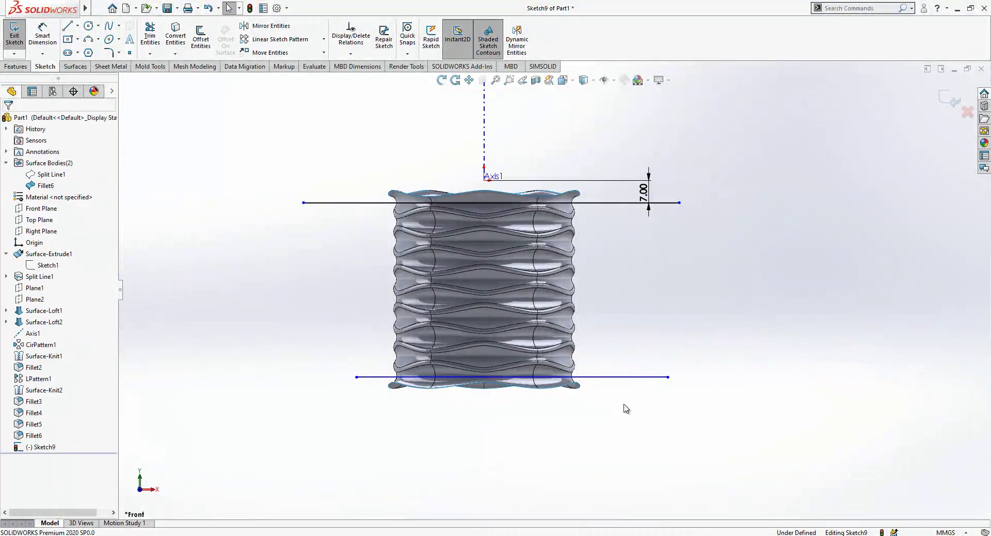
# Dimension the distance between the upper and lower sketch lines as 54 mm
pyautogui.press('d')
pyautogui.click(634, 203)
pyautogui.click(614, 376)
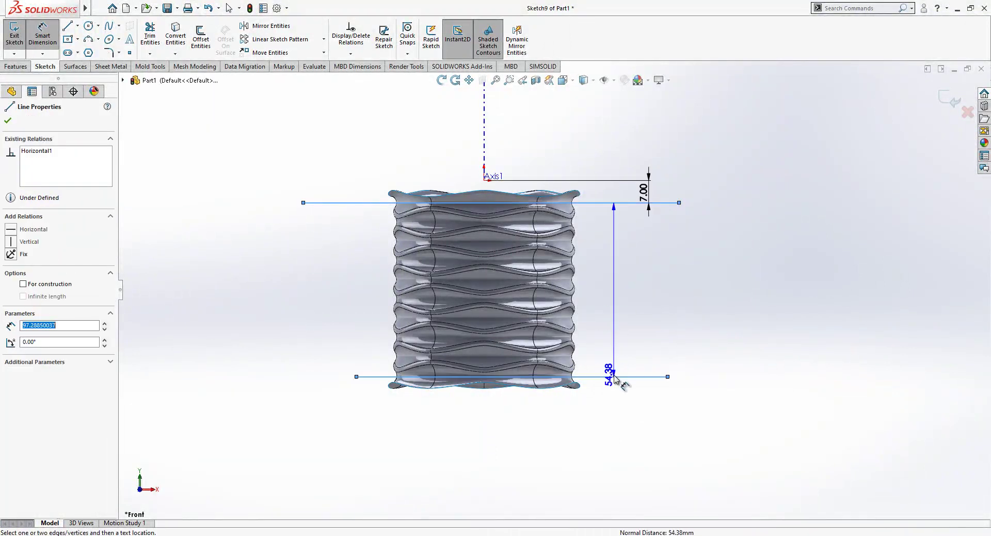
pyautogui.click(626, 340)
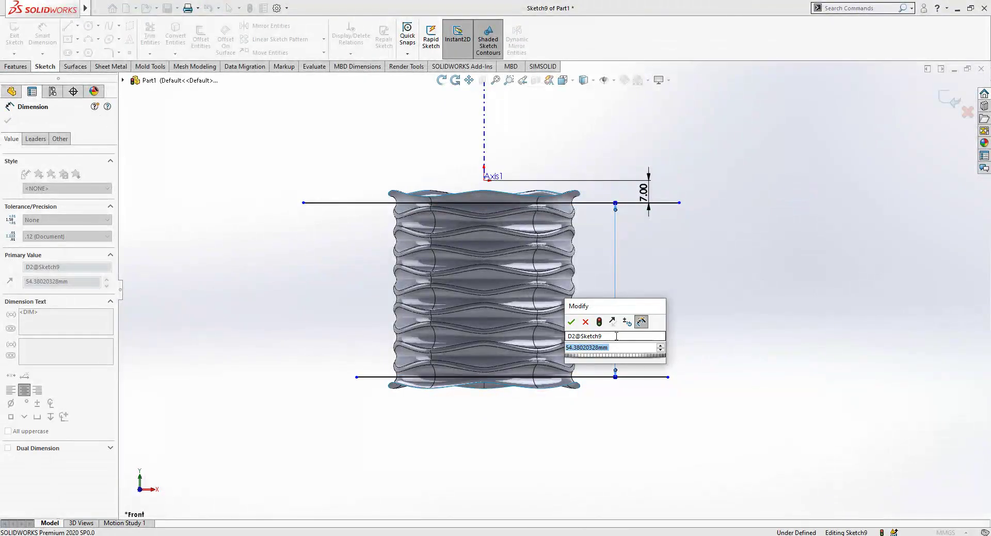
pyautogui.write('54')
pyautogui.press('Return')
# Try a 55 mm distance between the two sketch lines and settle on 54.5 mm
pyautogui.scroll(-3, 593, 376)
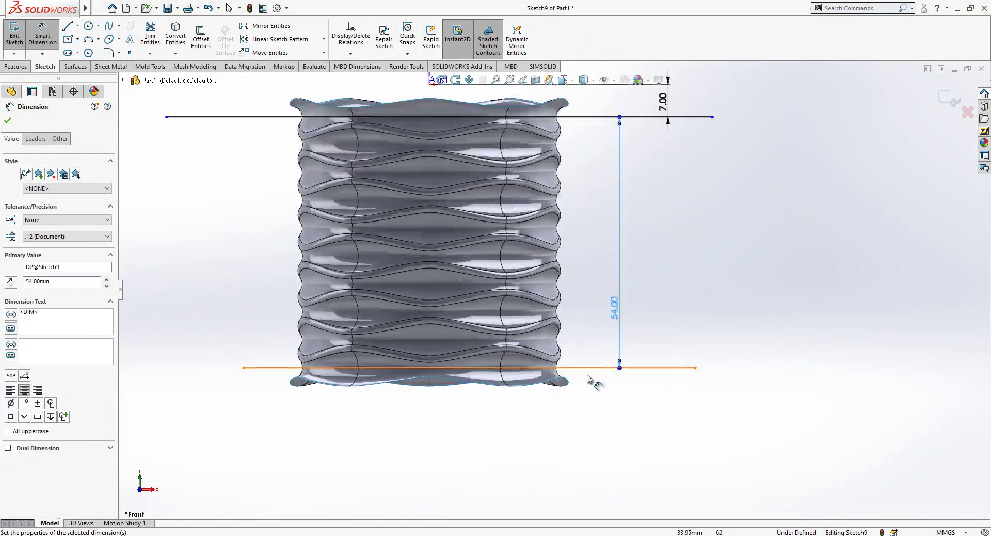
pyautogui.scroll(-1, 402, 373)
pyautogui.scroll(-3, 694, 334)
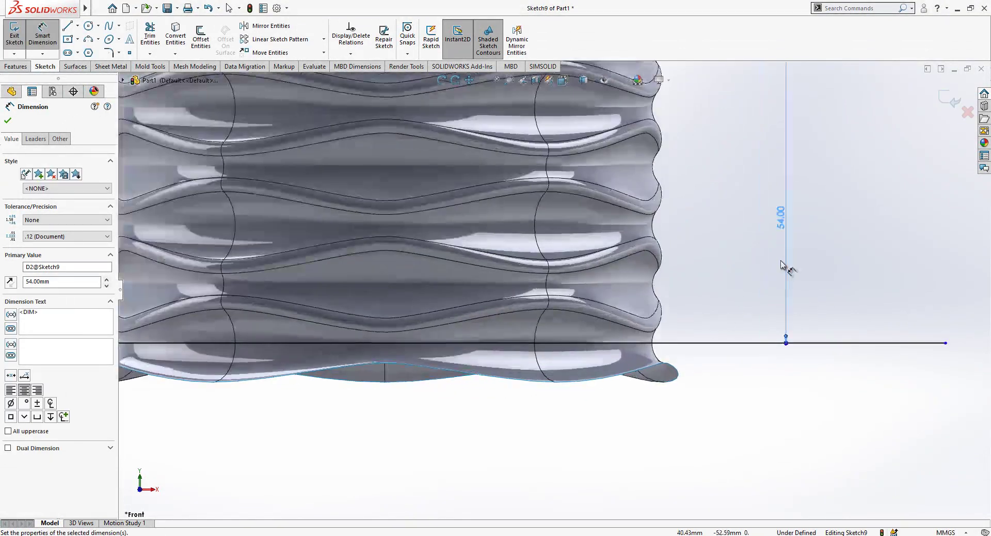
pyautogui.doubleClick(783, 231)
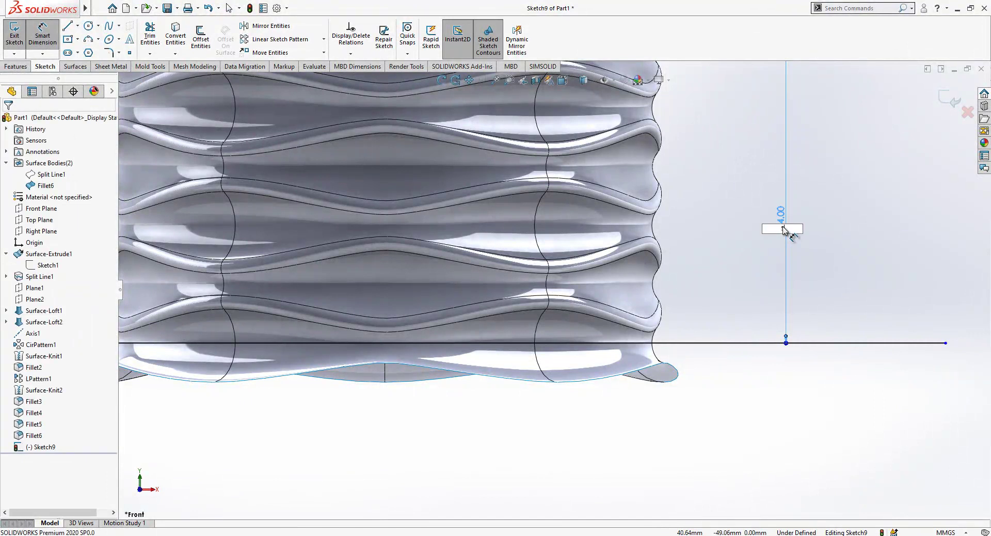
pyautogui.write('55')
pyautogui.press('Return')
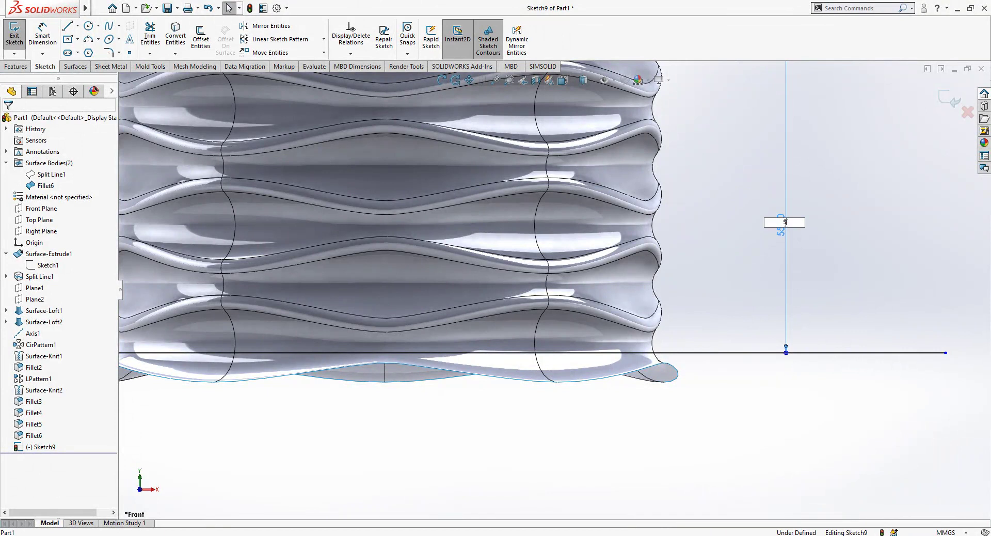
pyautogui.press('Return')
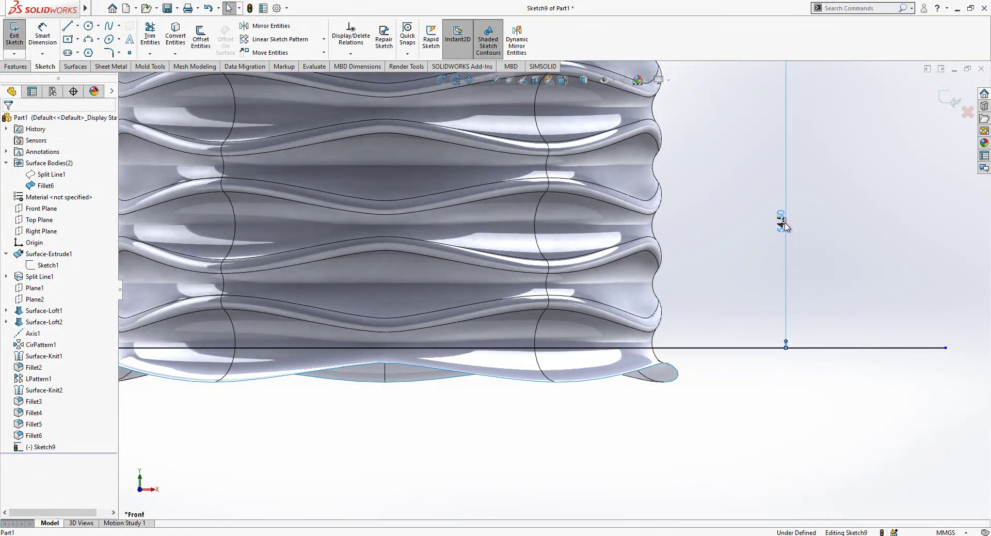
# Extend the left end of the lower sketch line farther outward and exit the sketch
pyautogui.press('f')
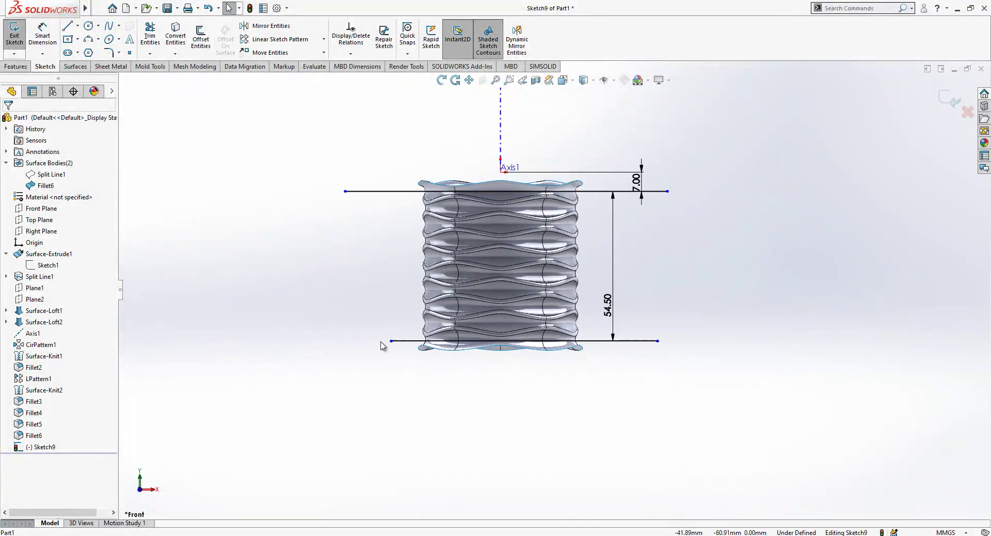
pyautogui.moveTo(391, 341); pyautogui.dragTo(306, 341)
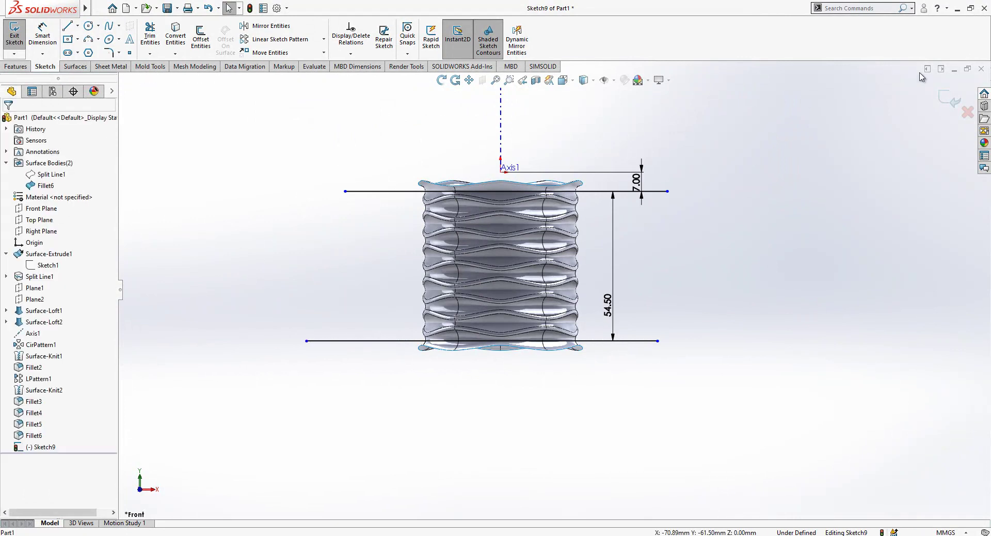
pyautogui.click(949, 98)
pyautogui.moveTo(659, 228); pyautogui.dragTo(666, 241, button='middle')
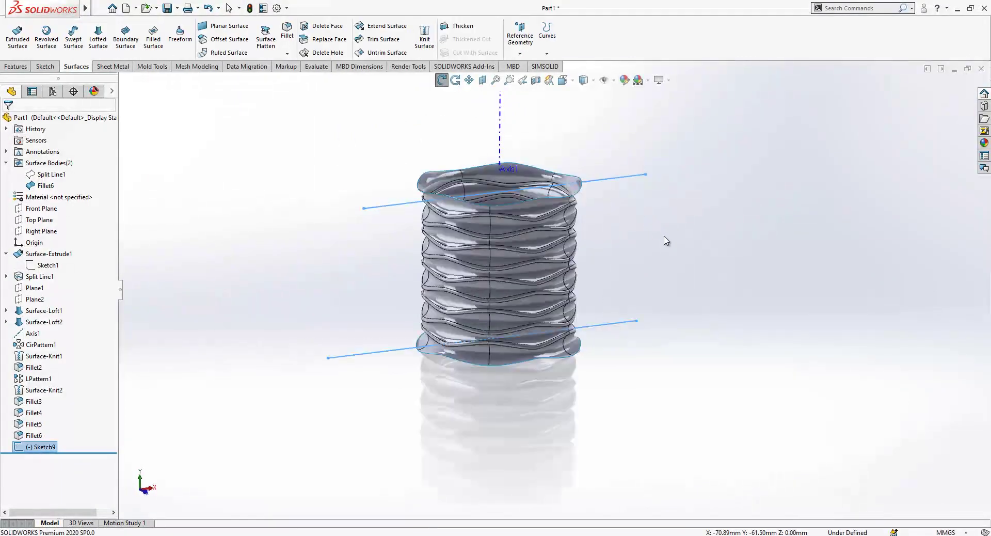
# Trim the container surface with the two-line sketch, removing the portions above the upper line and below the lower line
pyautogui.click(383, 40)
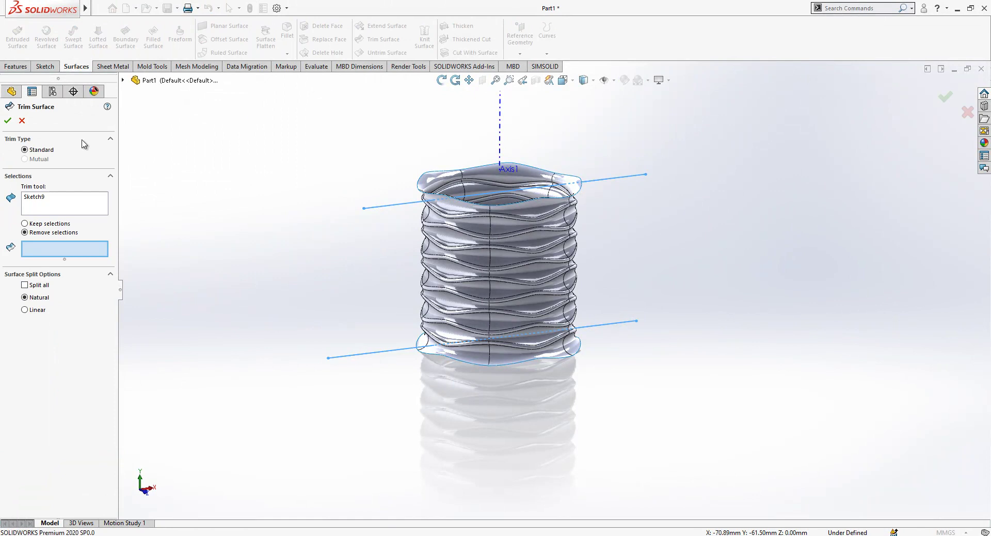
pyautogui.click(519, 211)
pyautogui.scroll(-3, 519, 210)
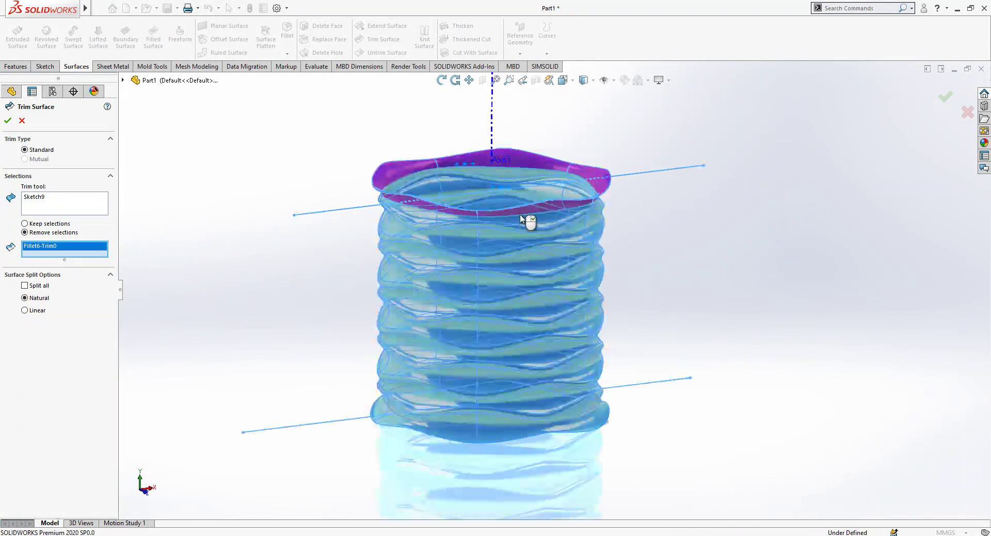
pyautogui.click(445, 433)
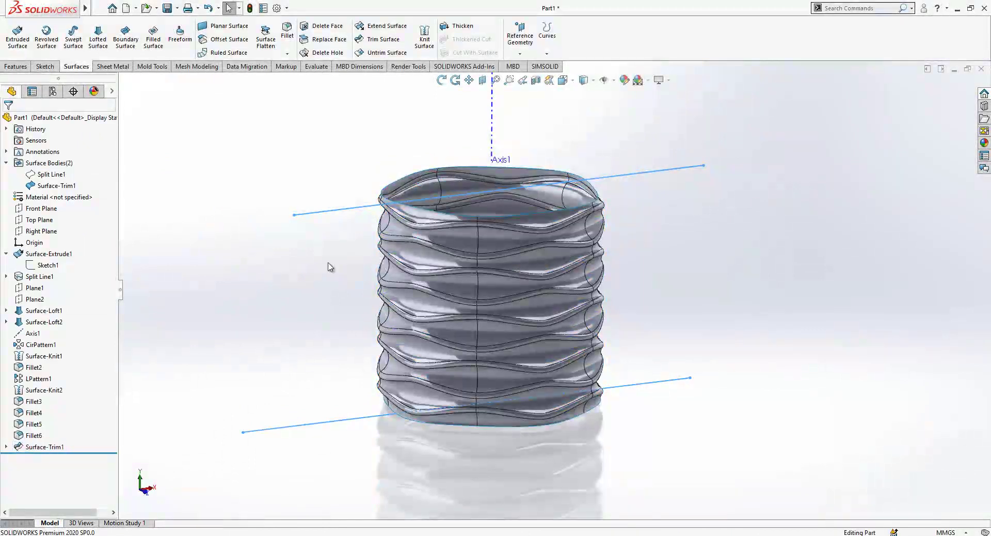
# Close the container's bottom opening with a planar surface bounded by the open loop of lower edges
pyautogui.rightClick(426, 426)
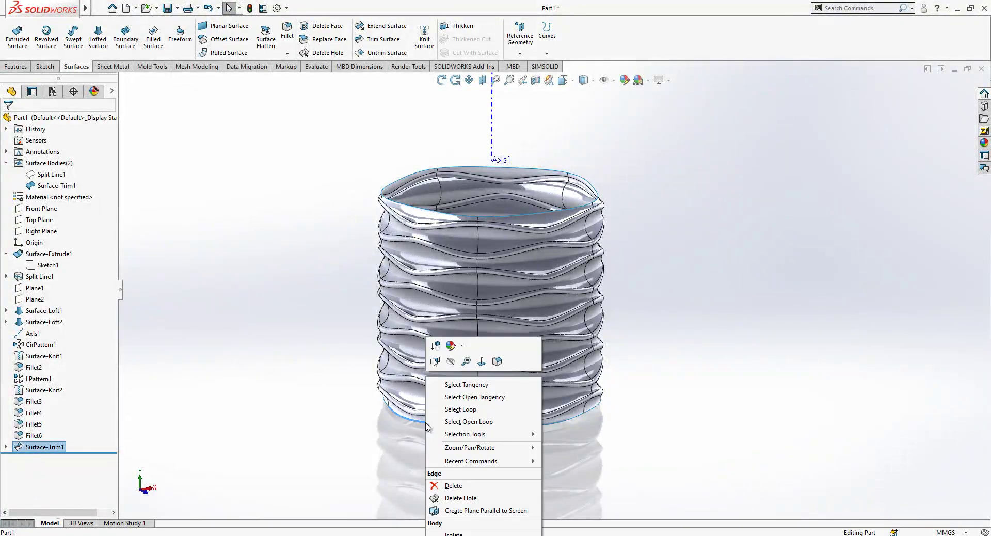
pyautogui.click(475, 420)
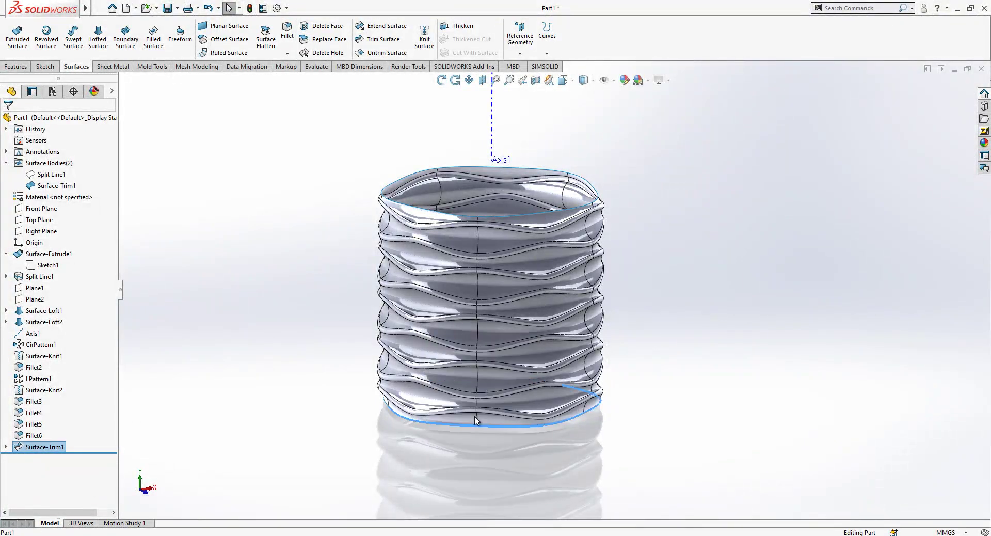
pyautogui.click(228, 26)
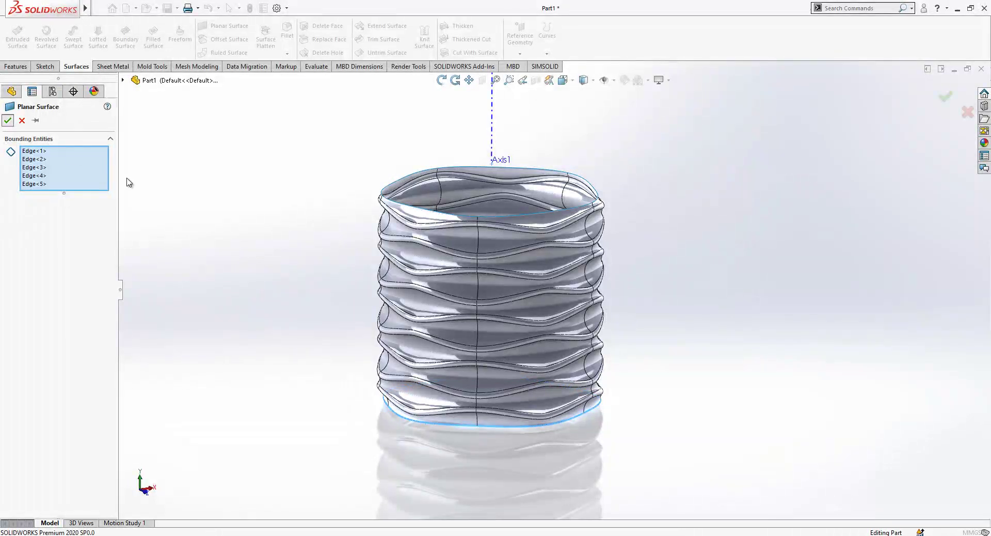
pyautogui.press('Return')
# Knit the trimmed container wall and the planar bottom into one surface body
pyautogui.click(425, 37)
pyautogui.click(476, 312)
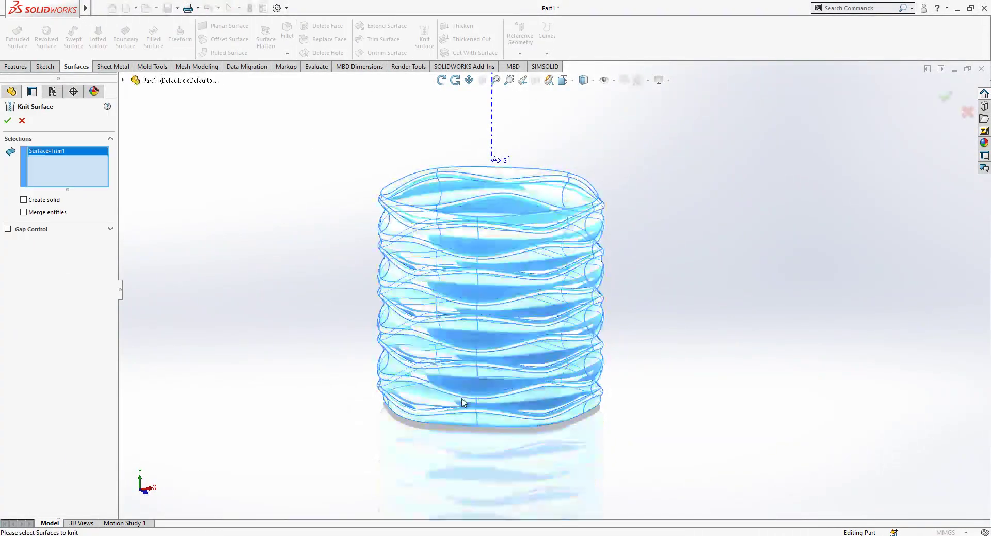
pyautogui.click(478, 406)
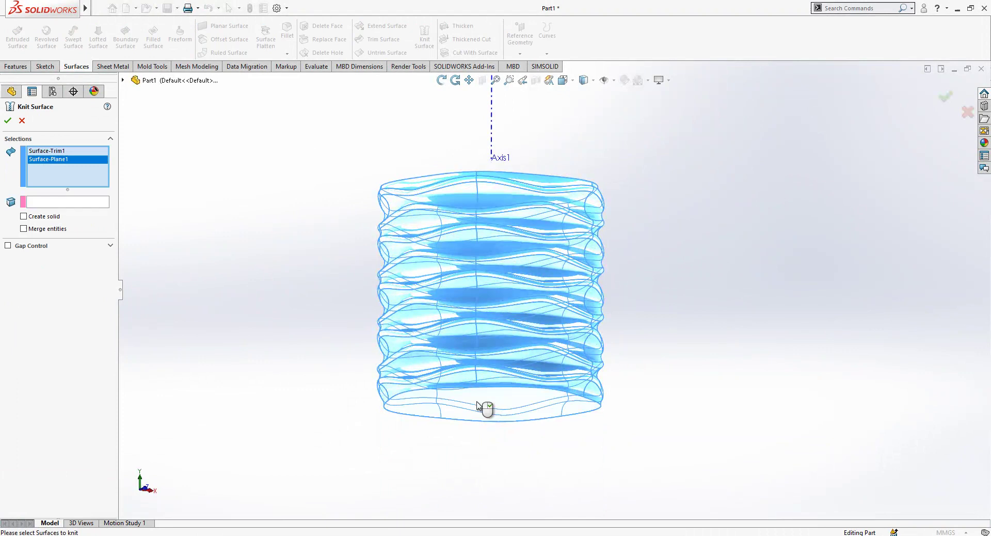
pyautogui.click(7, 122)
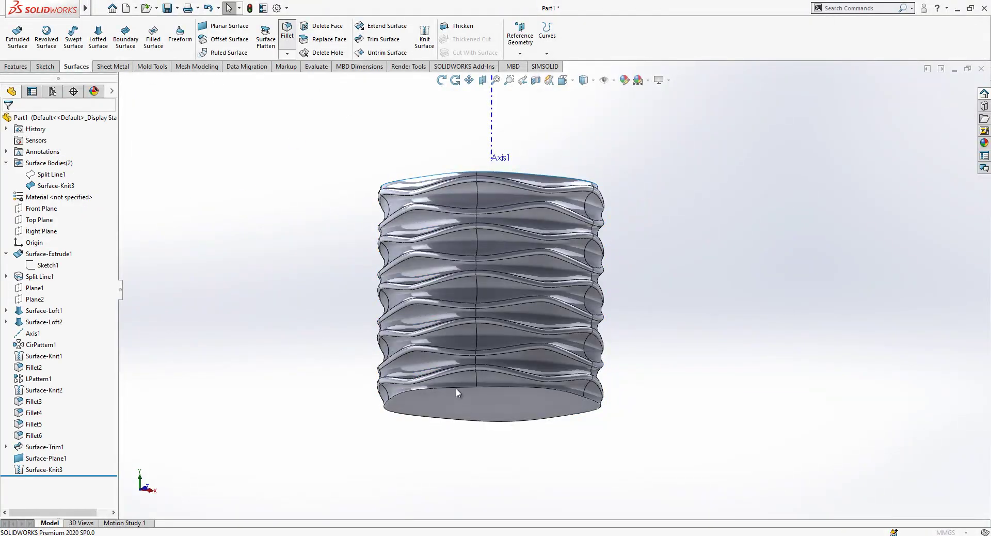
# Add a 2 mm constant-size fillet along the edge between the container wall and its flat bottom
pyautogui.click(455, 384)
pyautogui.click(459, 386)
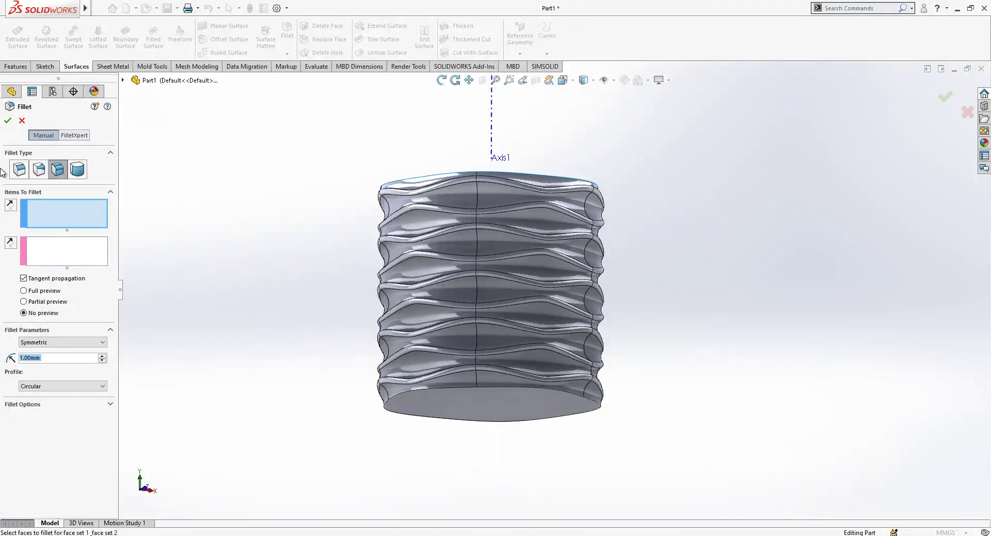
pyautogui.click(19, 169)
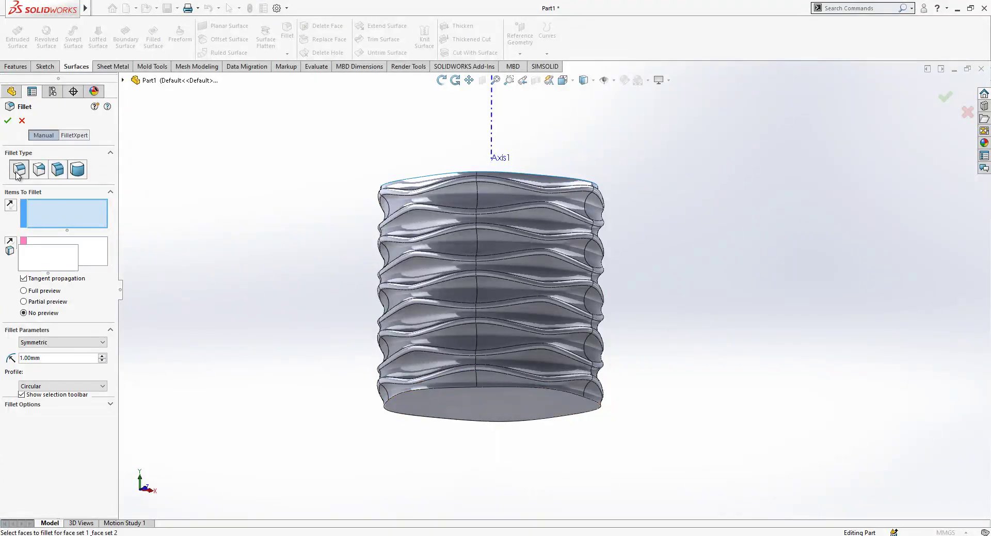
pyautogui.click(471, 387)
pyautogui.click(469, 386)
pyautogui.click(467, 387)
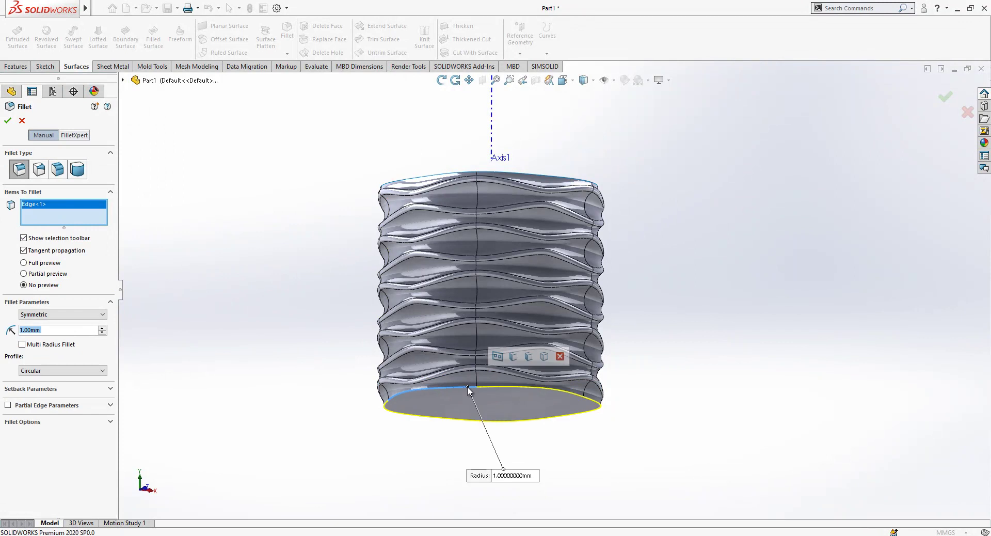
pyautogui.write('2')
pyautogui.press('Return')
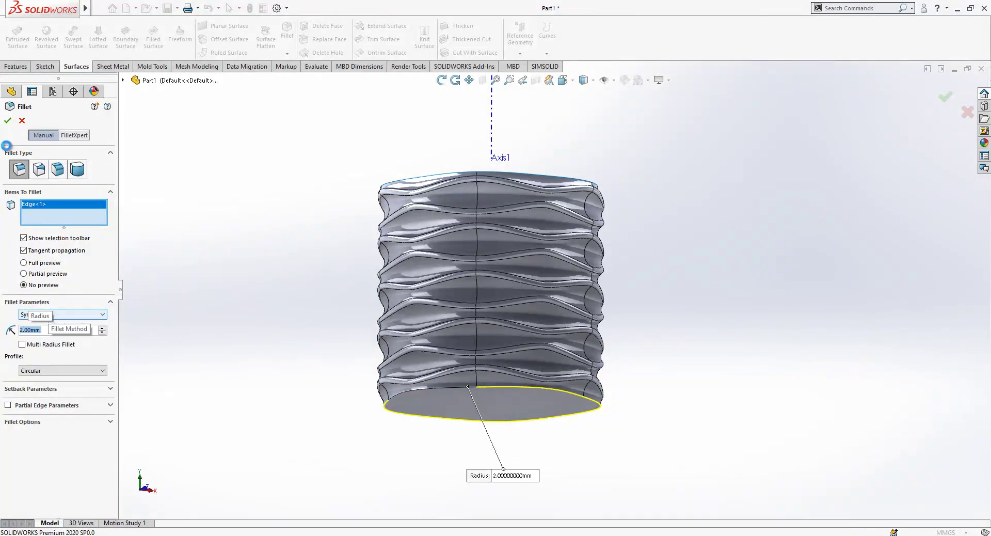
pyautogui.press('Return')
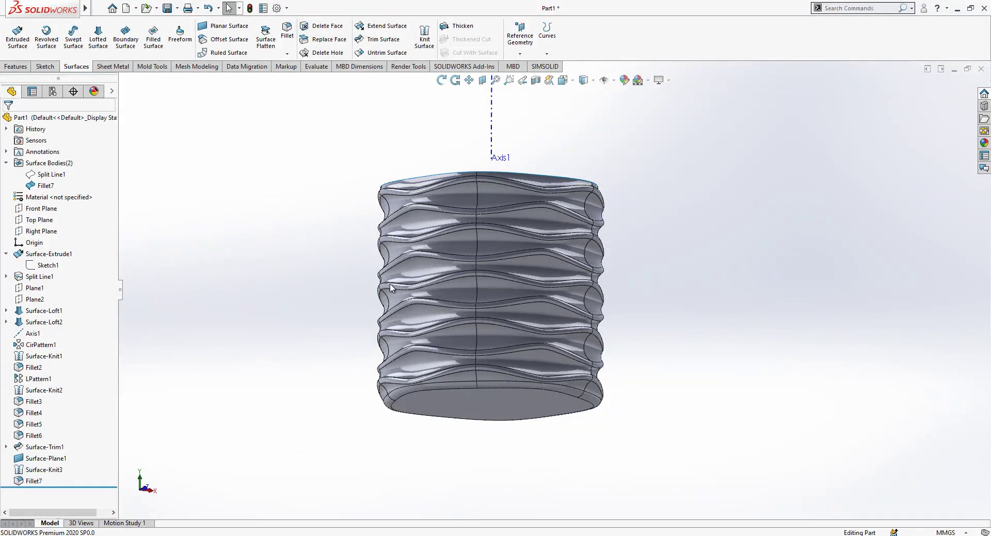
# Thicken the filleted container surface into a solid wall 2 mm thick
pyautogui.scroll(1, 498, 358)
pyautogui.moveTo(488, 305); pyautogui.dragTo(501, 362, button='middle')
pyautogui.scroll(-1, 626, 183)
pyautogui.click(462, 25)
pyautogui.click(451, 239)
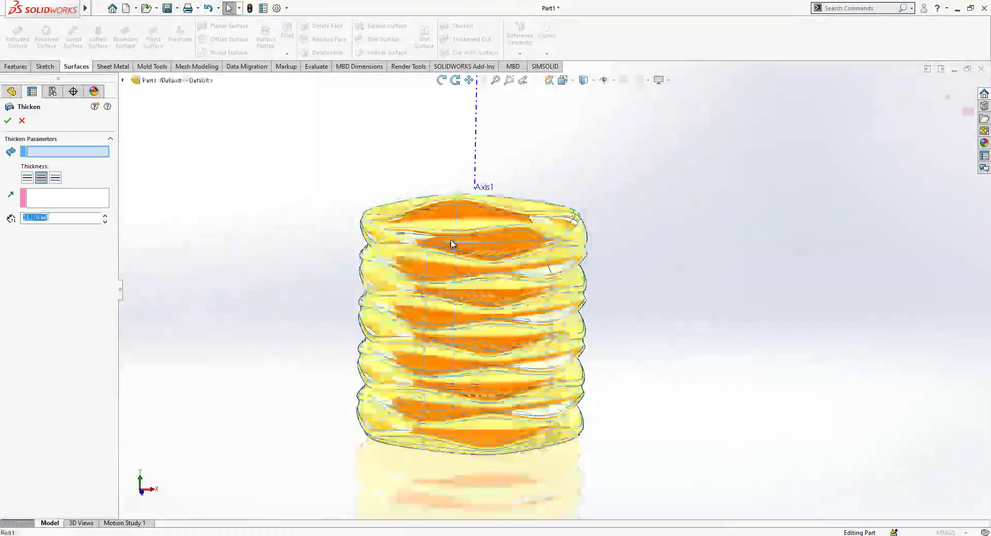
pyautogui.click(75, 217)
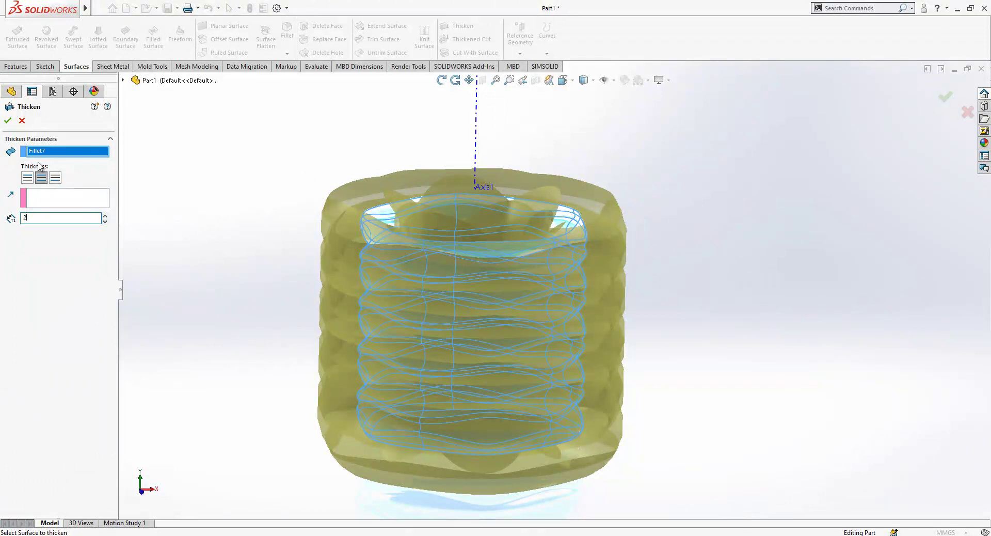
pyautogui.click(55, 179)
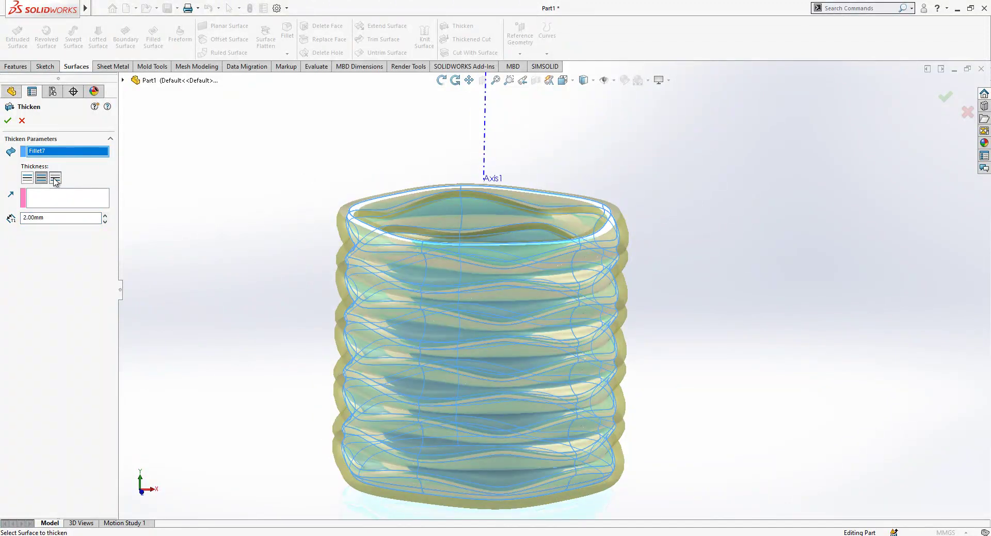
pyautogui.scroll(-1, 455, 249)
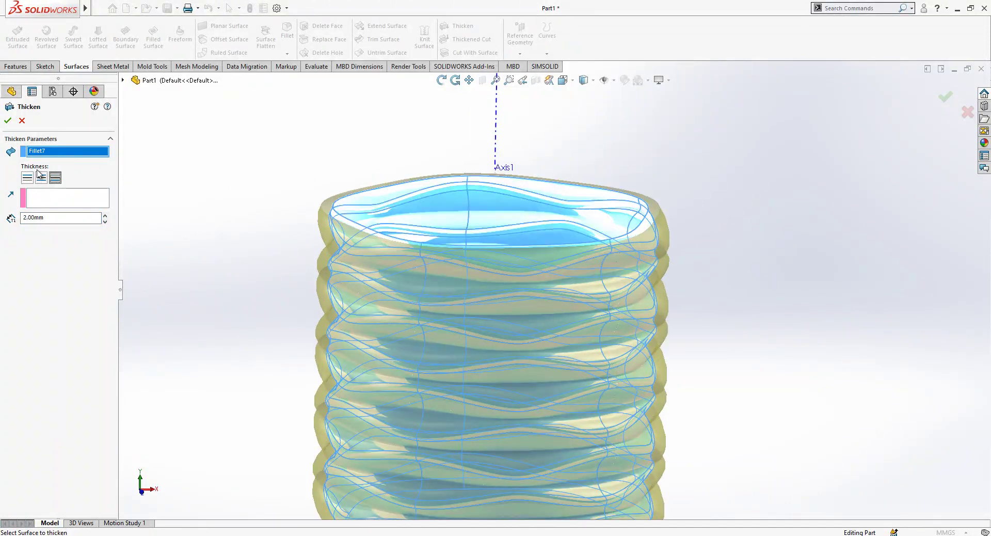
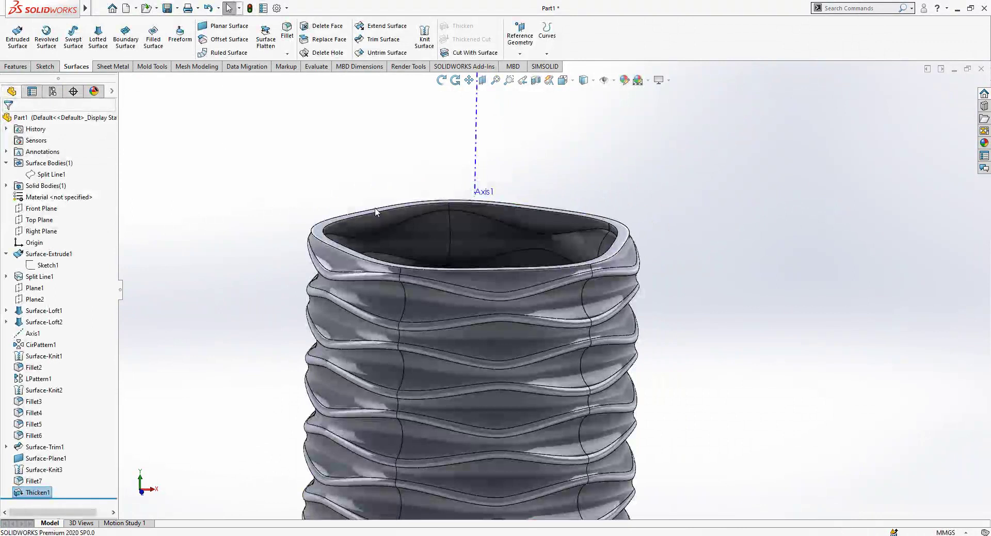
# Hide the vertical reference axis above the container
pyautogui.moveTo(377, 210); pyautogui.dragTo(481, 160, button='middle')
pyautogui.scroll(3, 481, 158)
pyautogui.click(506, 196)
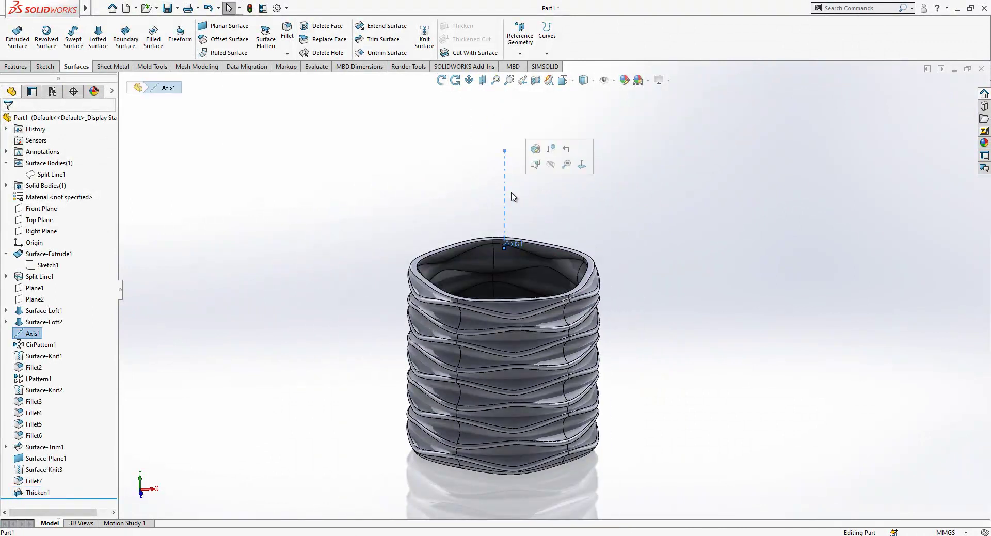
pyautogui.click(550, 165)
# Round the outer and inner edges of the container's top rim with a 1 mm fillet
pyautogui.scroll(-2, 543, 255)
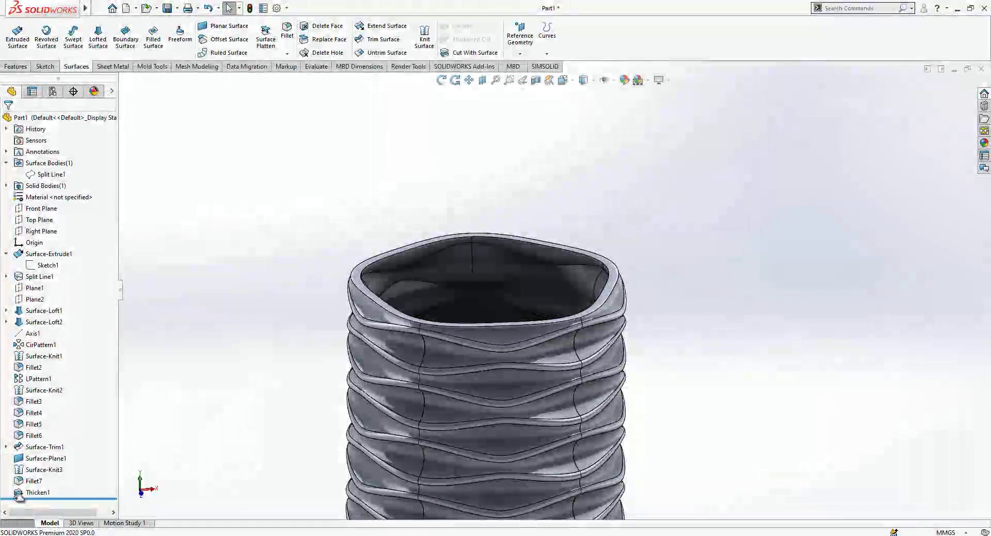
pyautogui.scroll(-2, 592, 308)
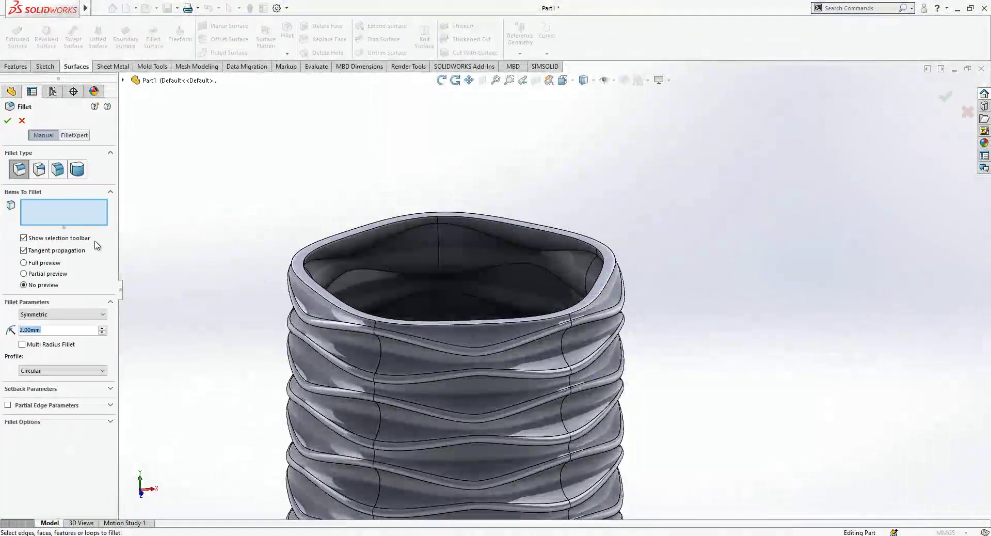
pyautogui.write('1')
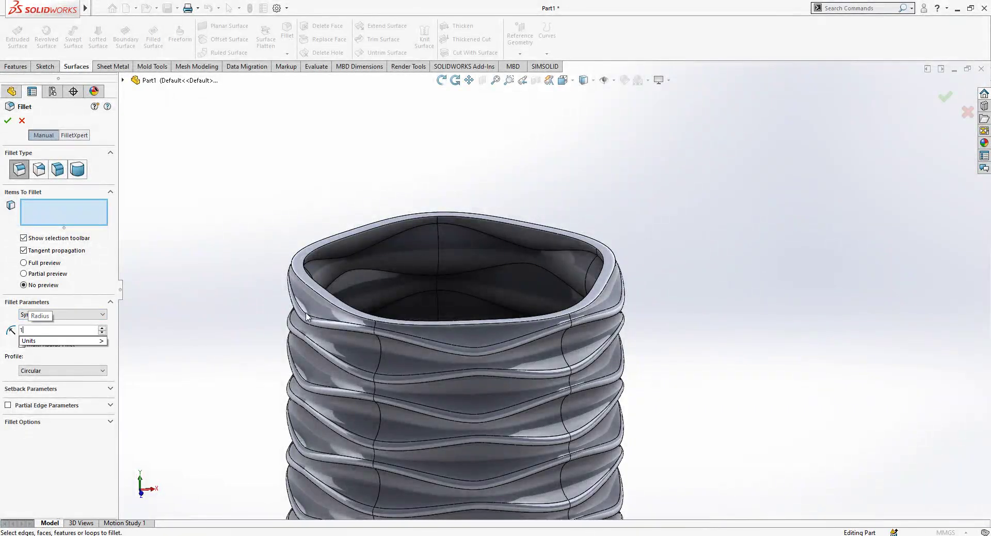
pyautogui.press('Return')
pyautogui.click(330, 297)
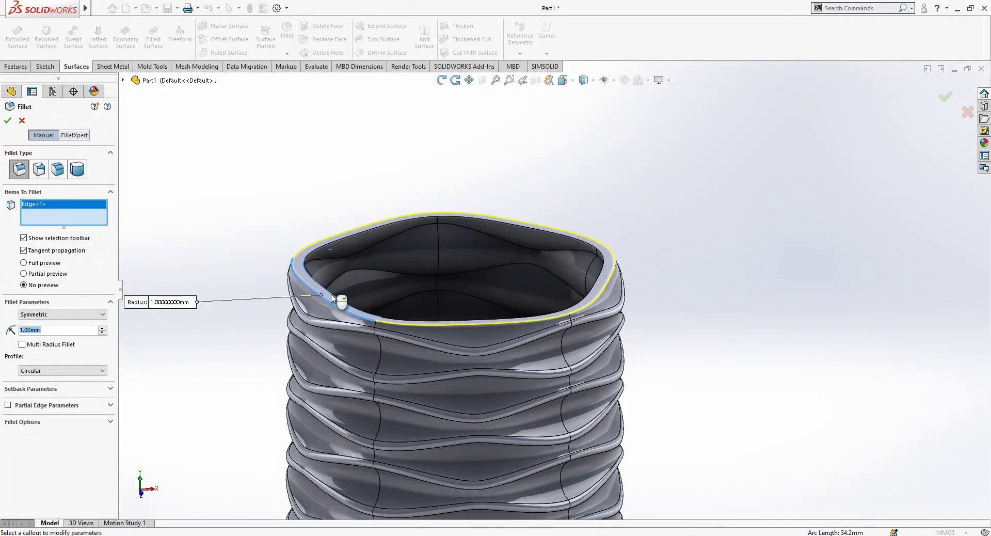
pyautogui.click(342, 304)
pyautogui.click(8, 121)
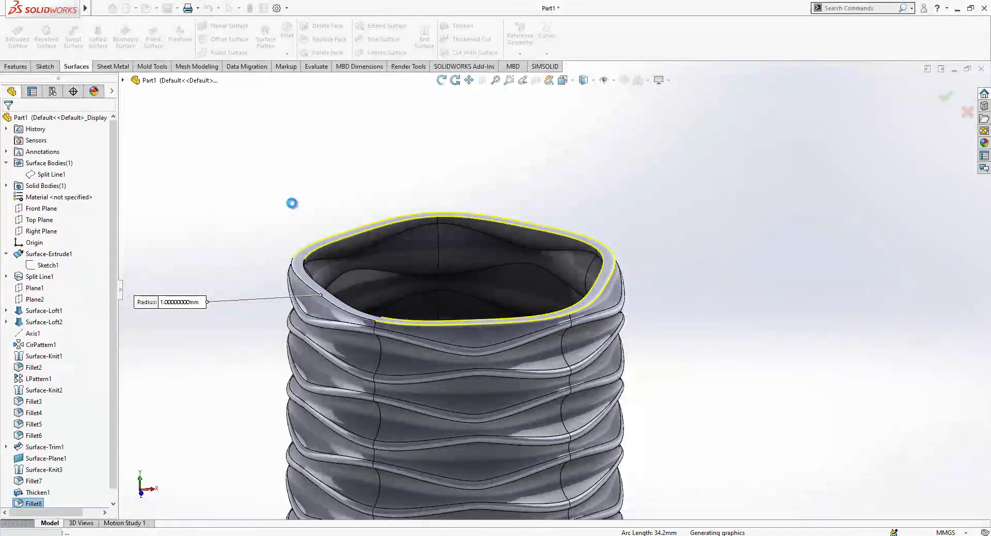
# Display the container shaded without edges and apply the Plain White scene
pyautogui.scroll(4, 508, 268)
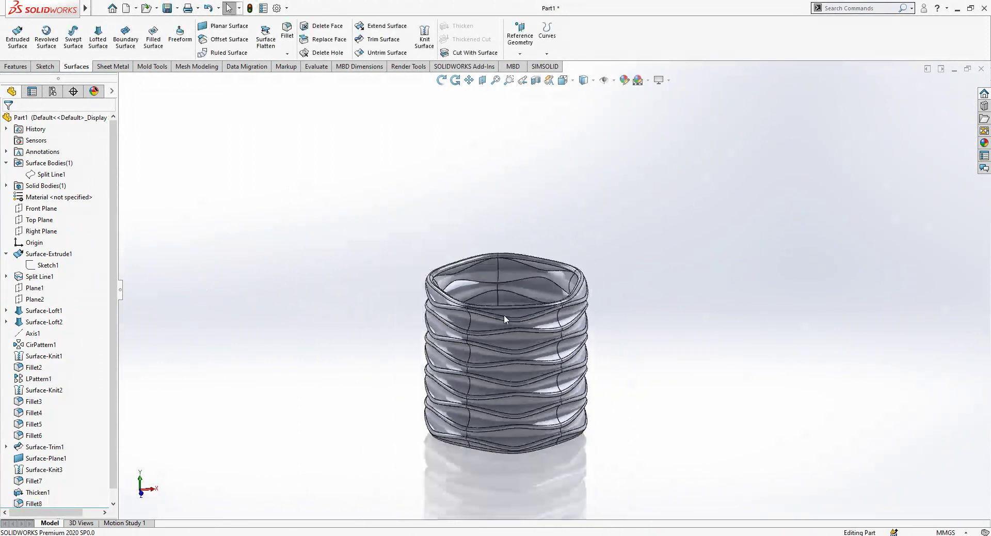
pyautogui.scroll(-2, 504, 314)
pyautogui.click(593, 80)
pyautogui.click(590, 107)
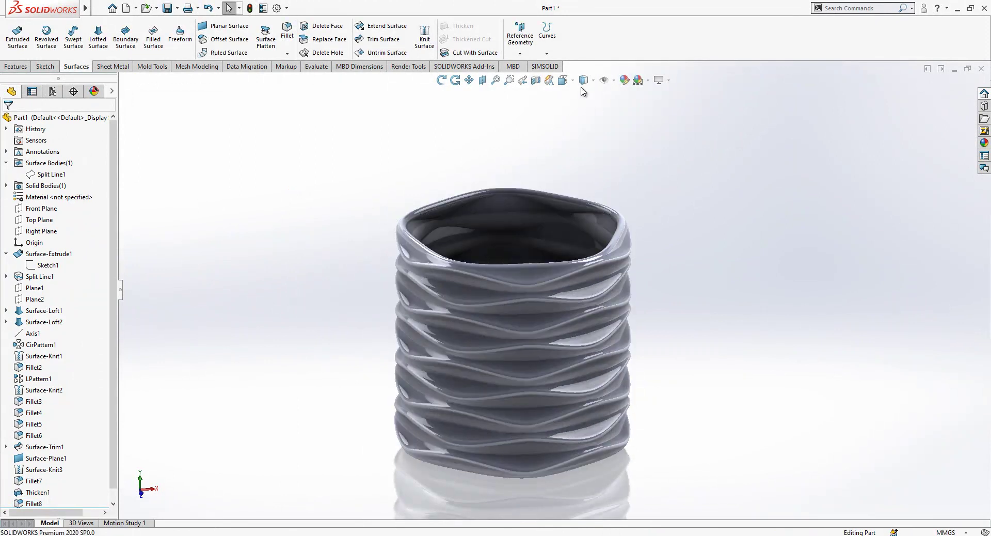
pyautogui.click(573, 82)
pyautogui.click(648, 80)
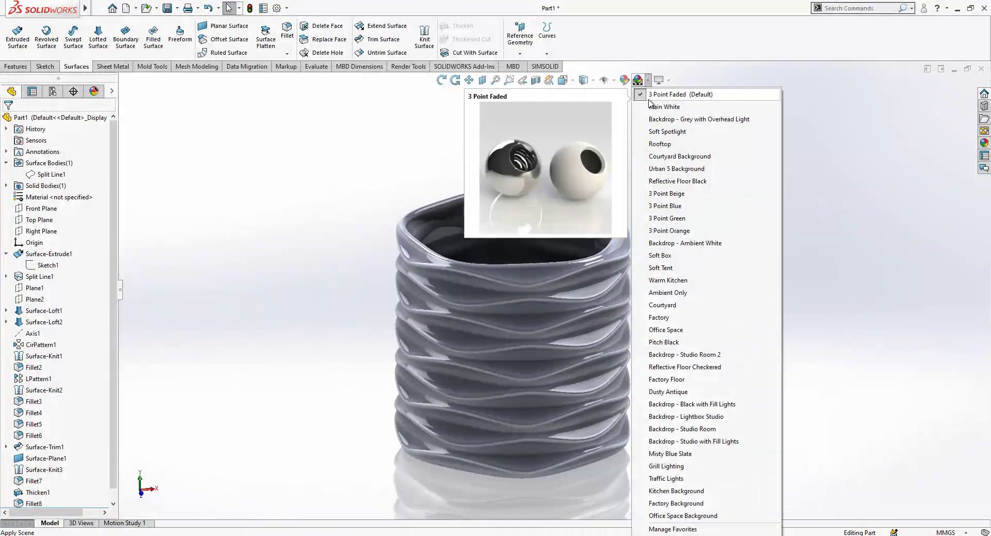
pyautogui.click(666, 104)
# Examine the finished container's rim, interior and rippled wall from several angles
pyautogui.moveTo(562, 411); pyautogui.dragTo(561, 378, button='middle')
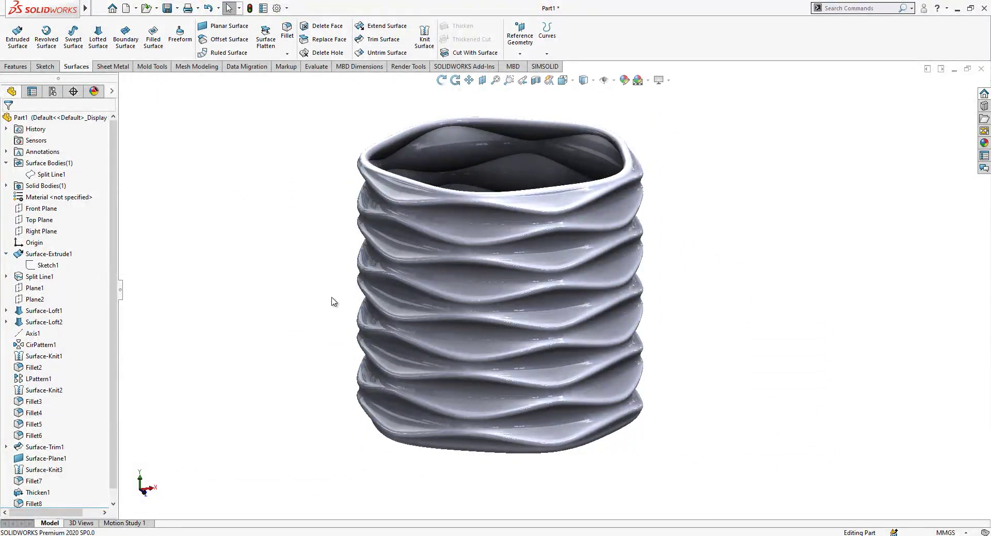
pyautogui.scroll(1, 334, 299)
pyautogui.scroll(-1, 603, 220)
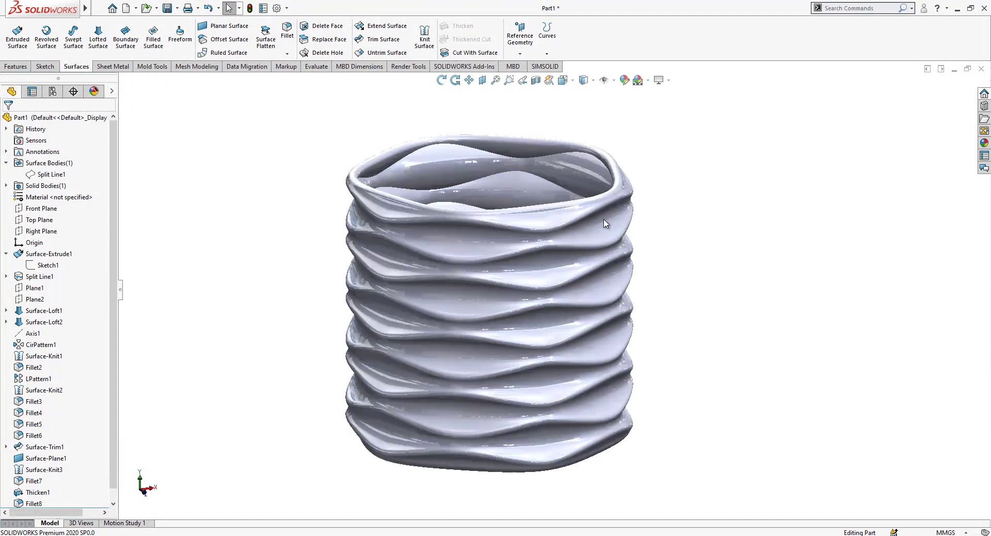
pyautogui.moveTo(652, 223)
pyautogui.mouseDown(button='middle')
pyautogui.moveTo(682, 224)
pyautogui.moveTo(680, 234)
pyautogui.mouseUp(button='middle')
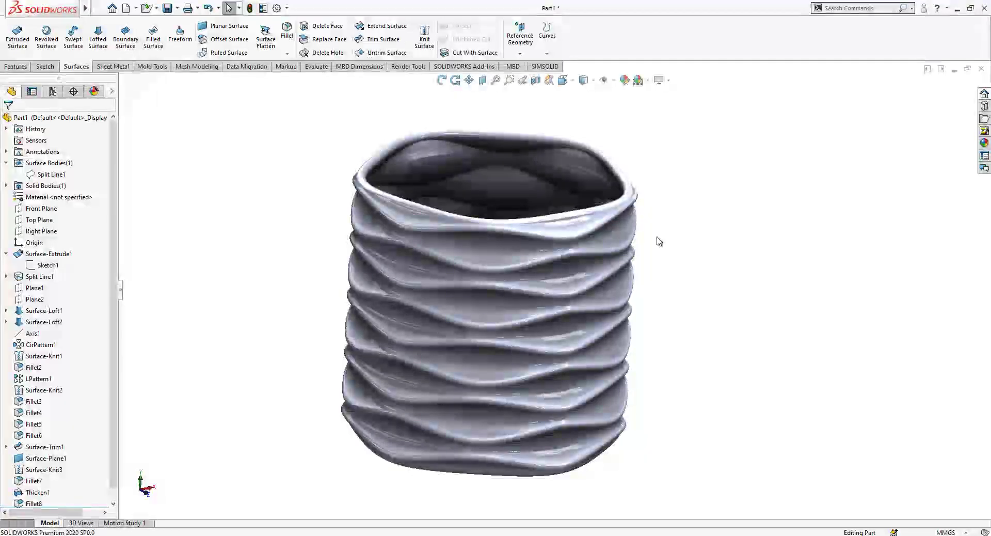
pyautogui.scroll(-2, 666, 238)
pyautogui.scroll(2, 748, 300)
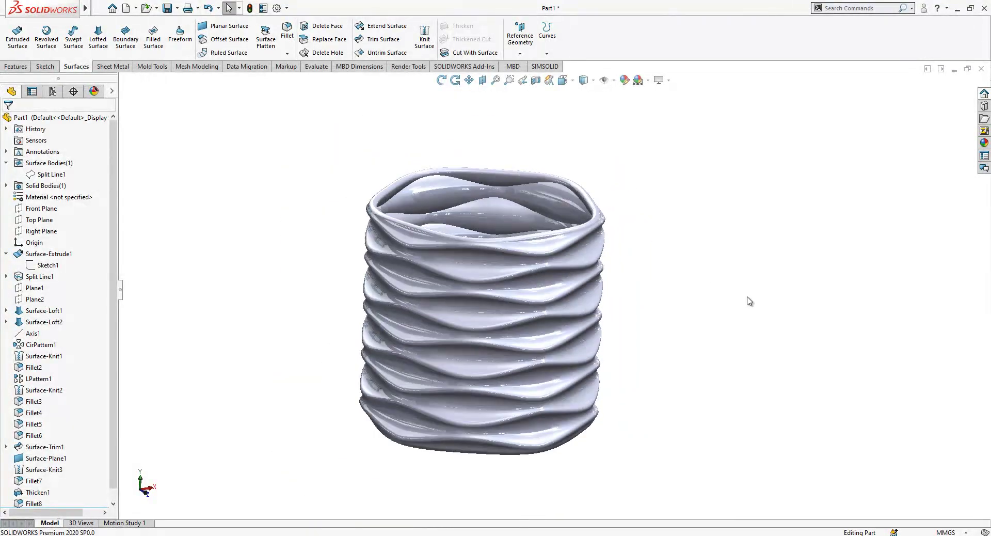